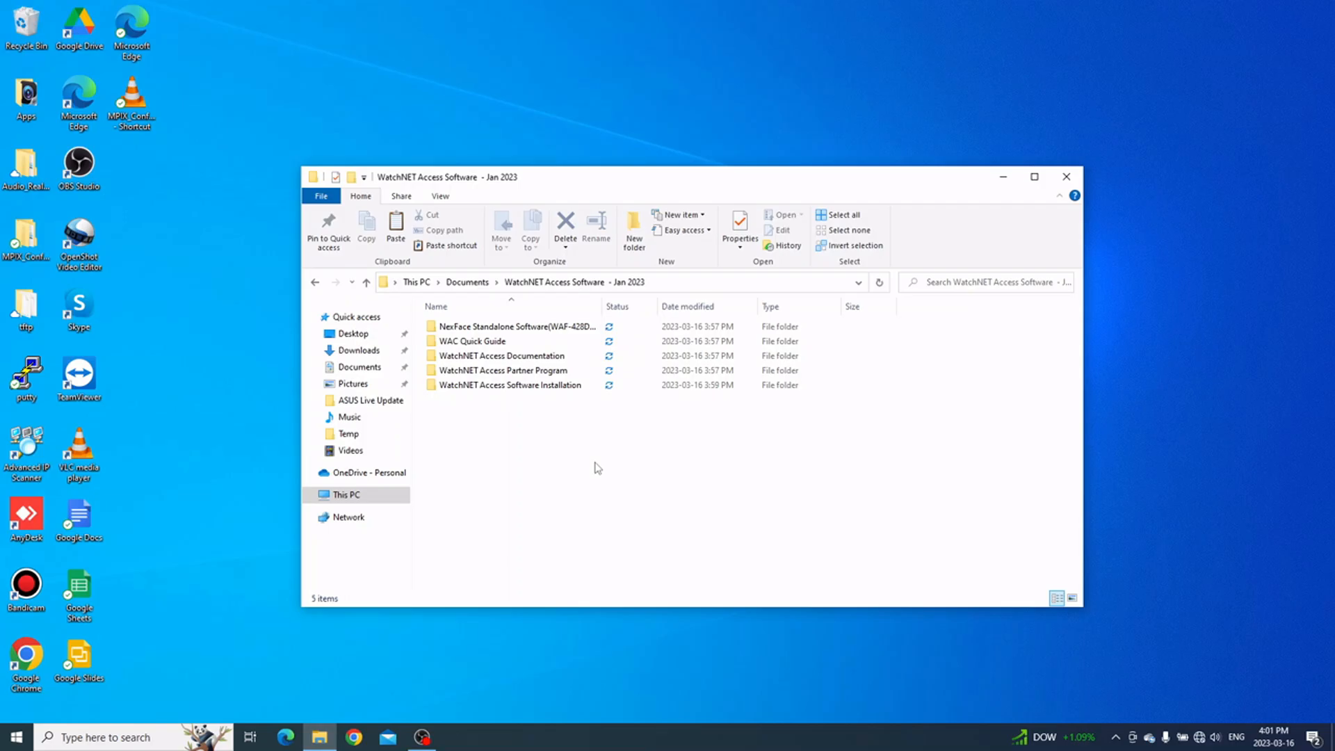
Open the WA Software Version 1.2.18.0 folder under WatchNET Access Software Installation and launch the WatchNET Access Integrated Security Systems Software 1.2.18.0 installer.
double_click(578, 385)
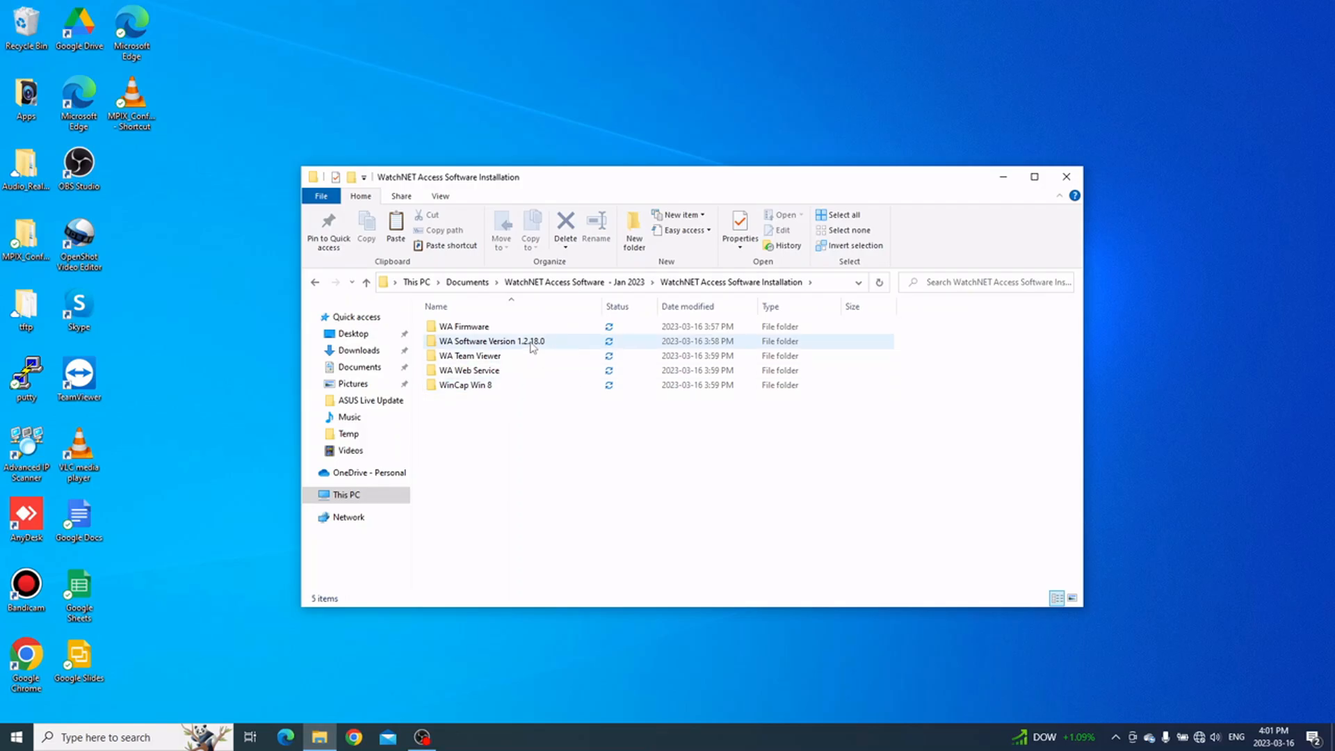
double_click(532, 345)
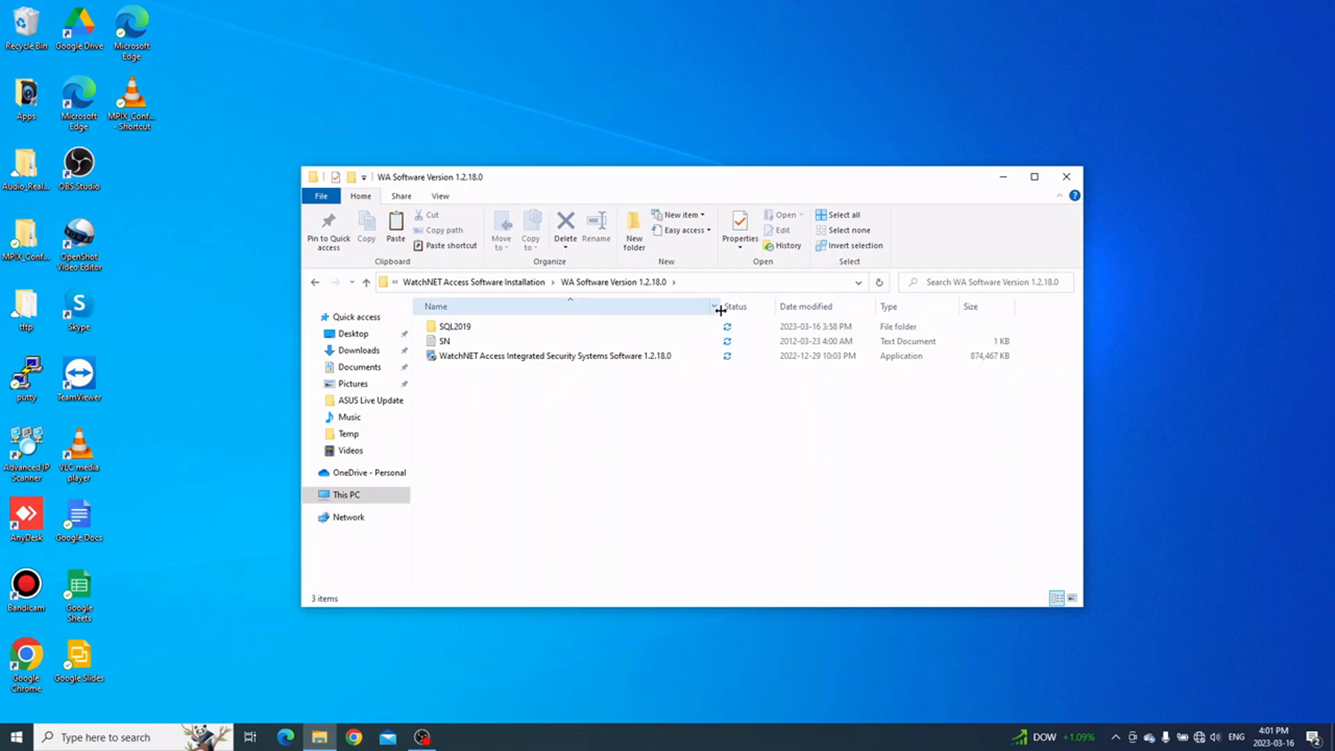
left_click_drag(720, 308, 756, 313)
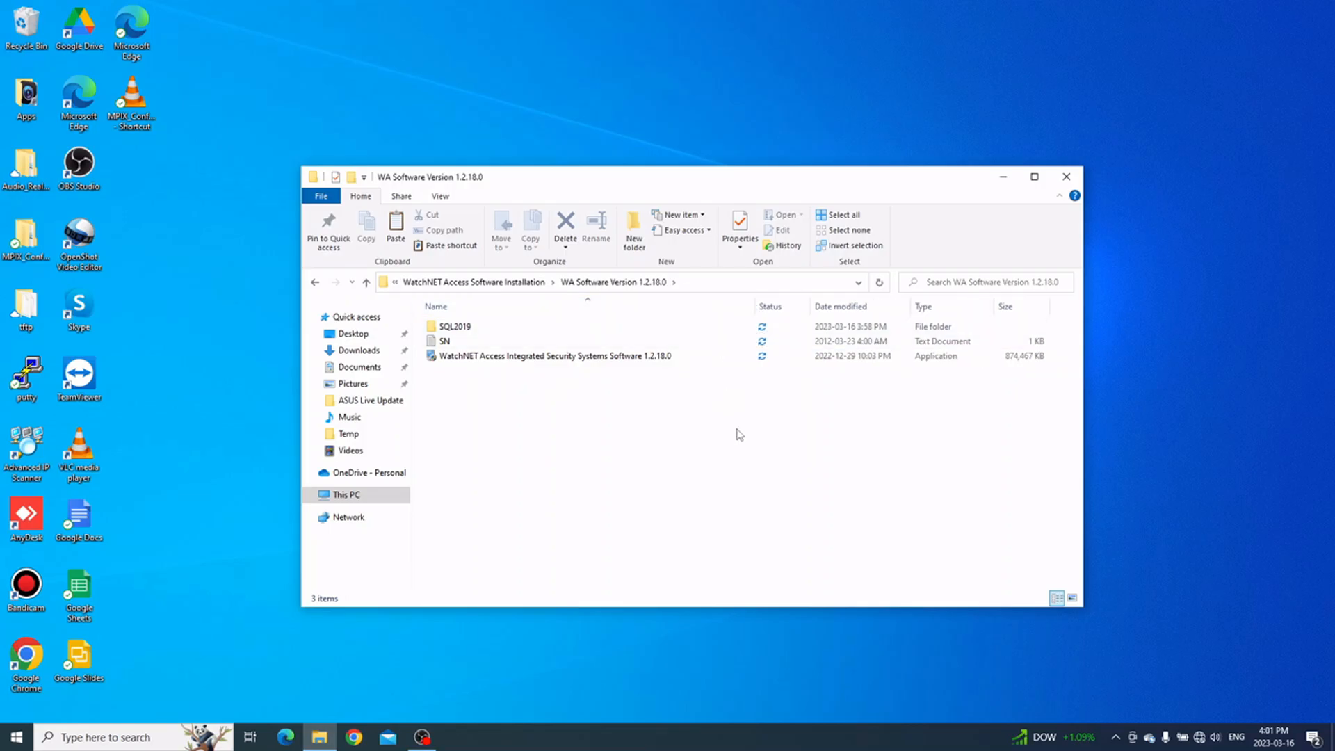
double_click(634, 360)
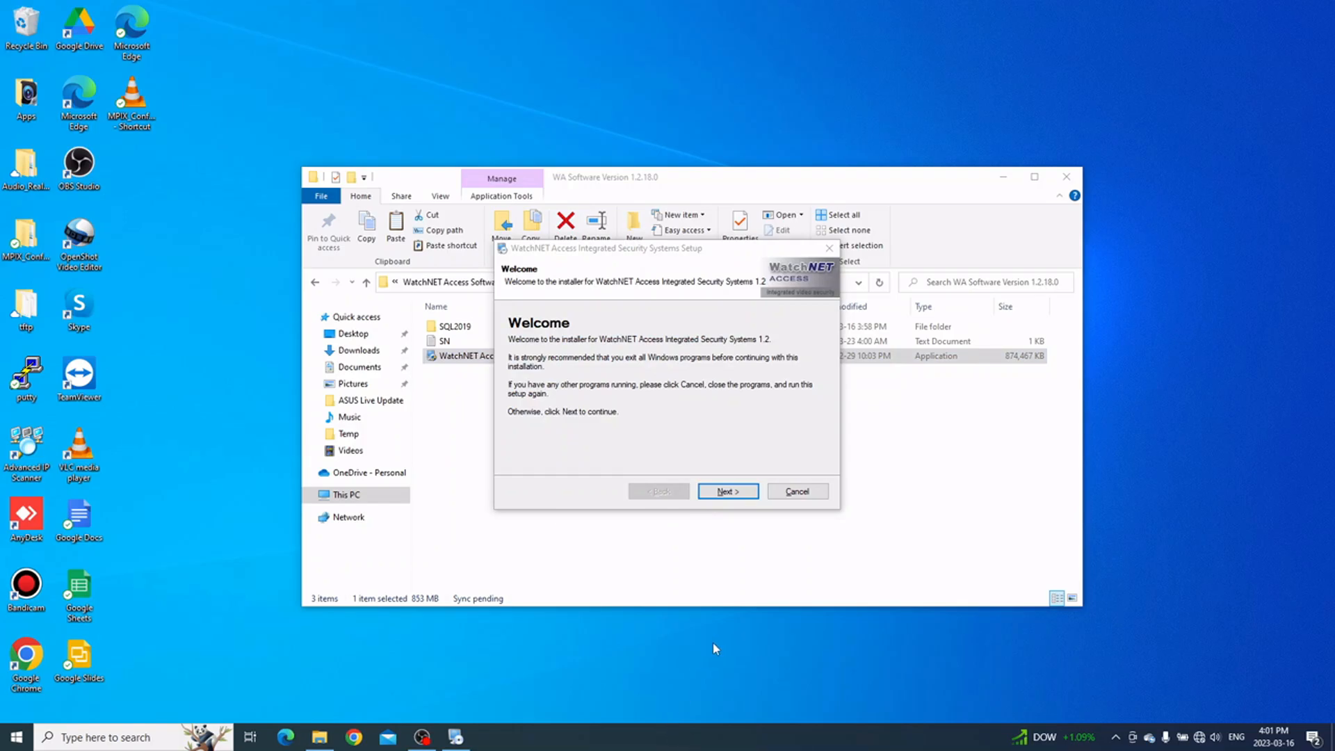
Proceed past the welcome page, review the WatchNET Access license agreement to its end, and agree to its terms.
left_click(725, 492)
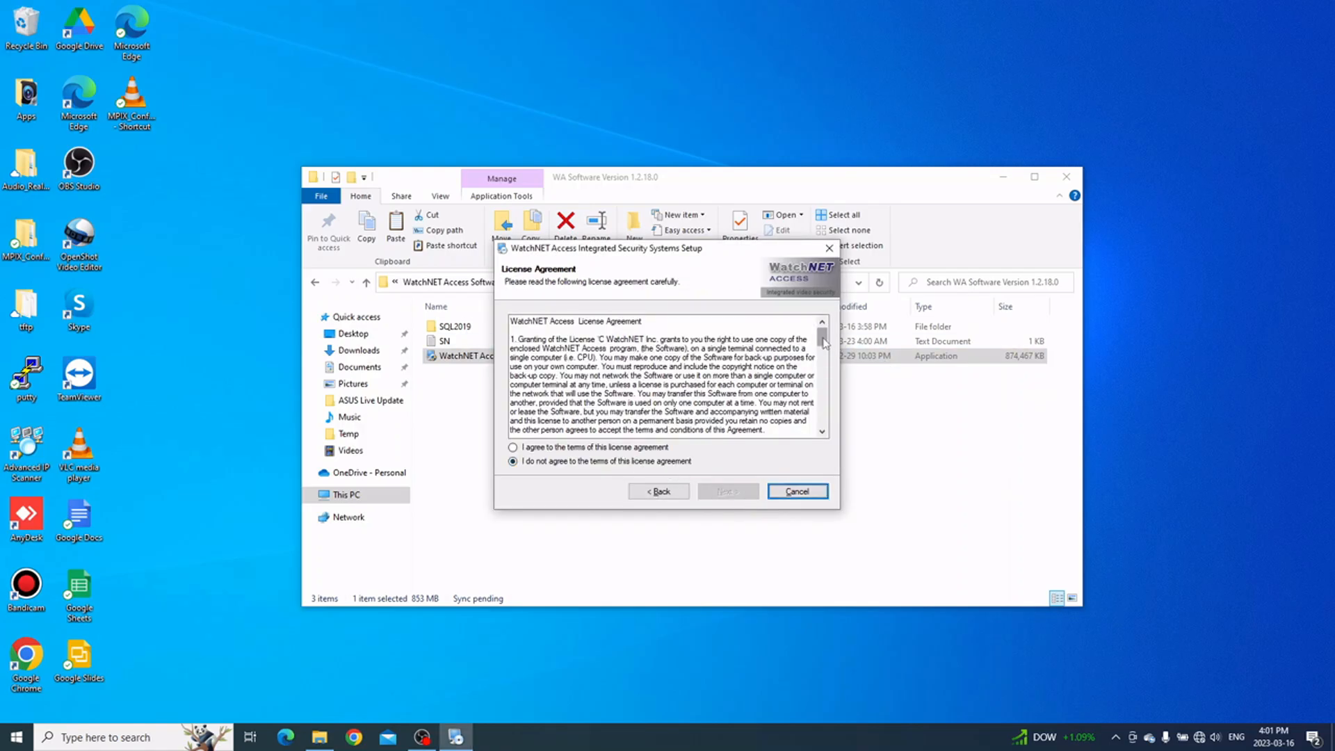
left_click_drag(824, 341, 822, 420)
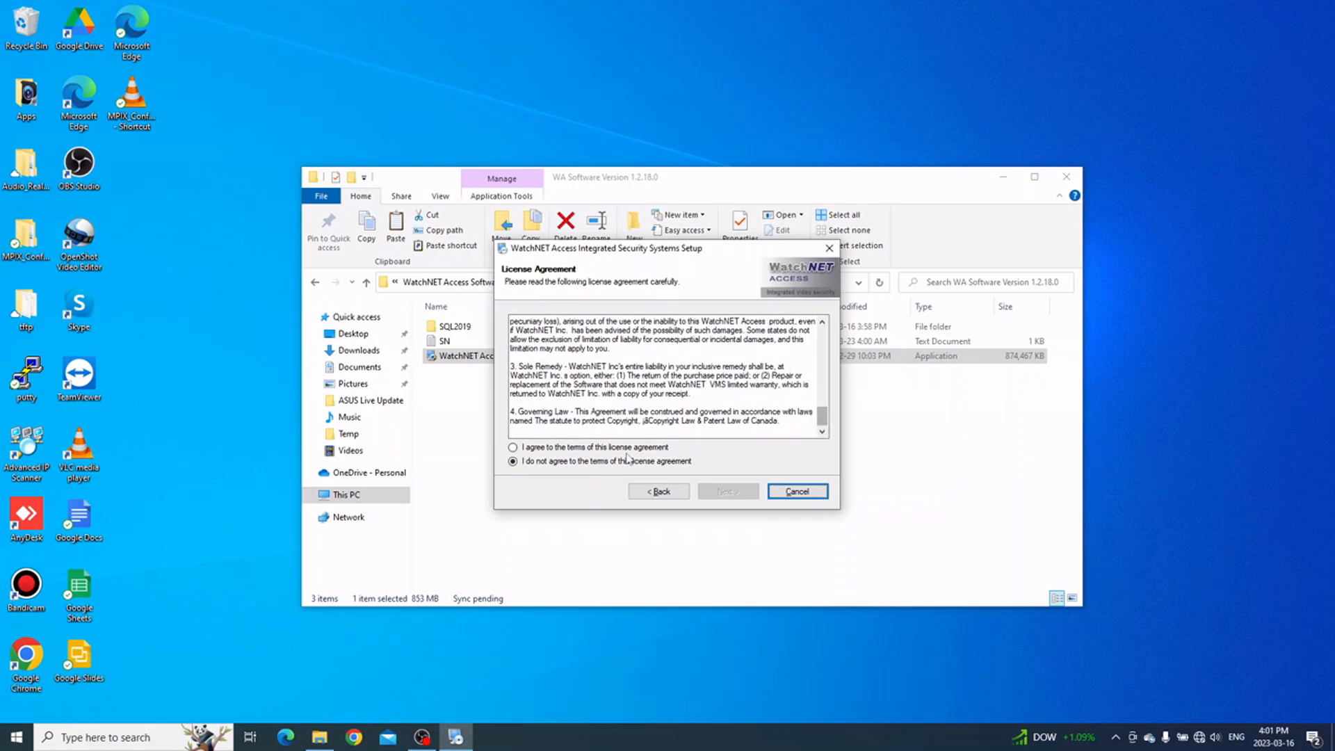
left_click(555, 449)
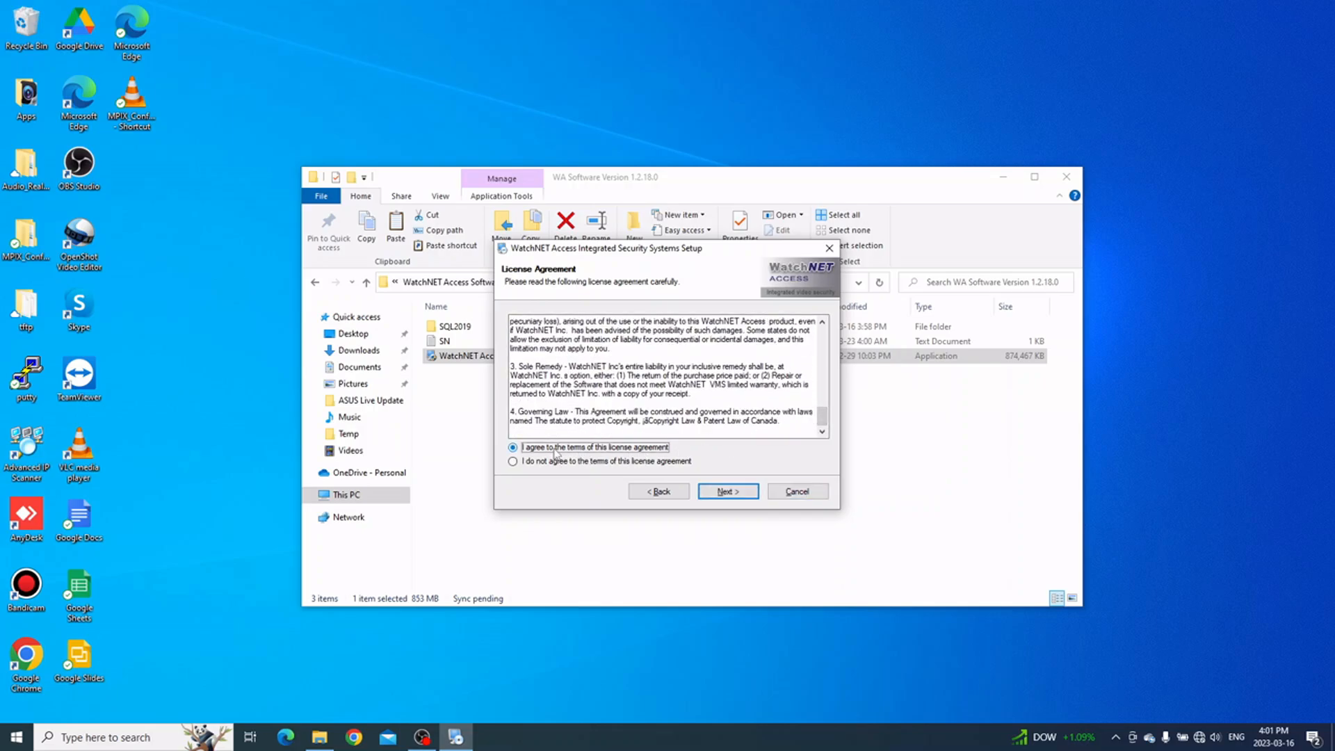
left_click(723, 493)
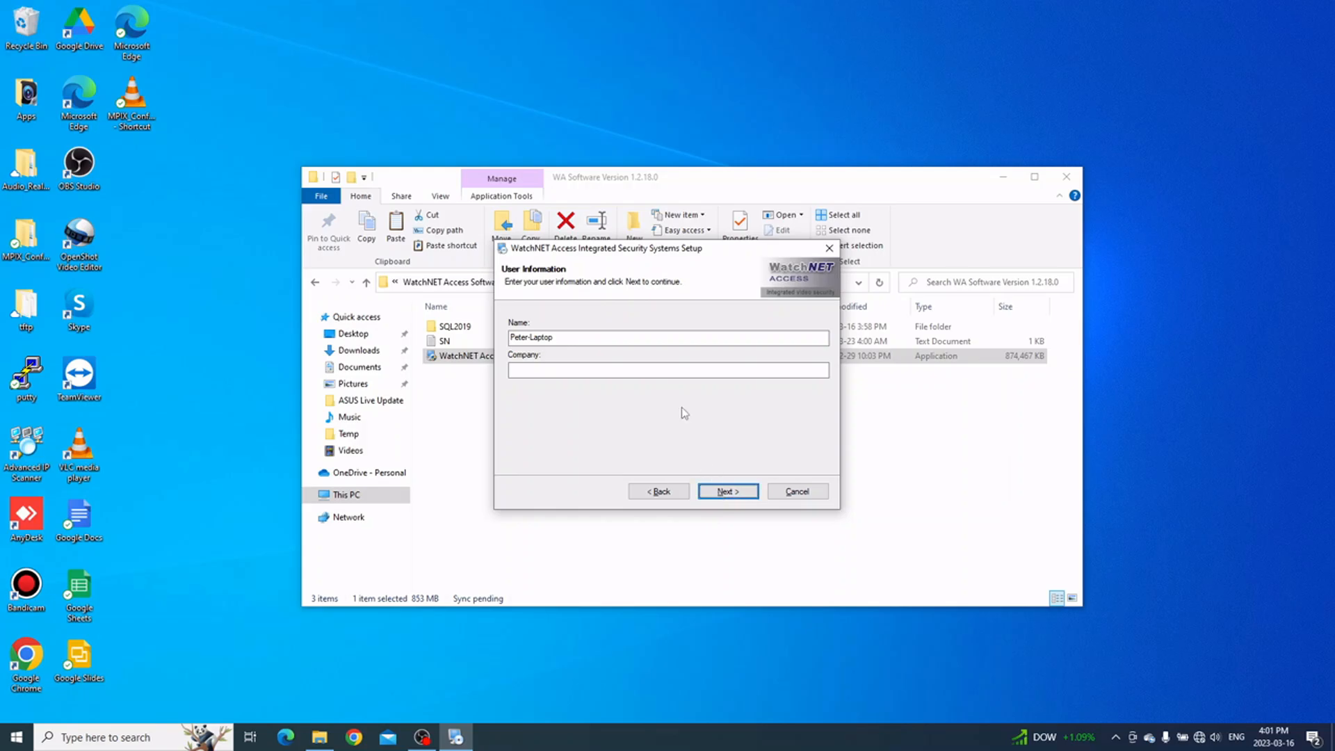
Set the company to watchnet in the user information and continue past the important information to the serial number page.
left_click(565, 370)
type("watchnet")
left_click(732, 492)
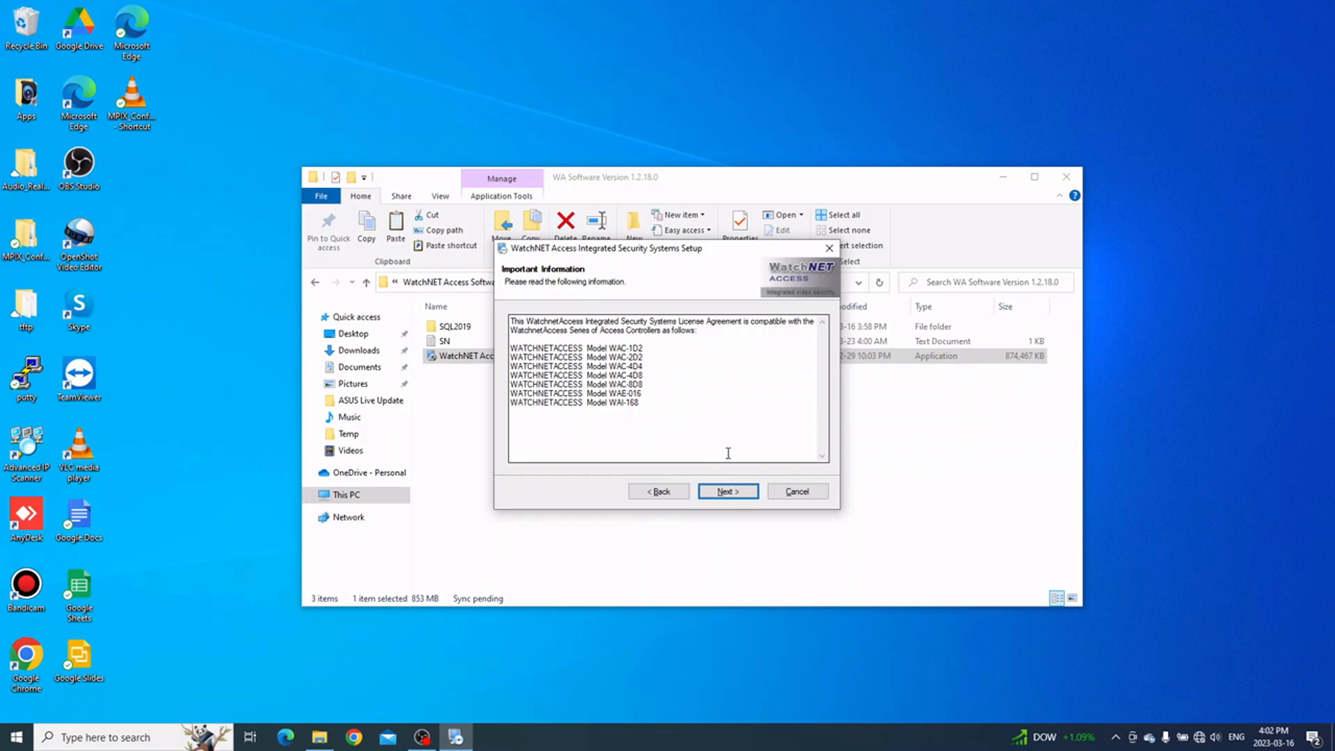
left_click(731, 493)
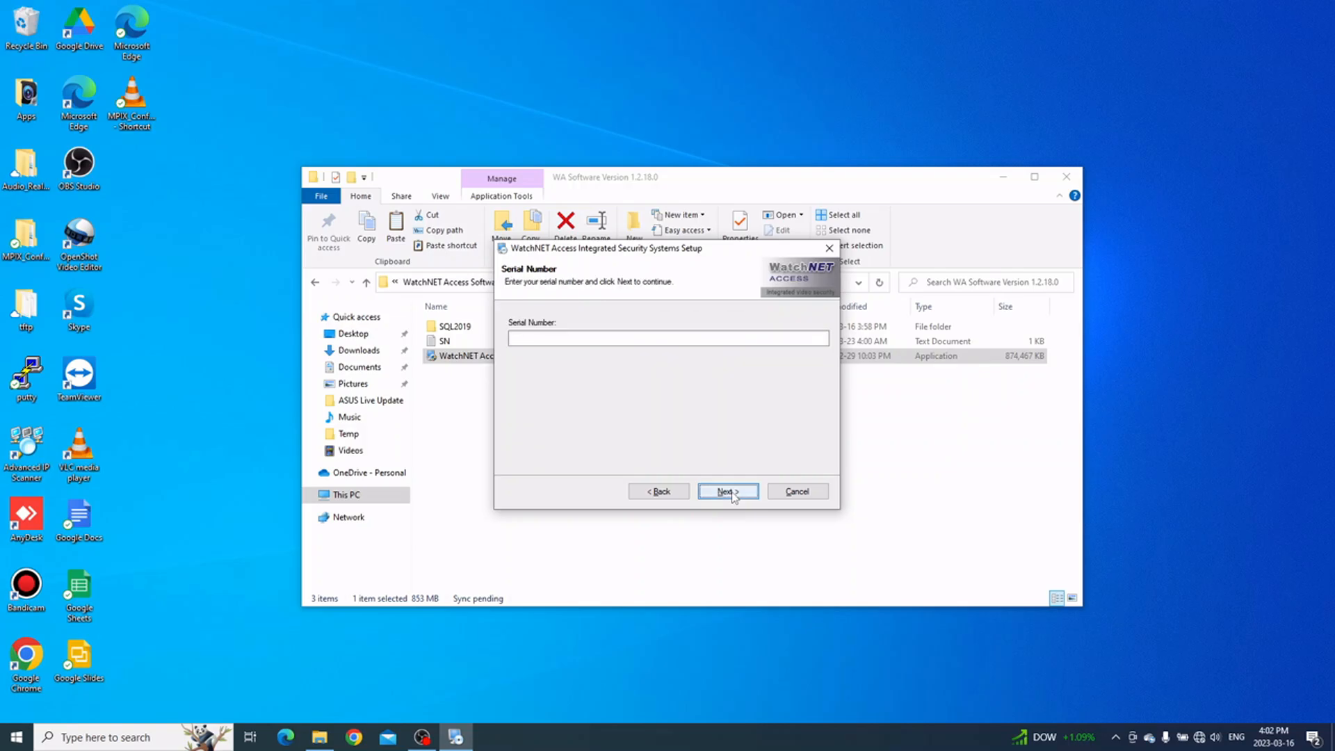
Open the SN text file in the installation folder and copy the serial number from it.
left_click(709, 339)
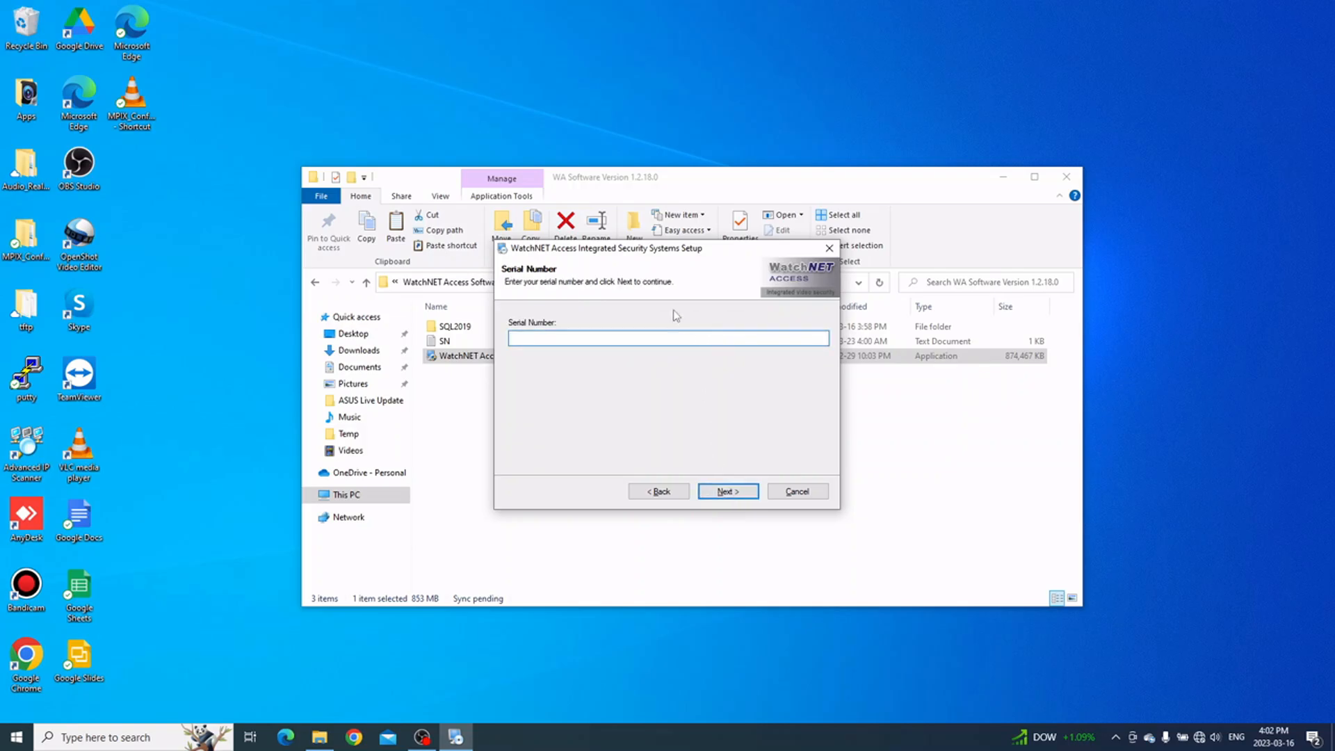
mouse_move(684, 252)
left_mouse_down()
mouse_move(710, 253)
mouse_move(692, 274)
left_mouse_up()
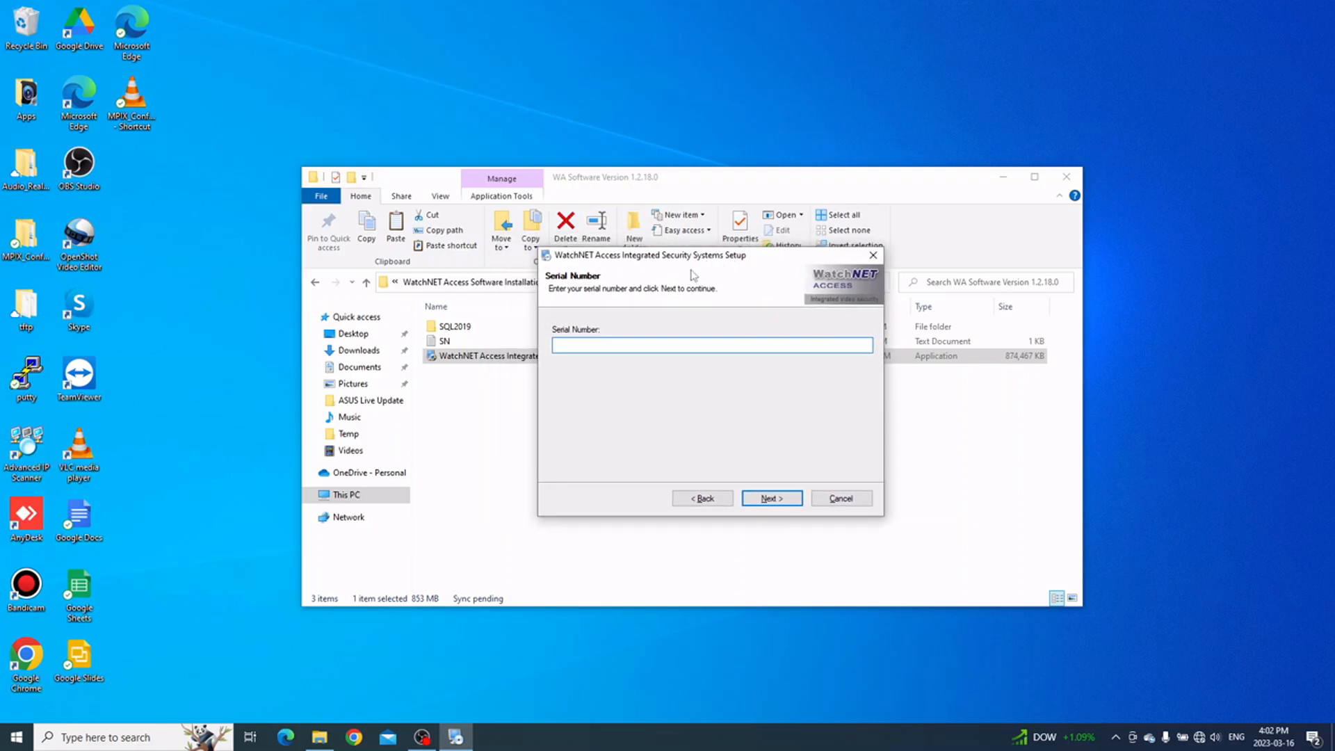
left_click(449, 342)
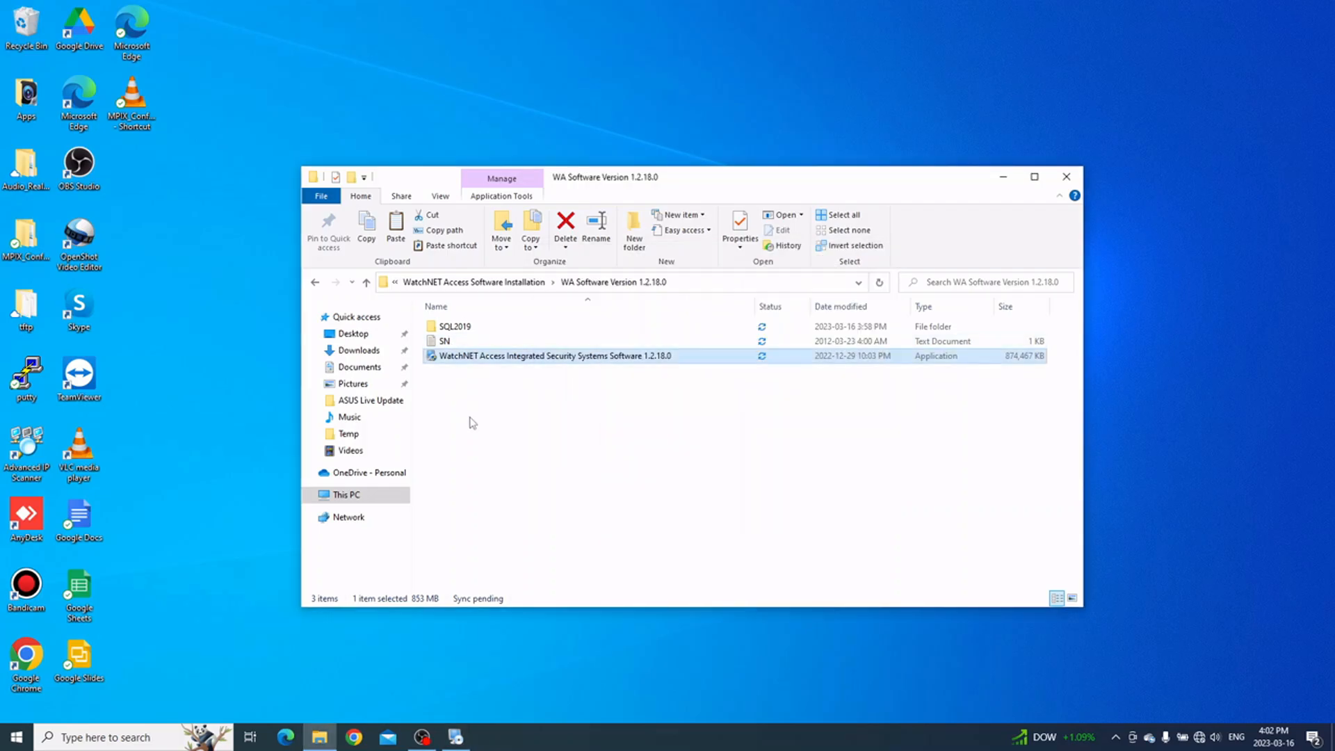
double_click(453, 345)
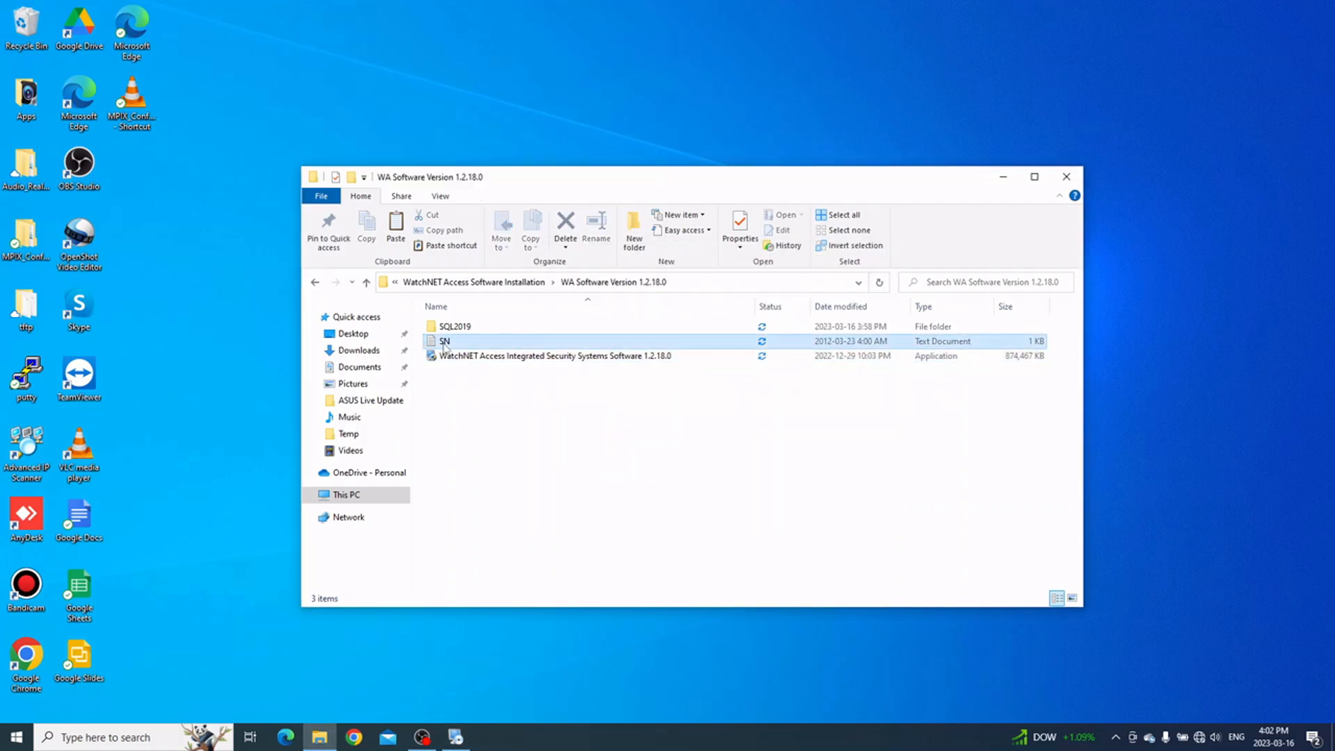
left_click_drag(499, 274, 379, 273)
right_click(396, 274)
left_click(429, 319)
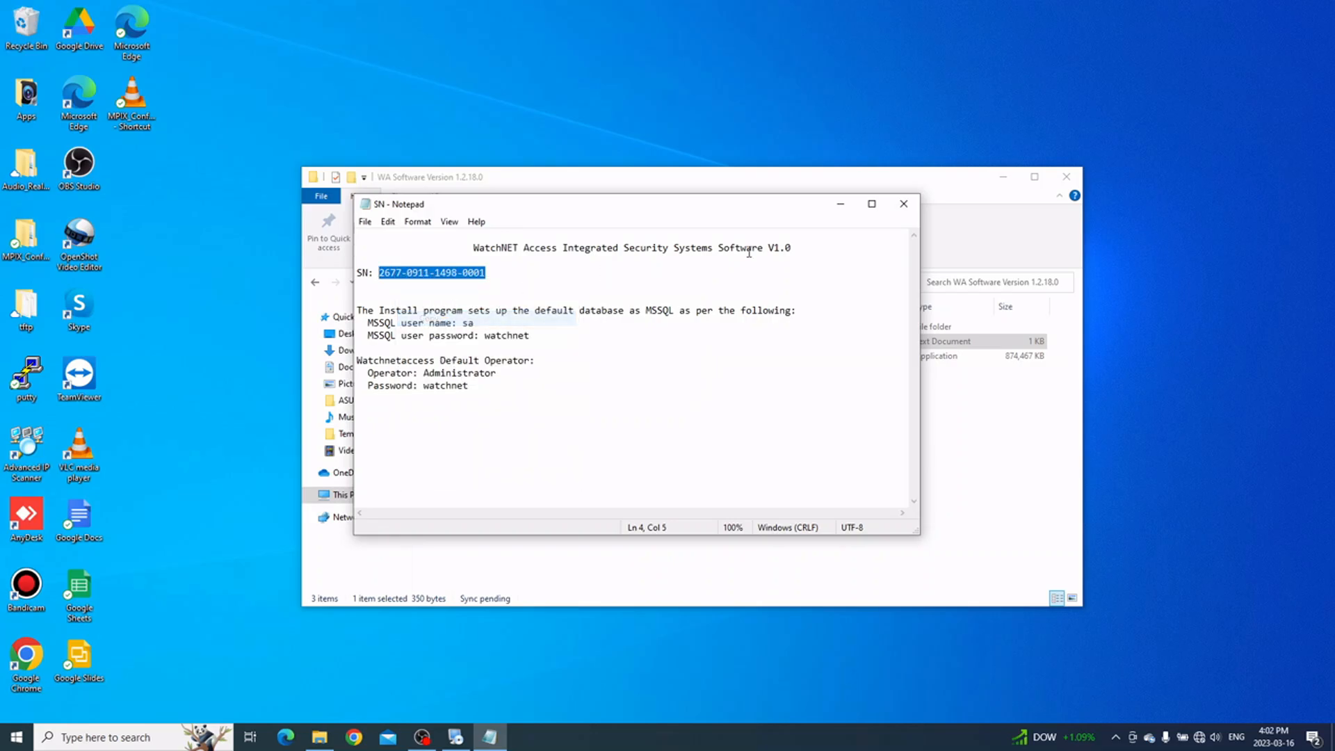
Minimize the text file, return to the setup wizard, paste the serial number into its field and continue.
left_click(841, 204)
left_click(466, 737)
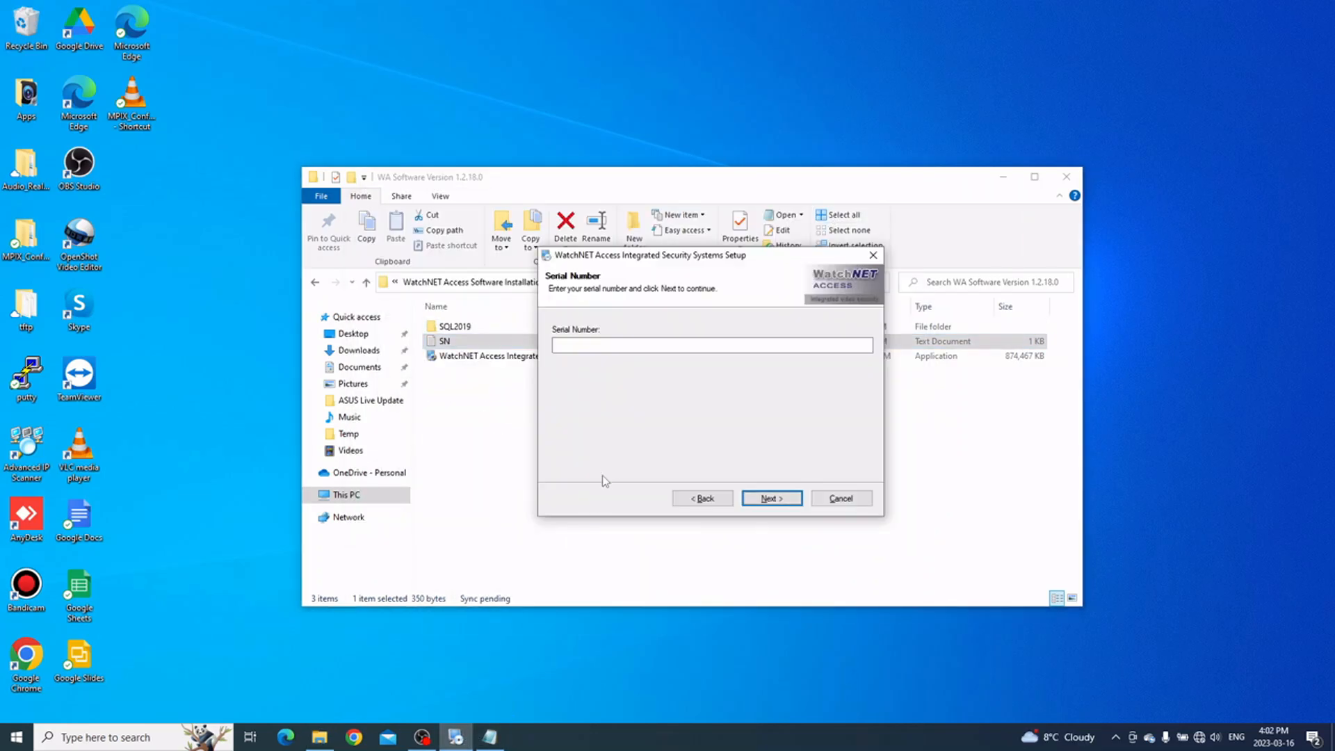
left_click(672, 345)
key("ctrl+v")
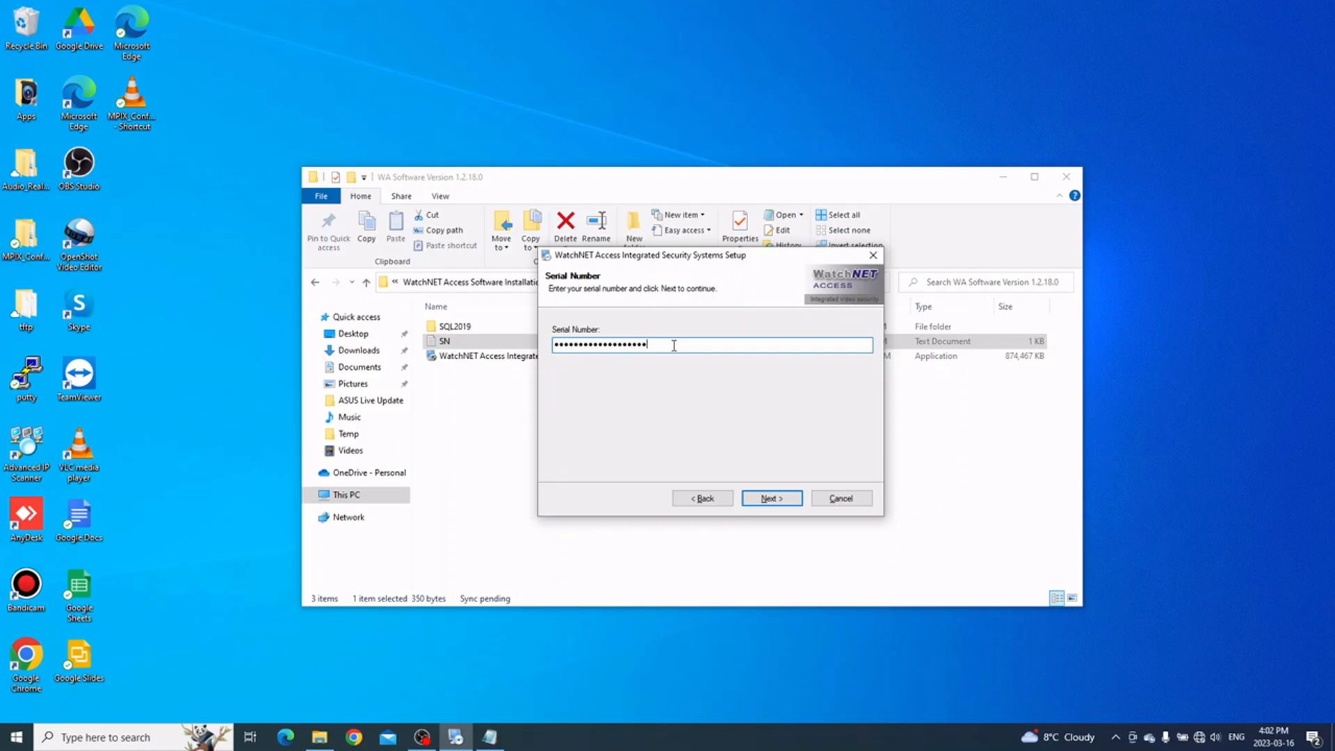
left_click(777, 500)
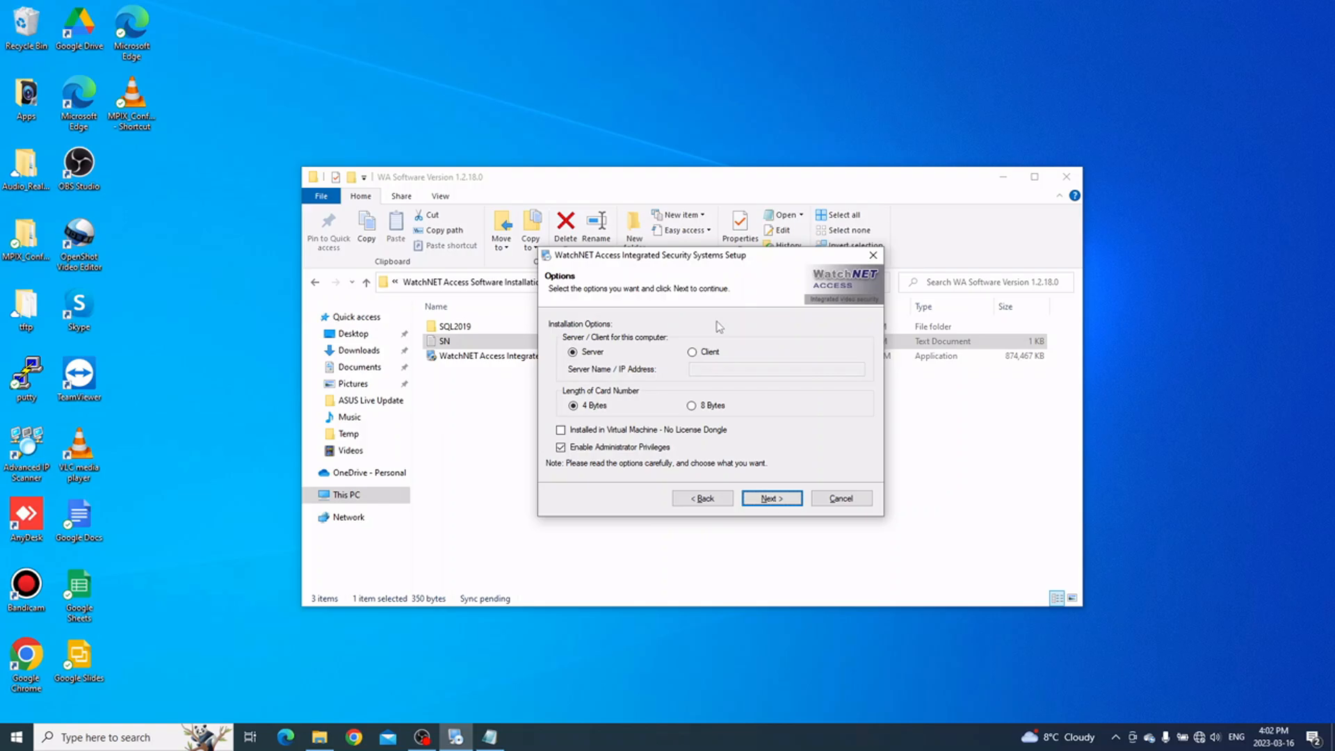
Choose the Server installation type and continue with only the WatchNET Access Integrated Security Systems package checked.
left_click(592, 352)
left_click(768, 499)
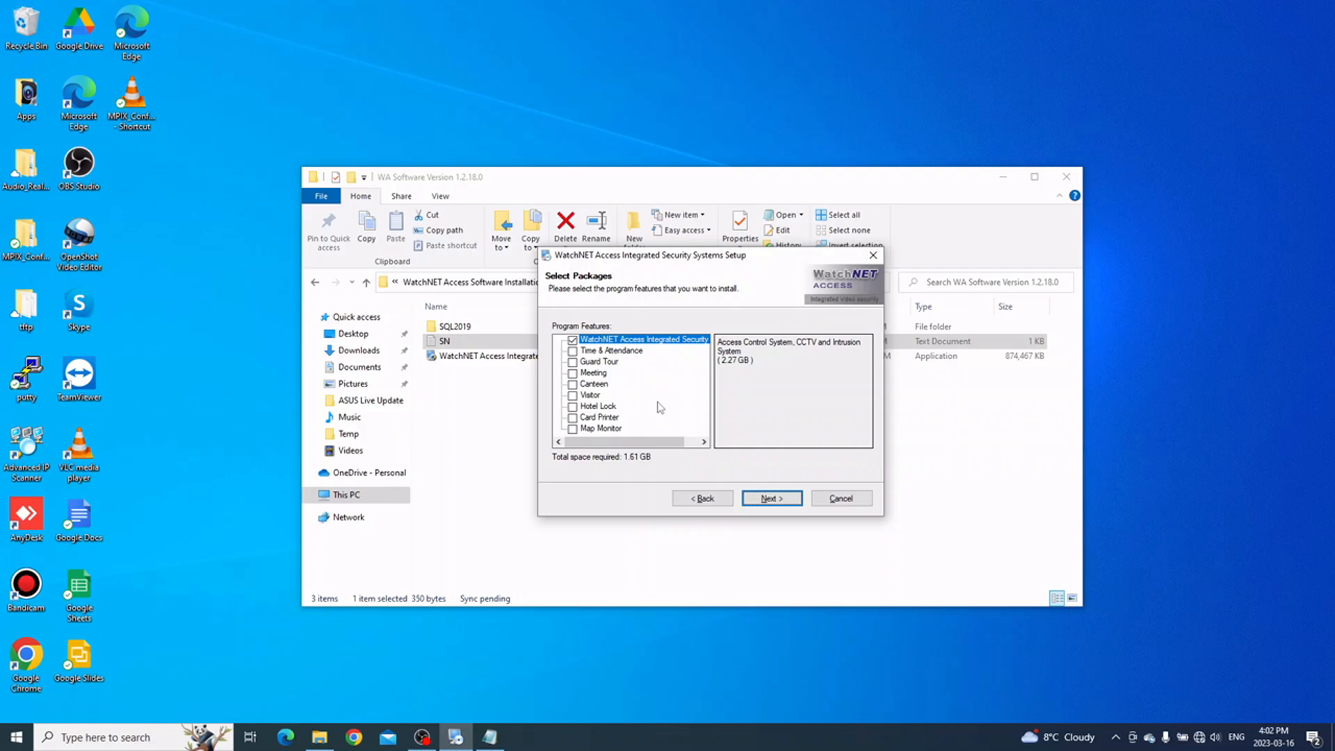
left_click(616, 352)
left_click(614, 362)
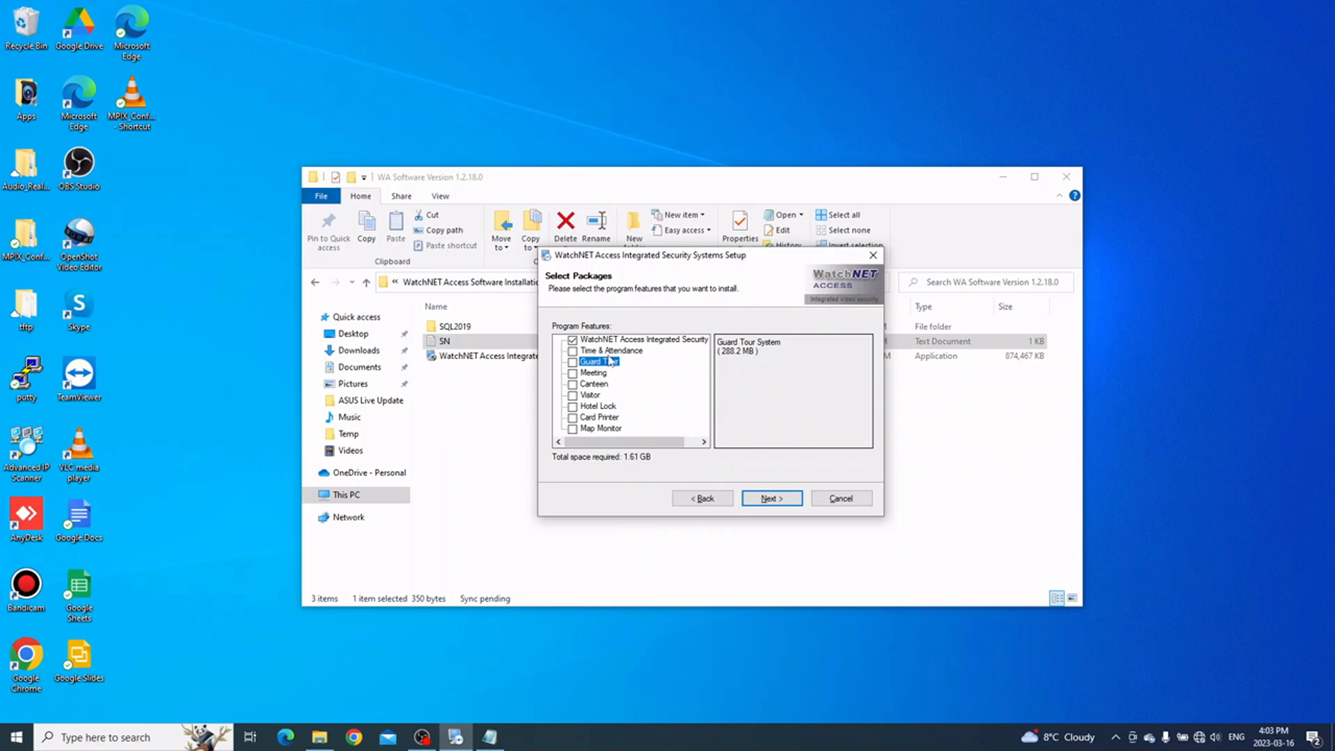
left_click(608, 354)
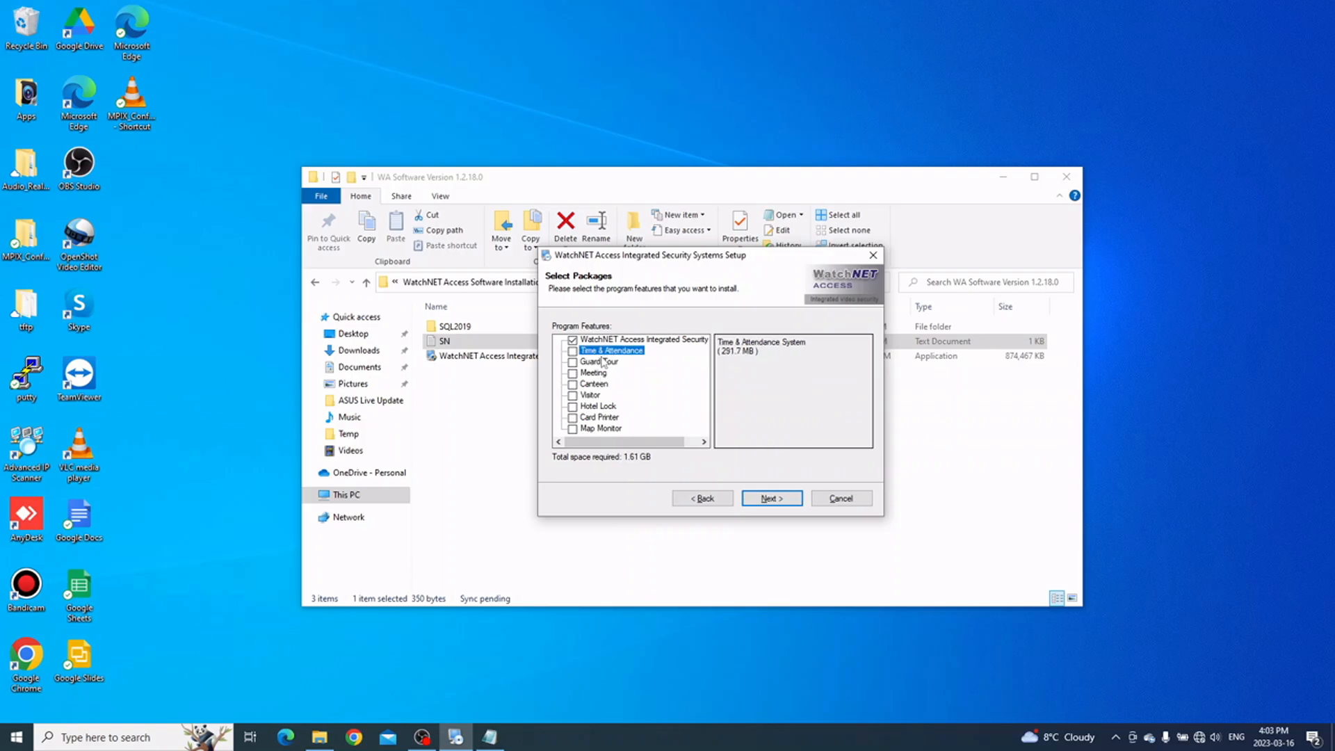
left_click(616, 342)
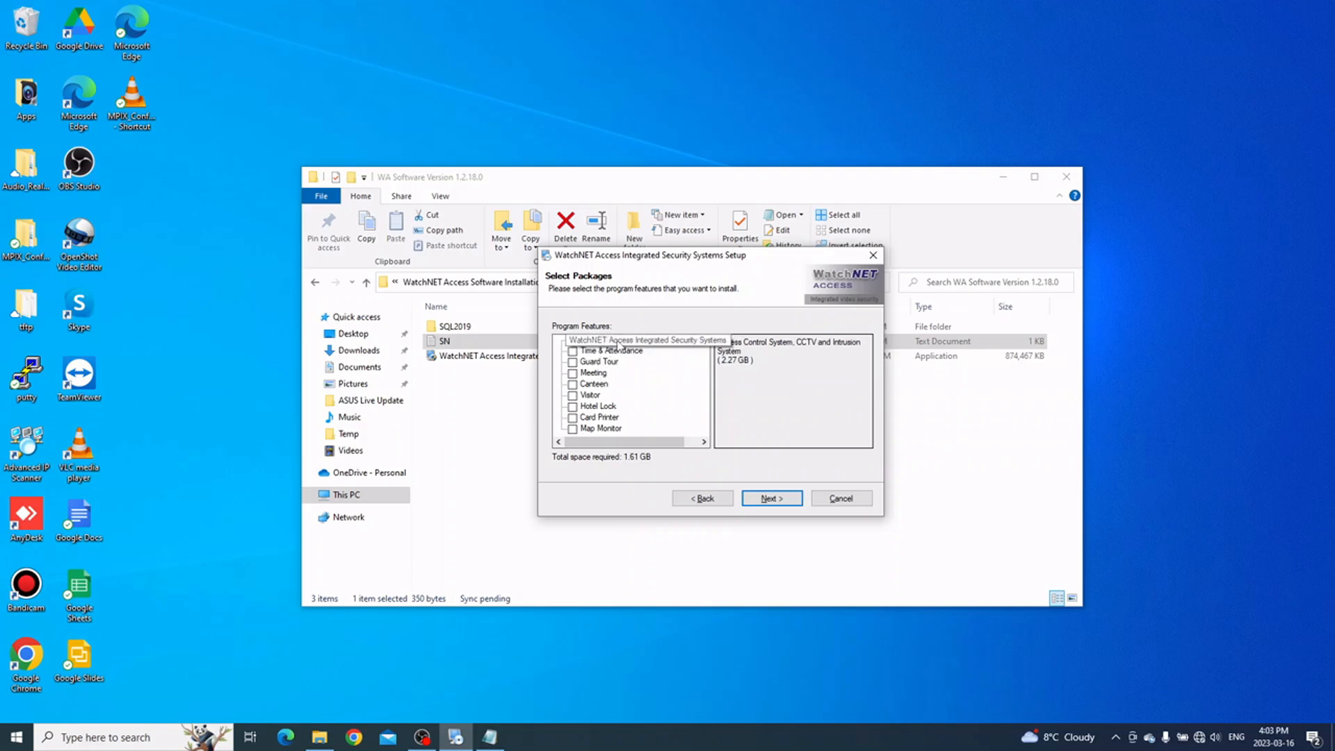
left_click(777, 500)
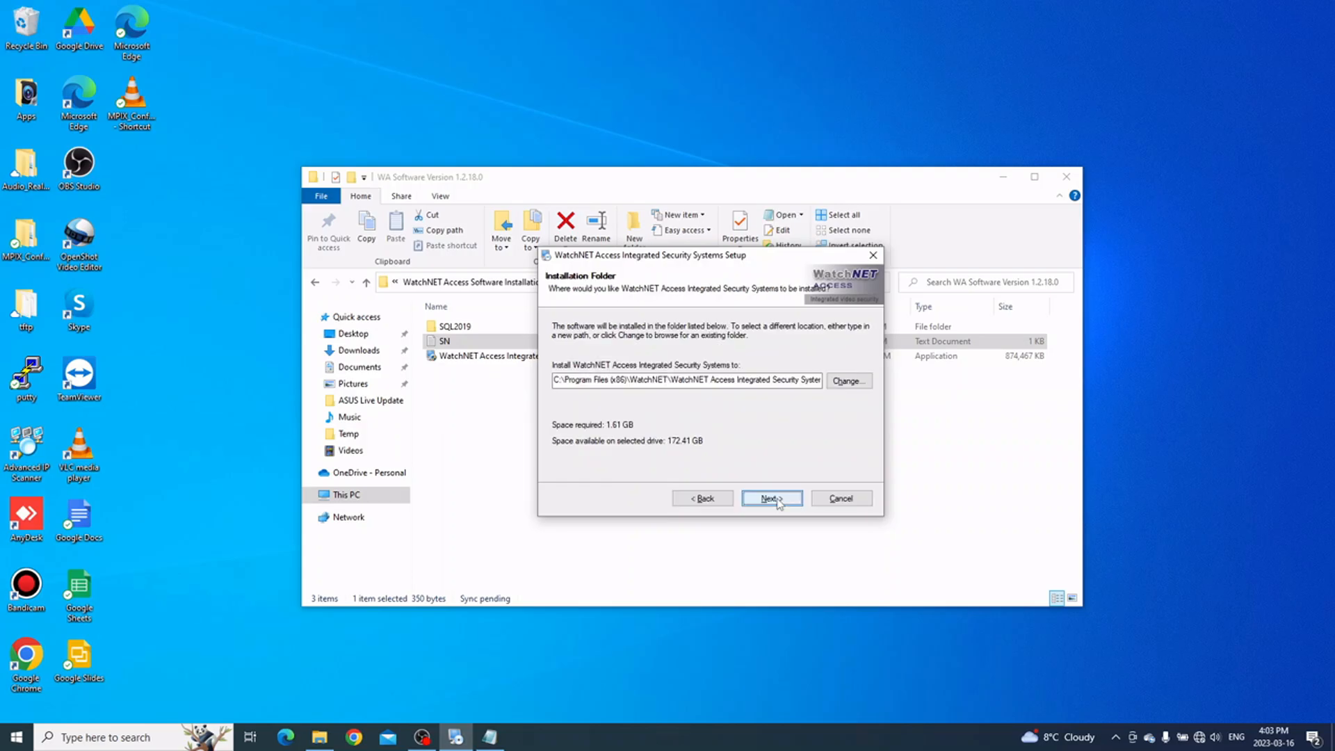
Accept the default installation and shortcut folders, with shortcuts for the current user only, and start the installation.
left_click_drag(721, 380, 827, 391)
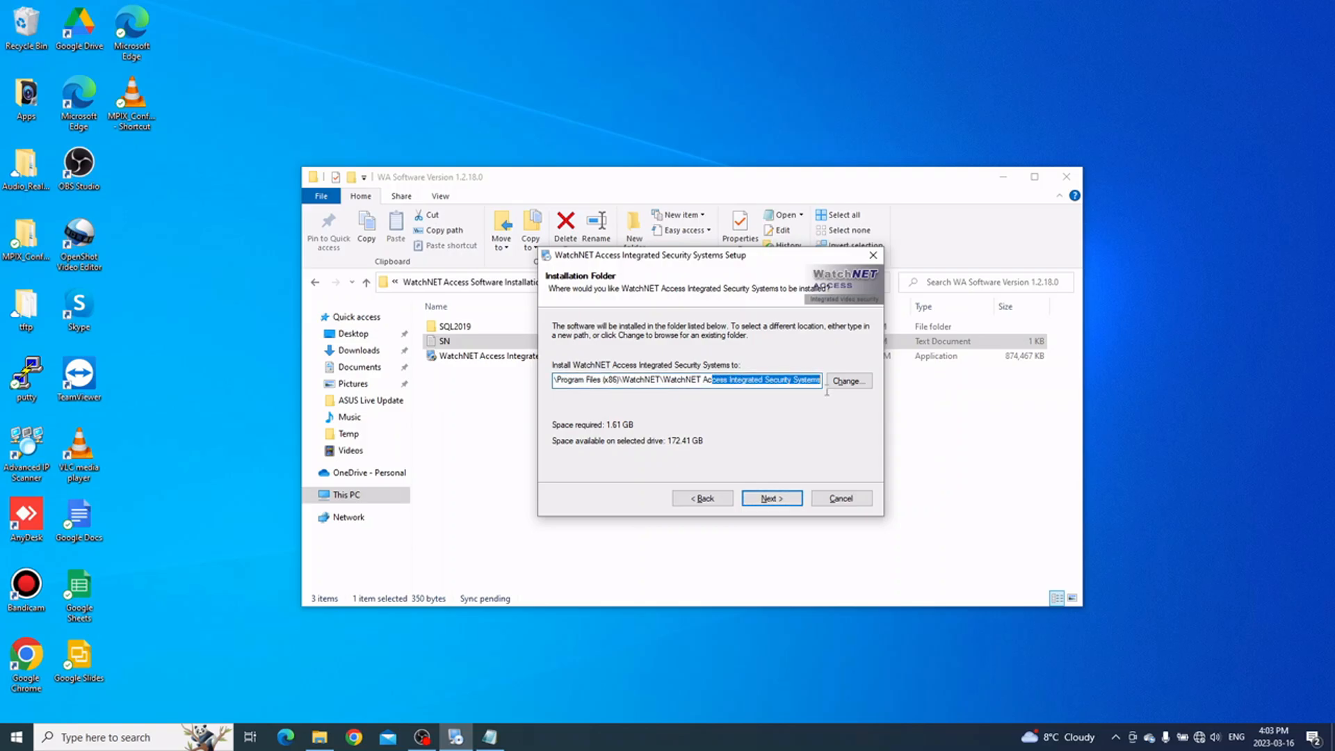
left_click(804, 381)
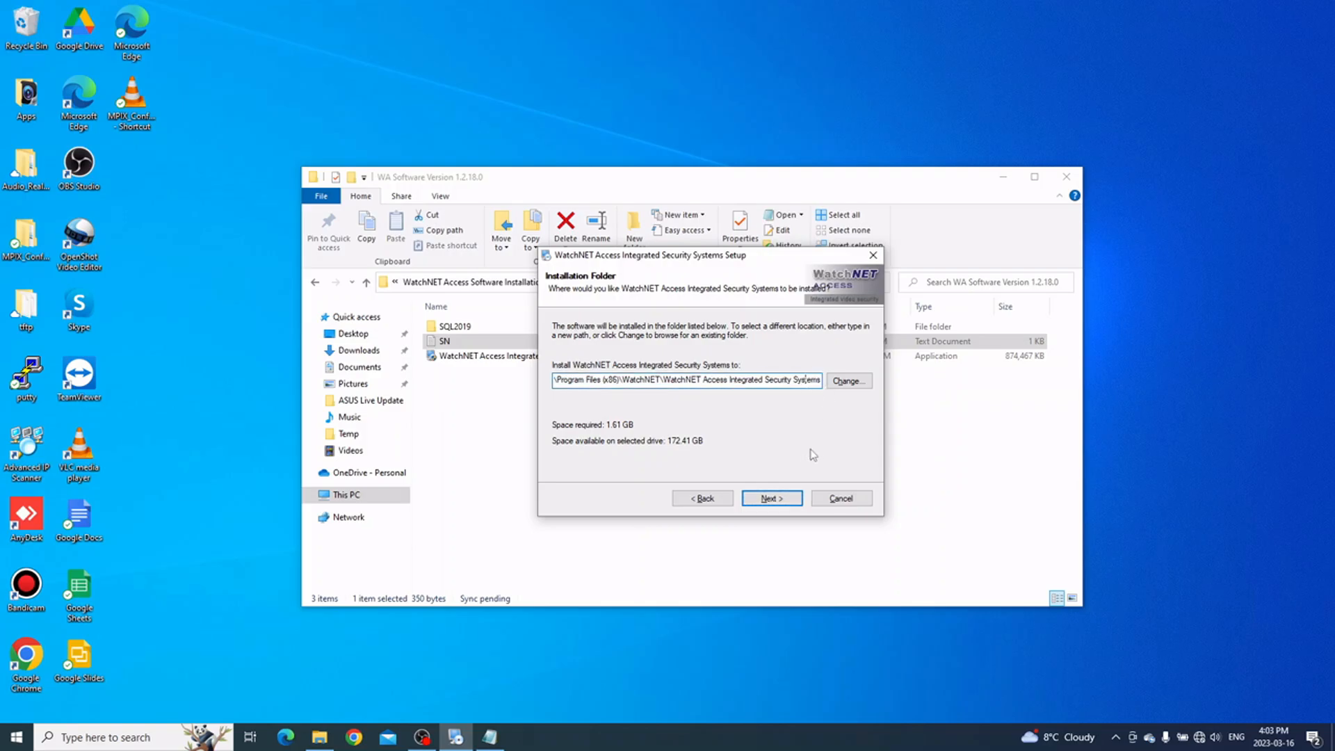
left_click(783, 500)
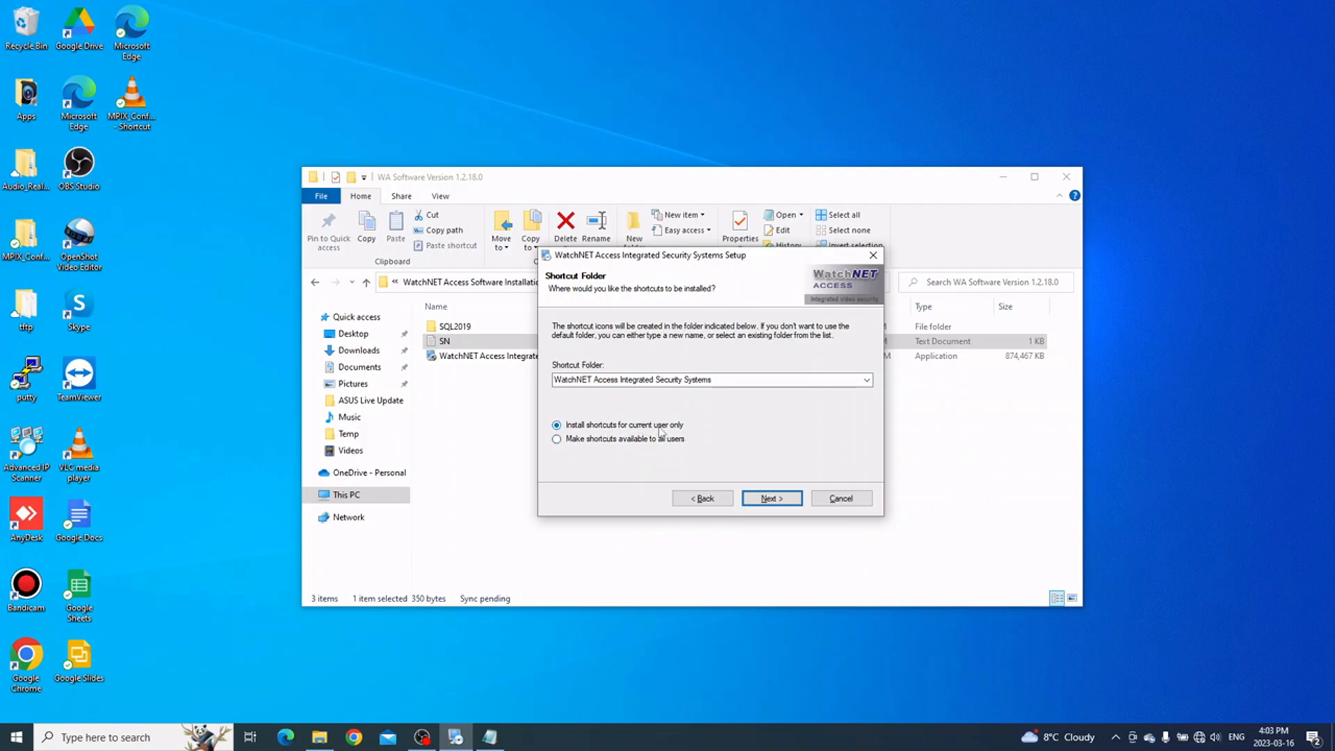
left_click(781, 501)
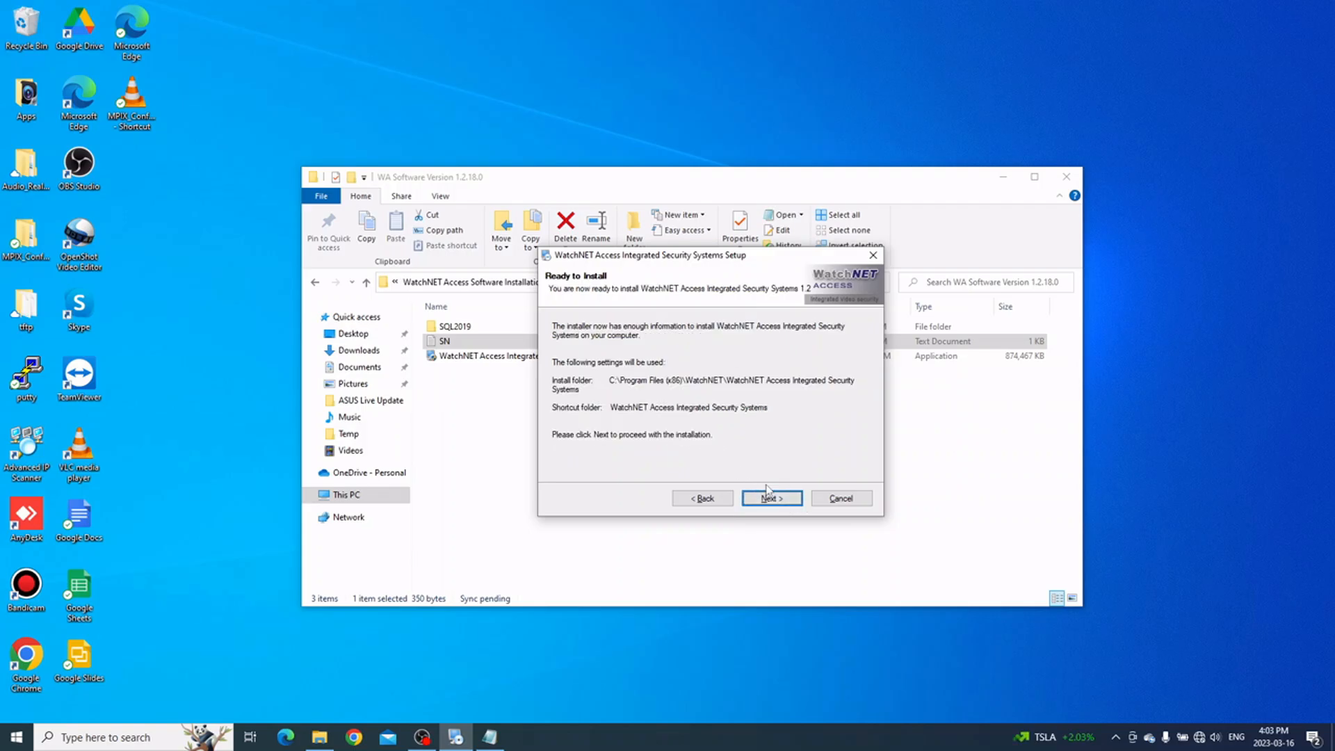
left_click(772, 498)
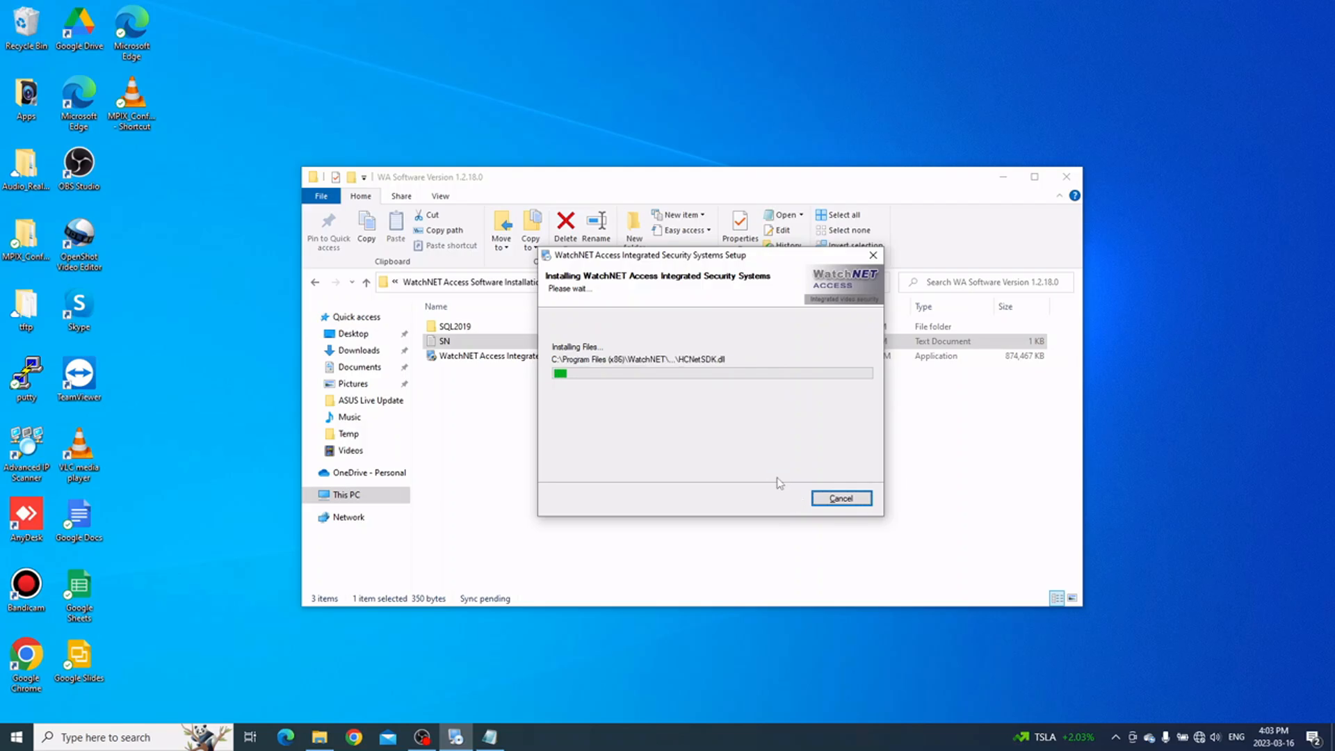
Agree to install Microsoft SQL 2019 Server Express Edition and extract its files to the default directory.
left_click(767, 743)
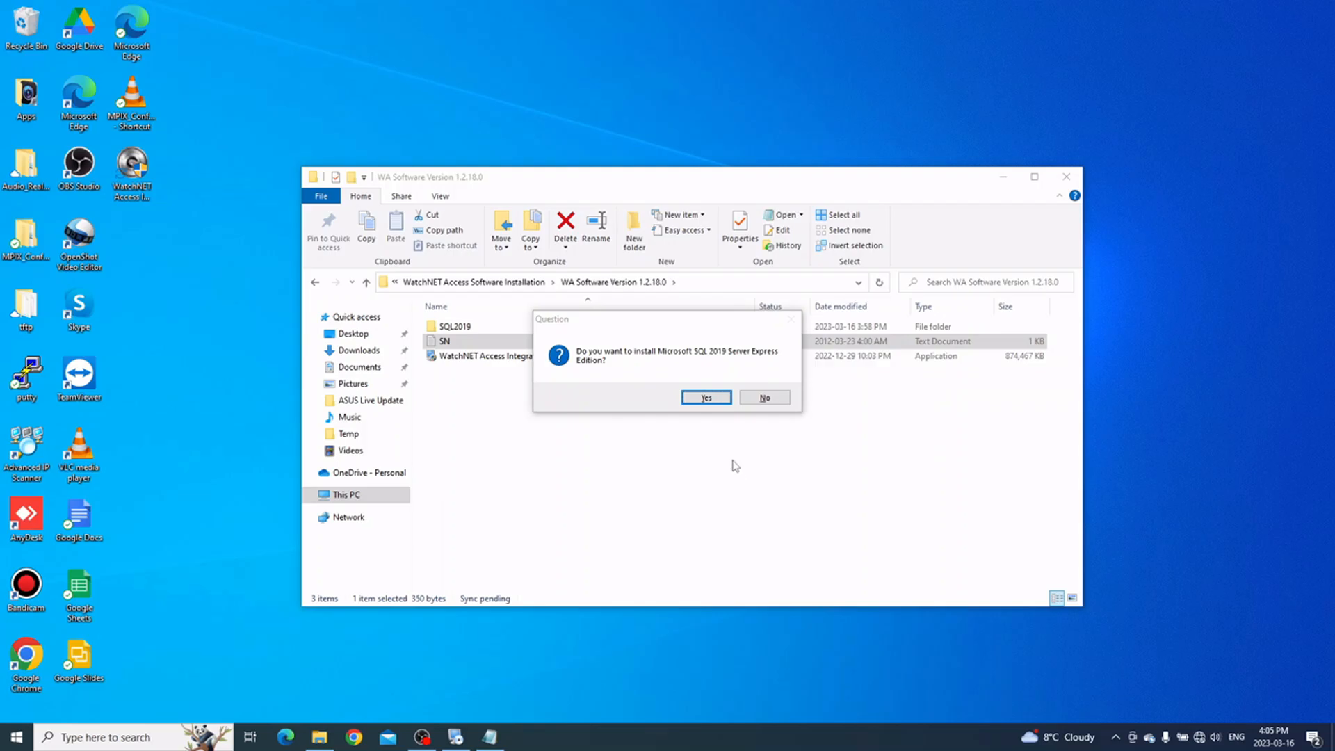
left_click(716, 398)
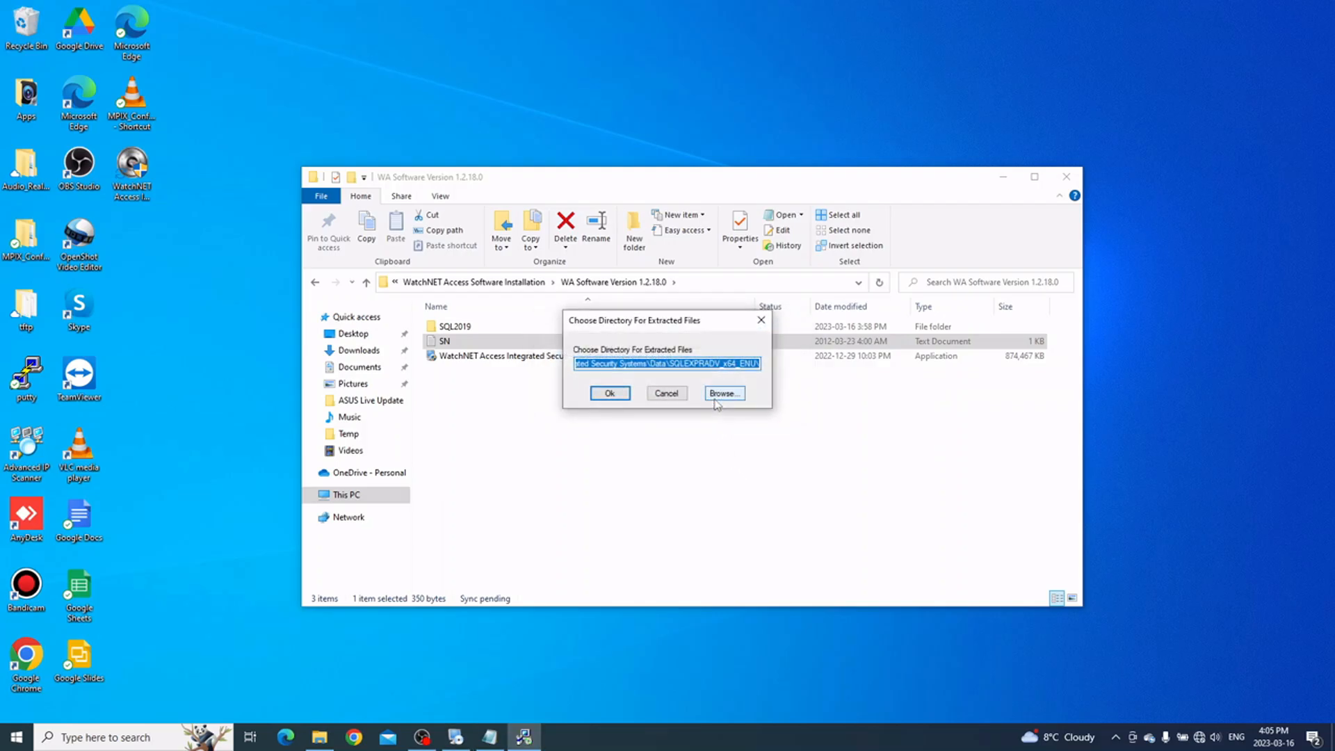
left_click(609, 394)
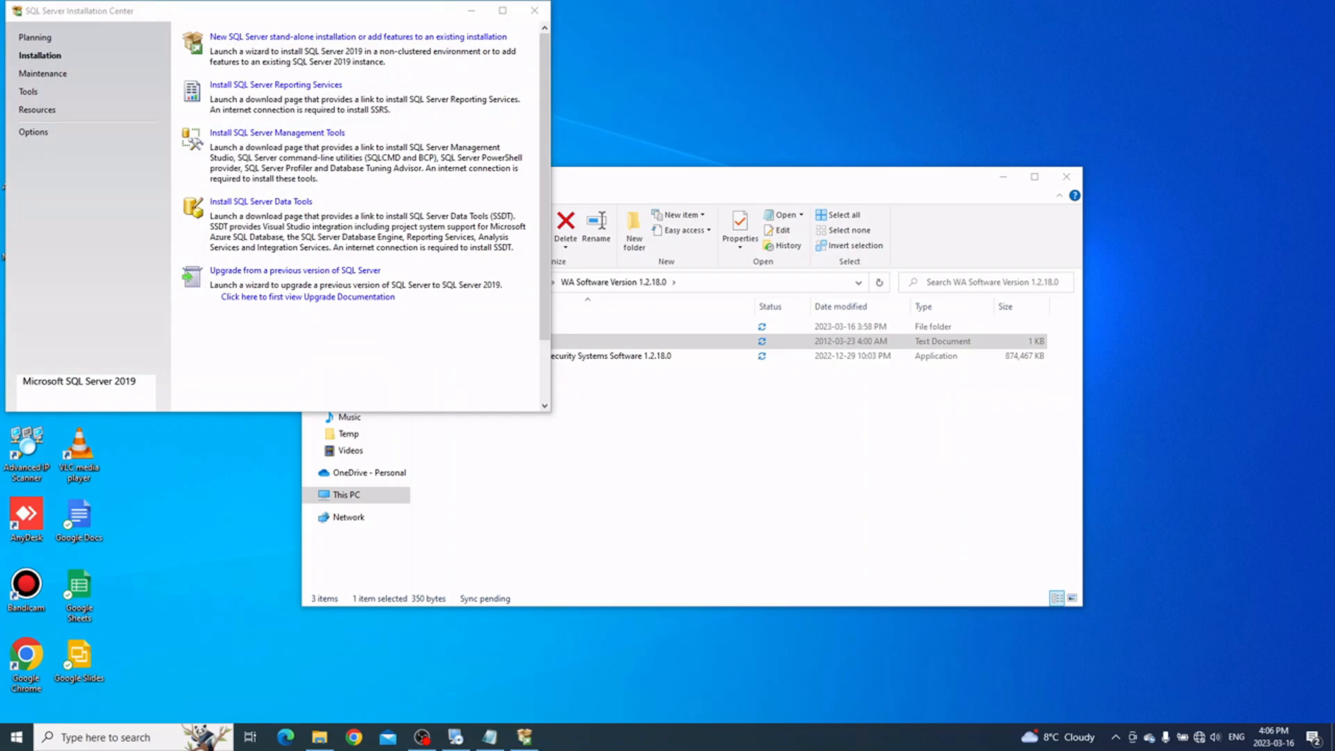
Start a new SQL Server stand-alone installation, accept the license terms and view them through to the end.
left_click_drag(323, 18, 574, 108)
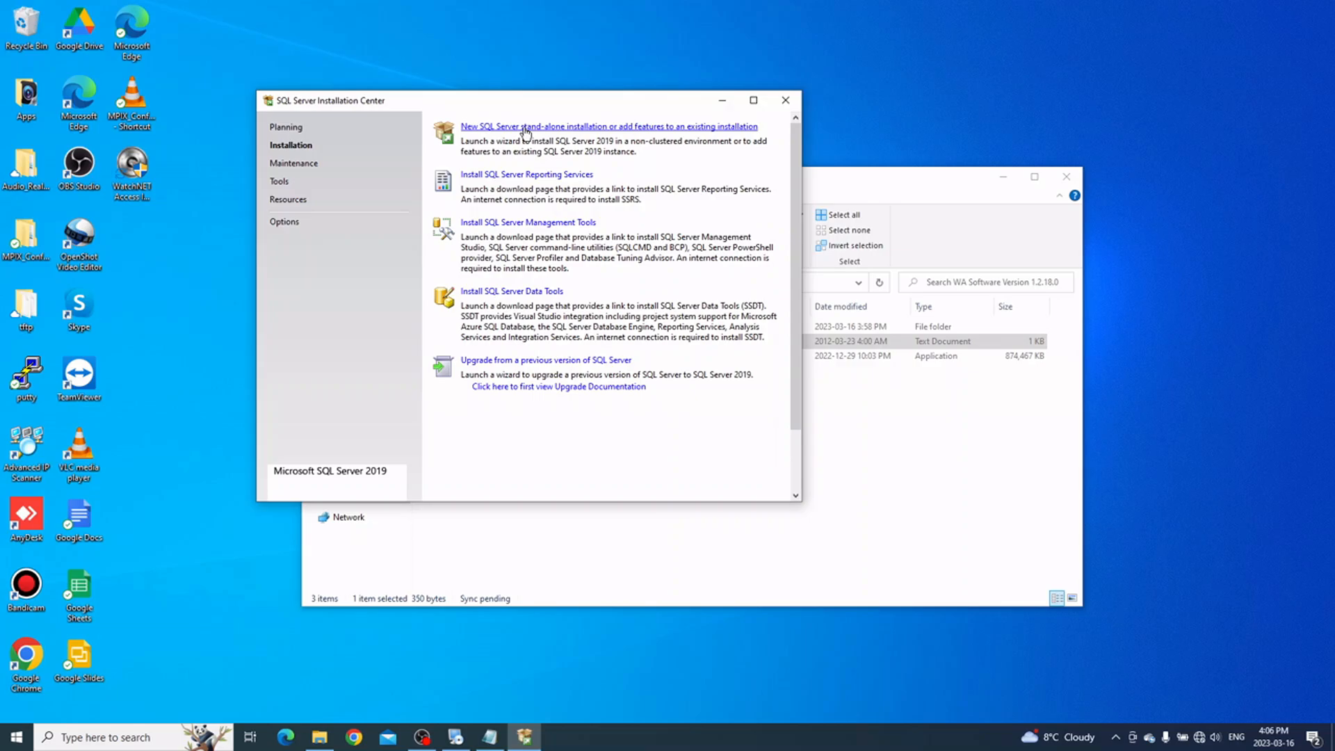
left_click(566, 128)
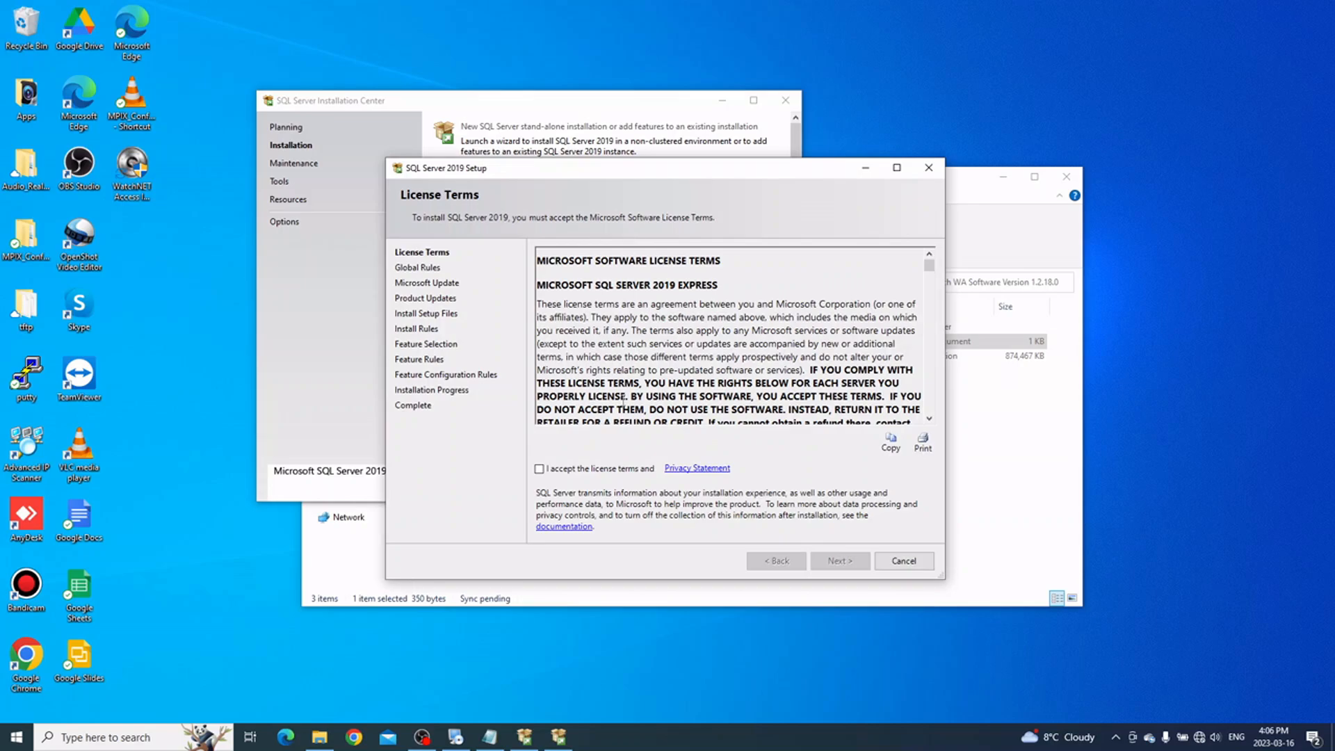
left_click(547, 471)
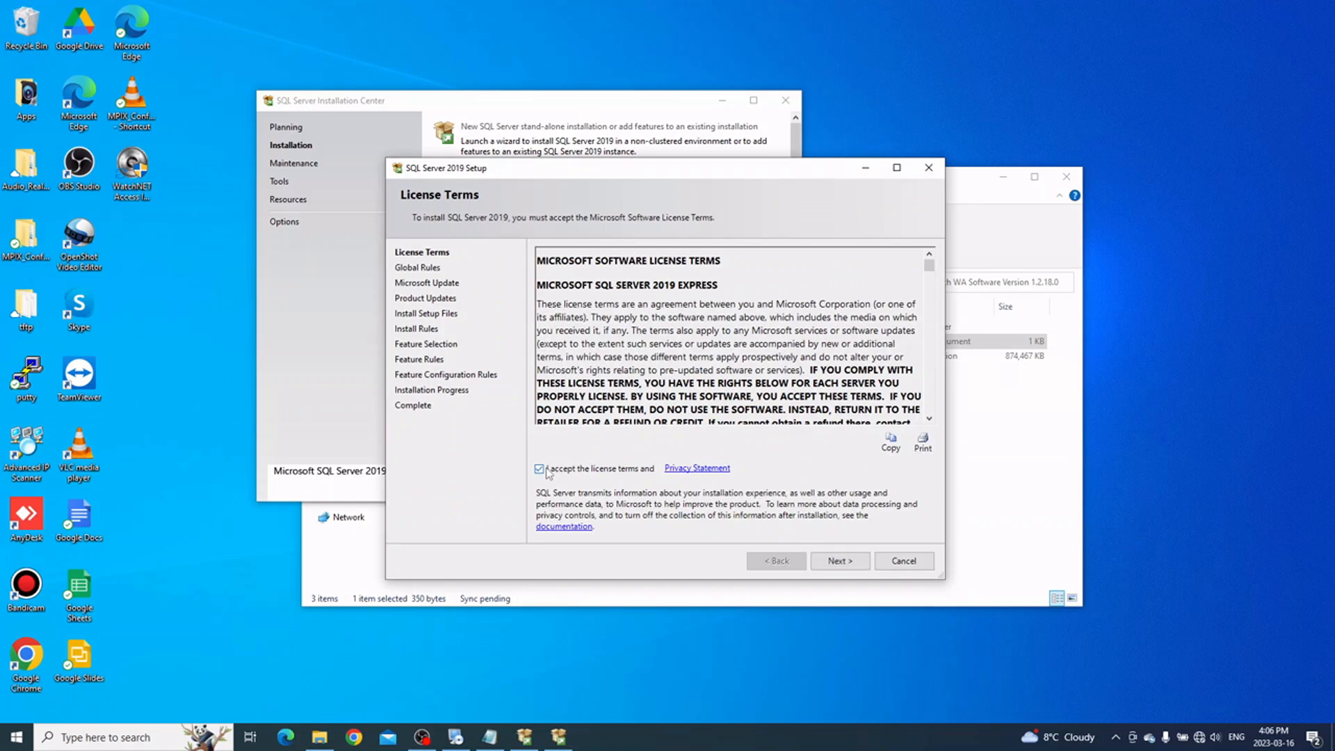
left_click_drag(930, 267, 929, 404)
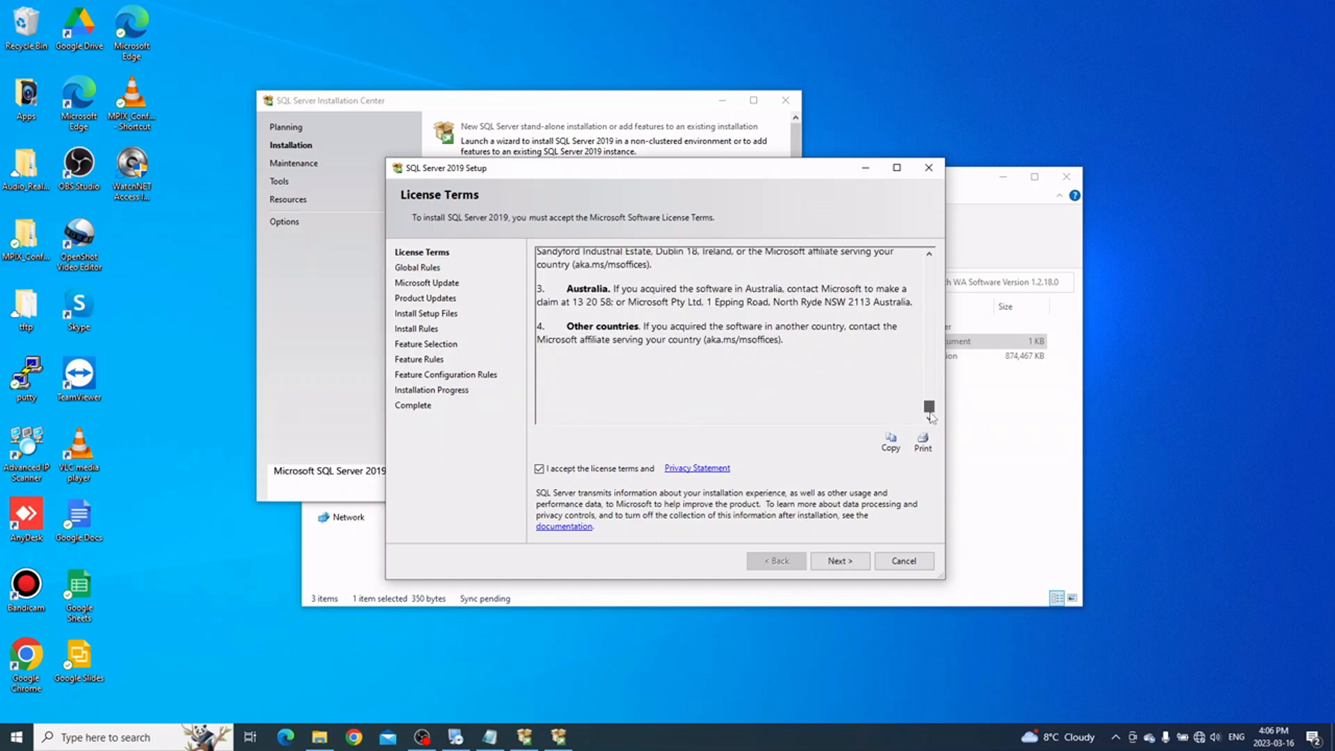
Continue the SQL Server 2019 setup to feature selection, leaving Microsoft Update checking off and skipping product updates.
left_click(844, 561)
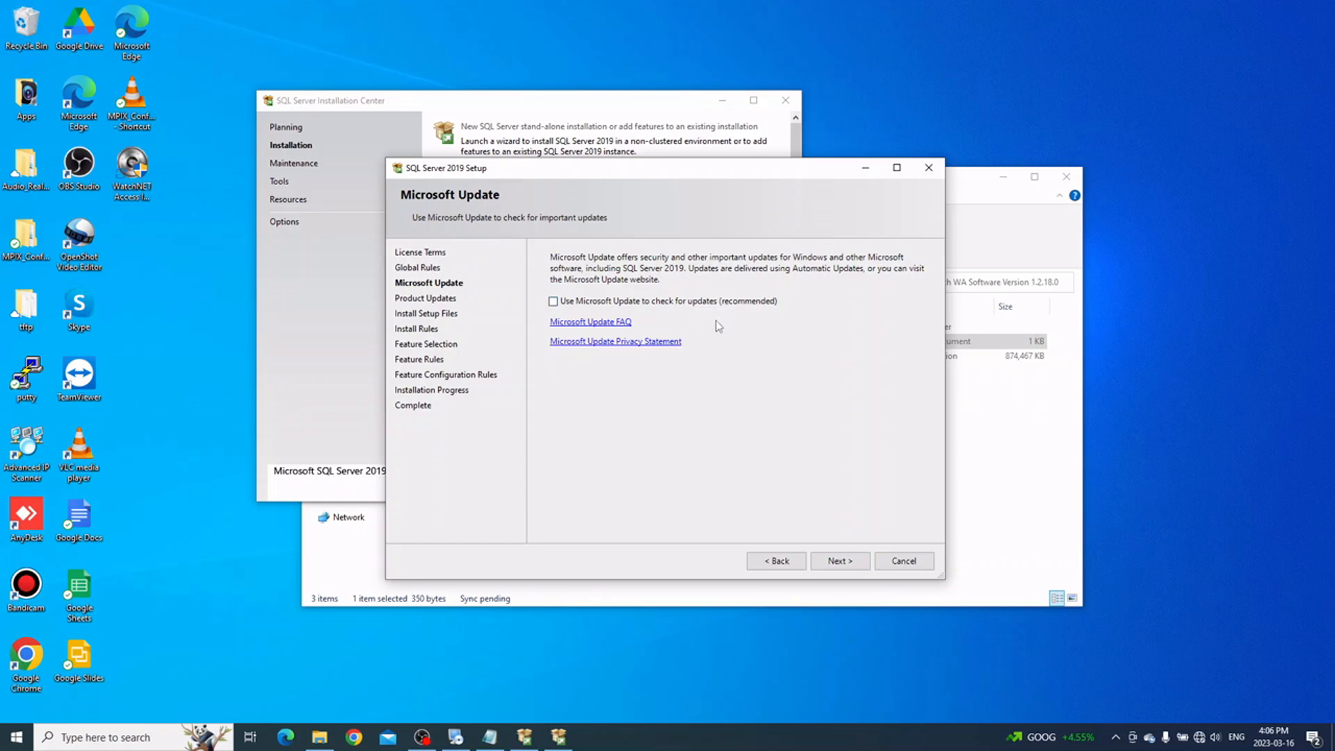
left_click(833, 562)
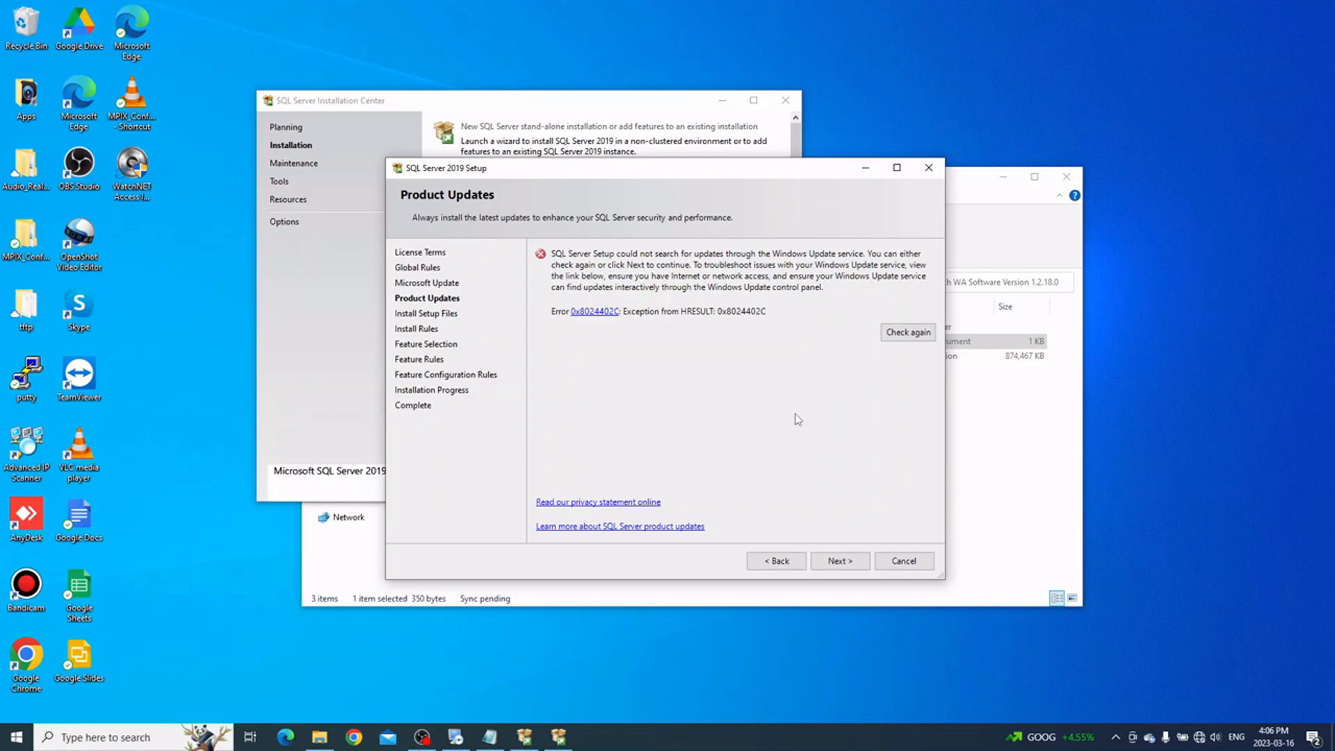
left_click(849, 566)
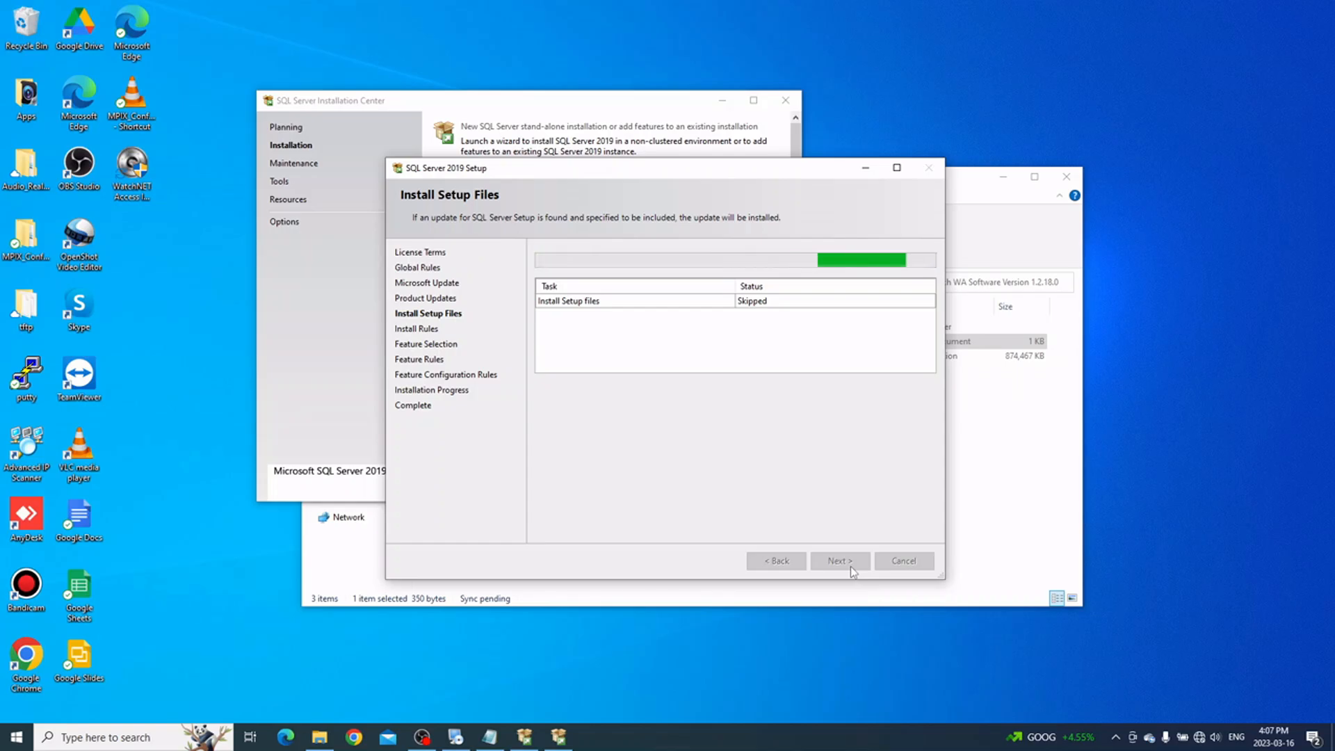
left_click(839, 747)
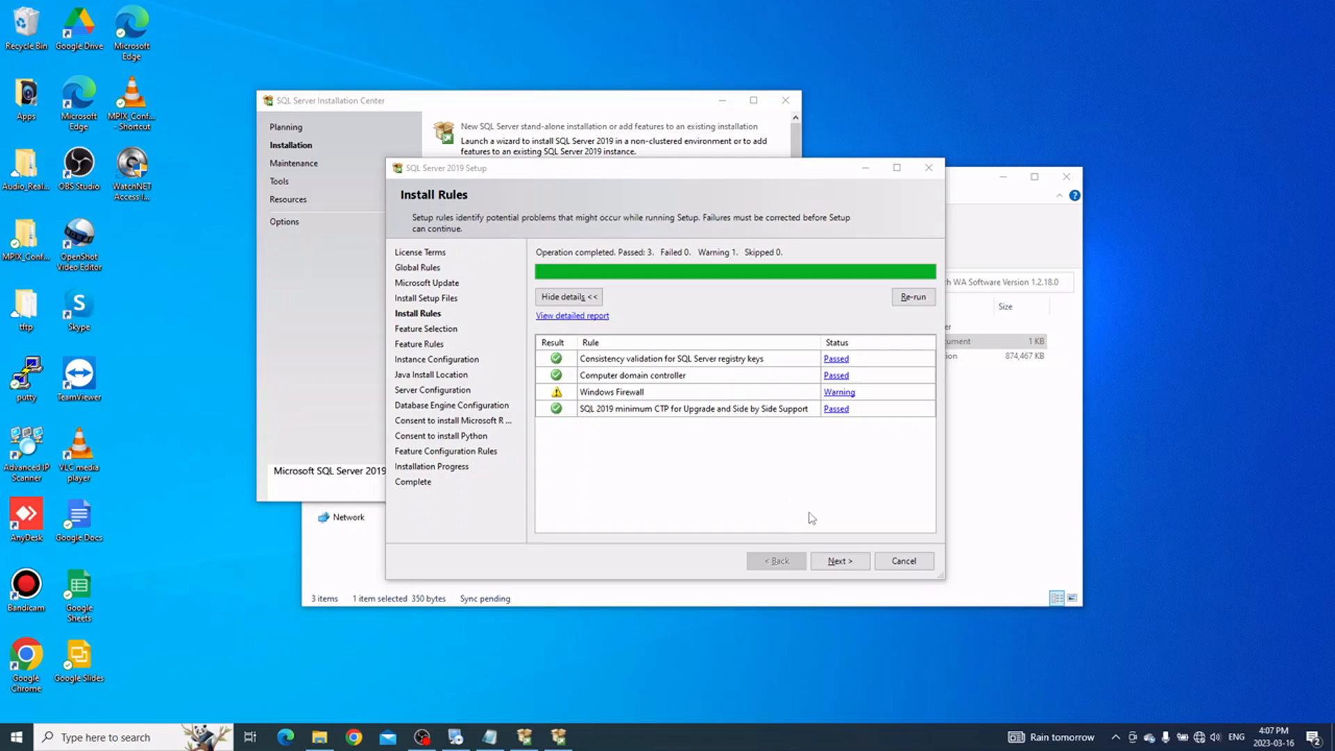
left_click(843, 563)
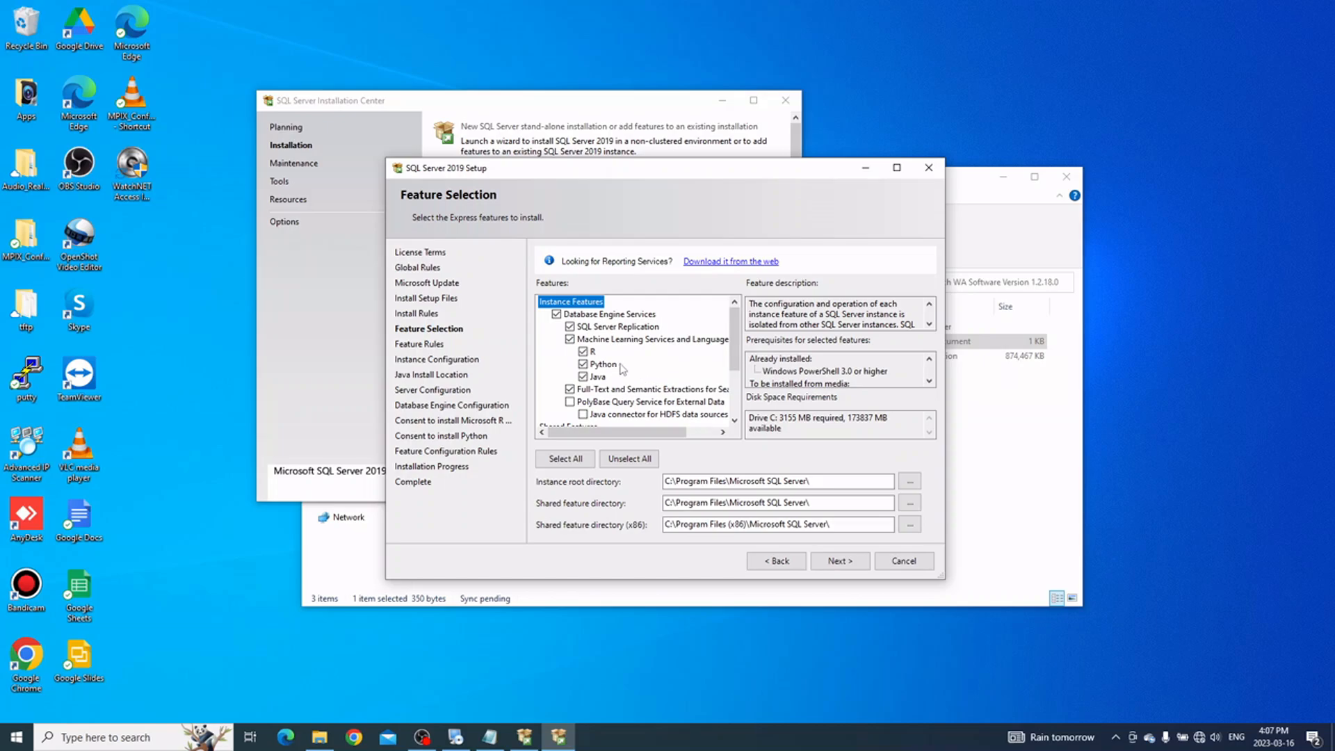
Exclude Machine Learning Services and Full-Text and Semantic Extractions for Search, include LocalDB, and continue with the default directories.
left_click(570, 339)
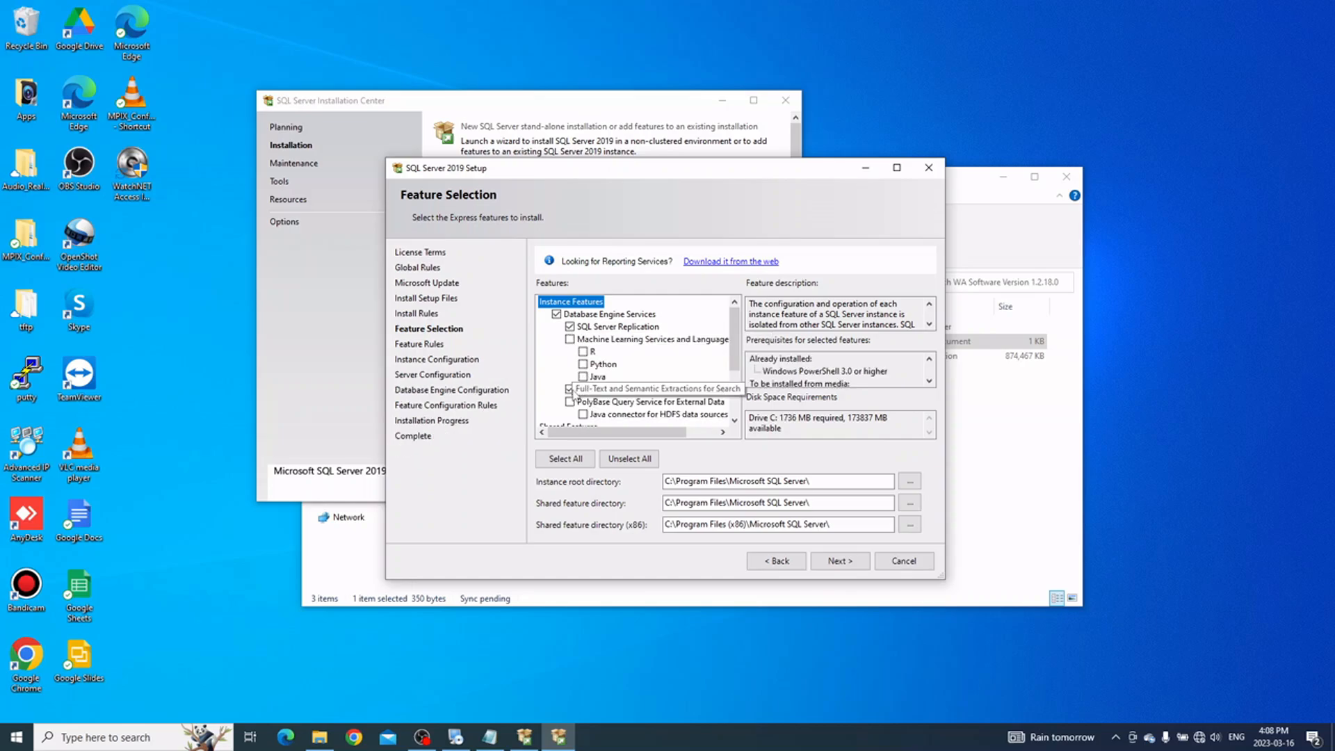
left_click(570, 390)
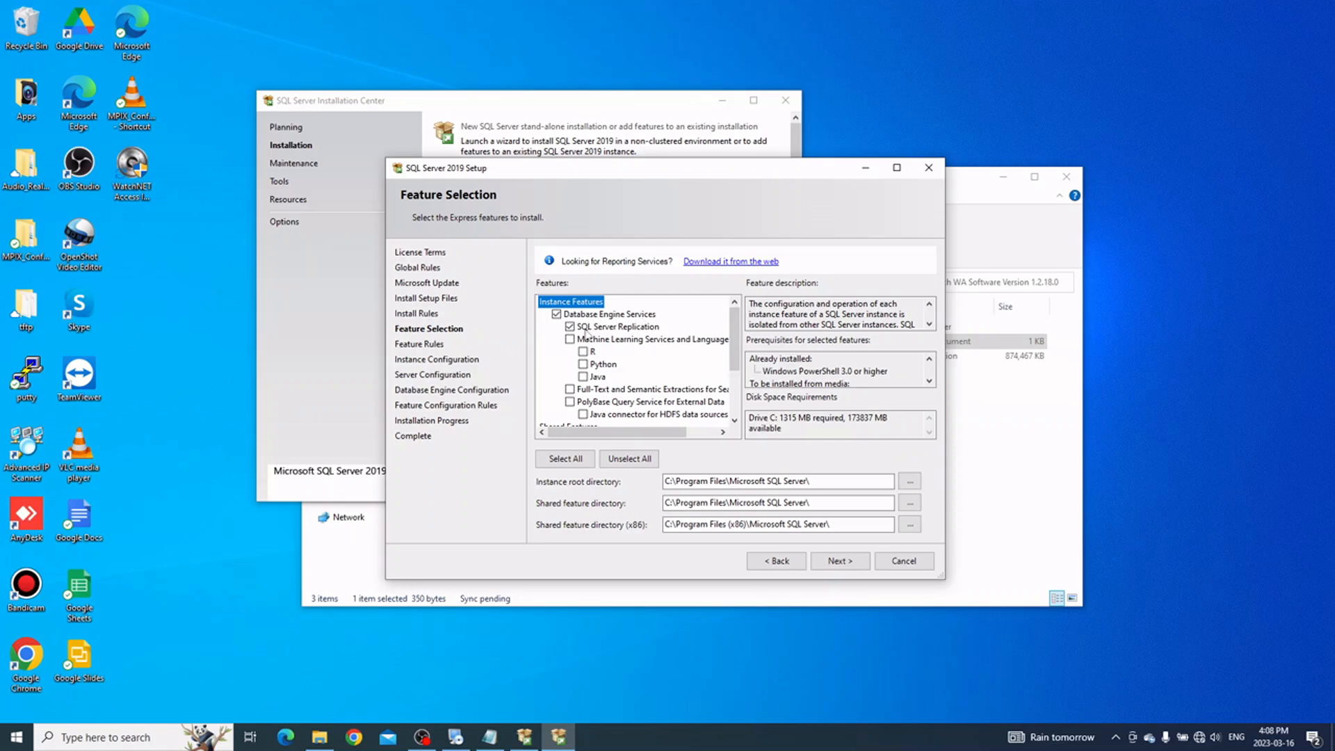
scroll(706, 337, "down", 3)
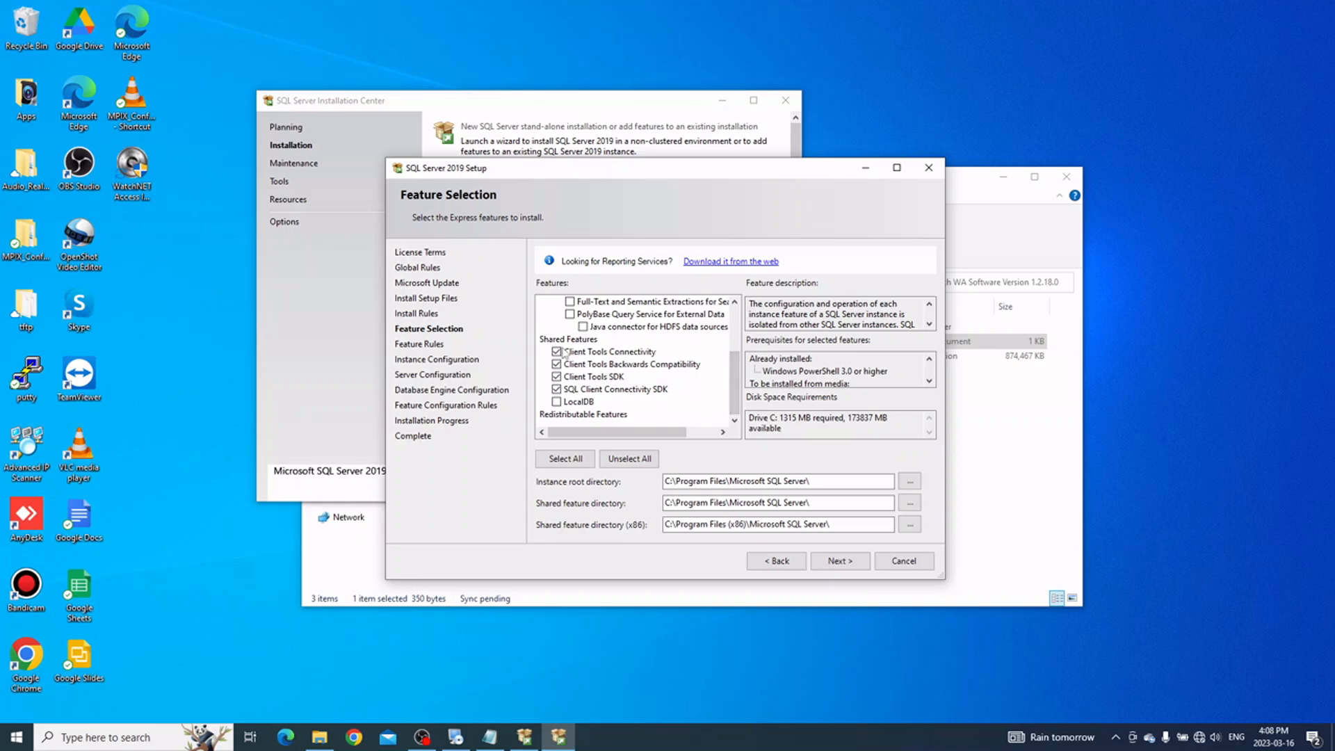
left_click(556, 402)
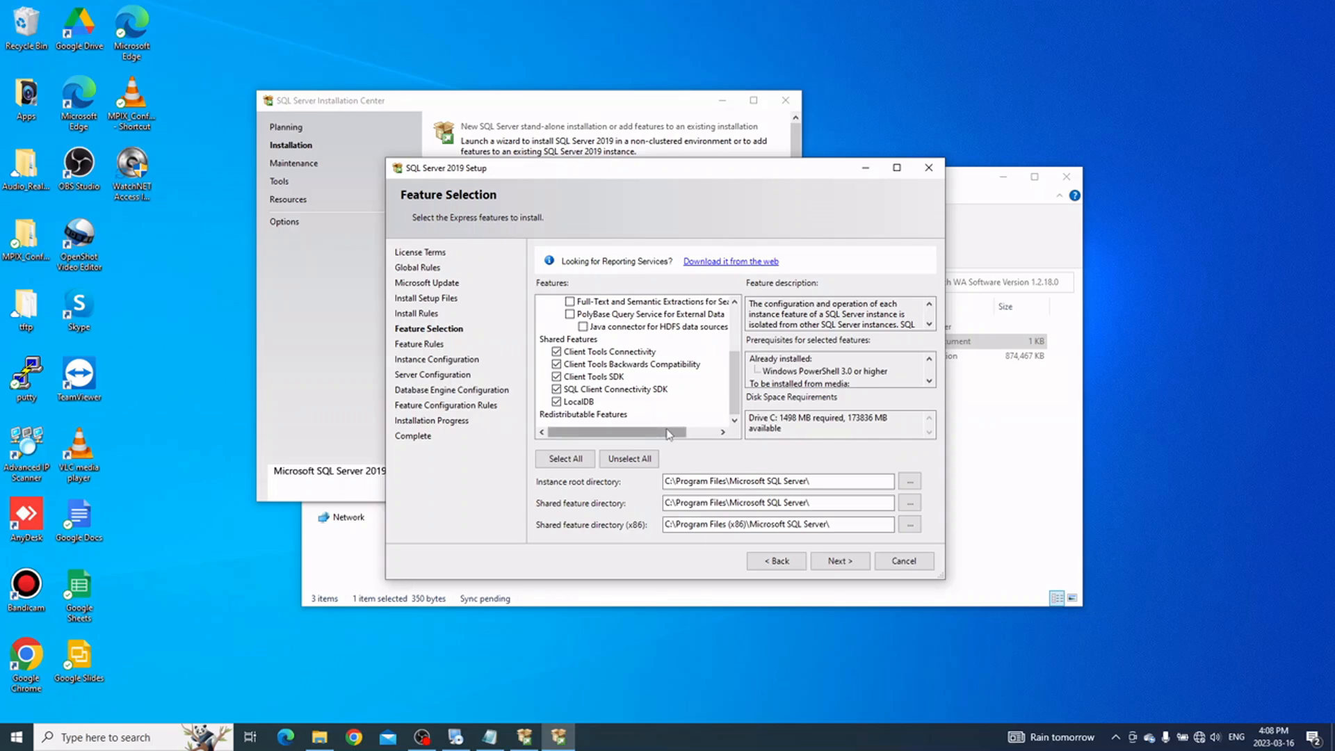
left_click(842, 560)
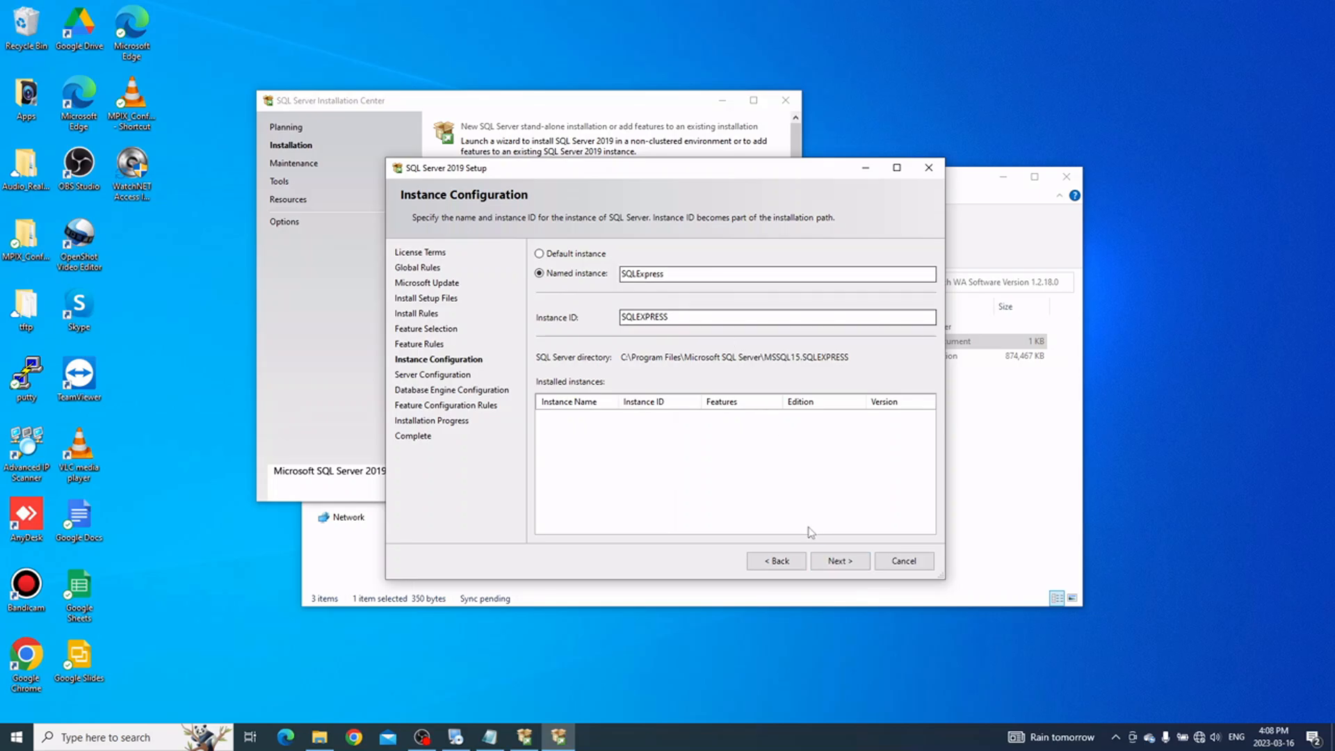
Accept the named instance SQLExpress, set the SQL Server Browser startup type to Automatic, and continue to Database Engine Configuration.
left_click(842, 561)
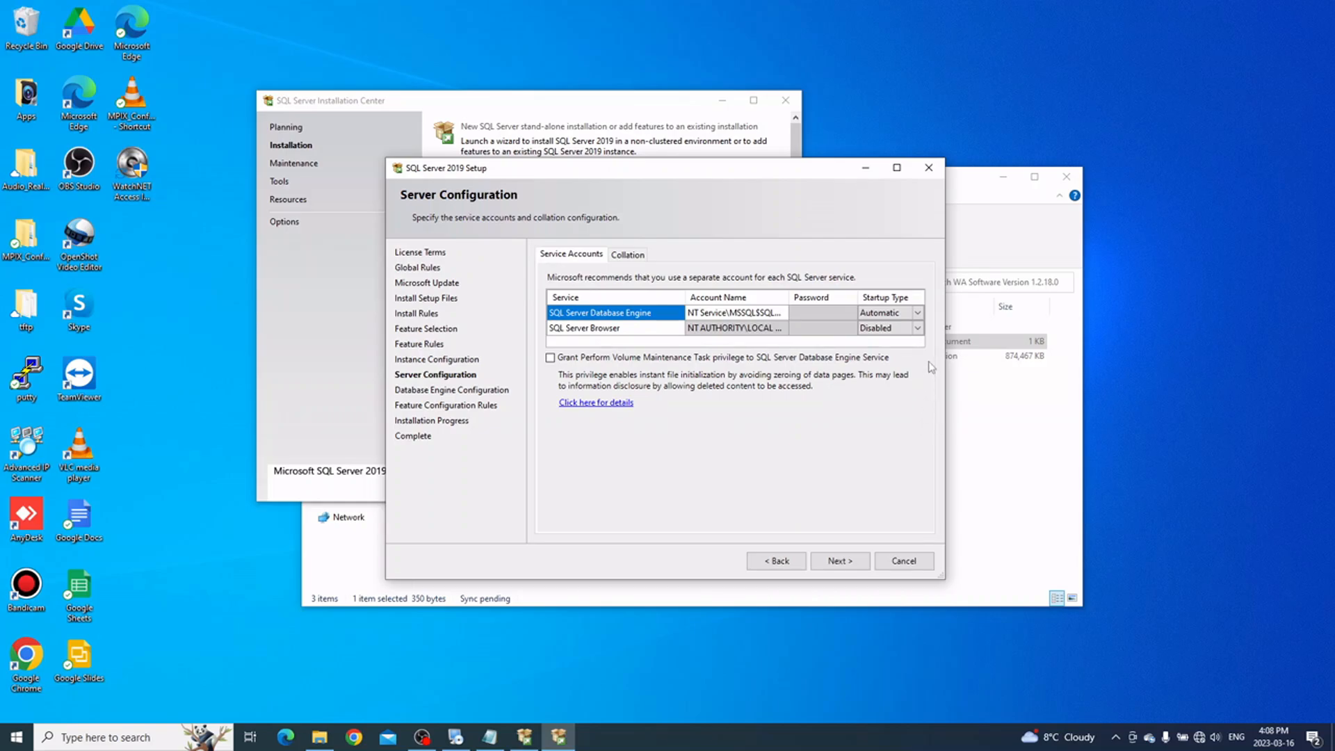
left_click(918, 328)
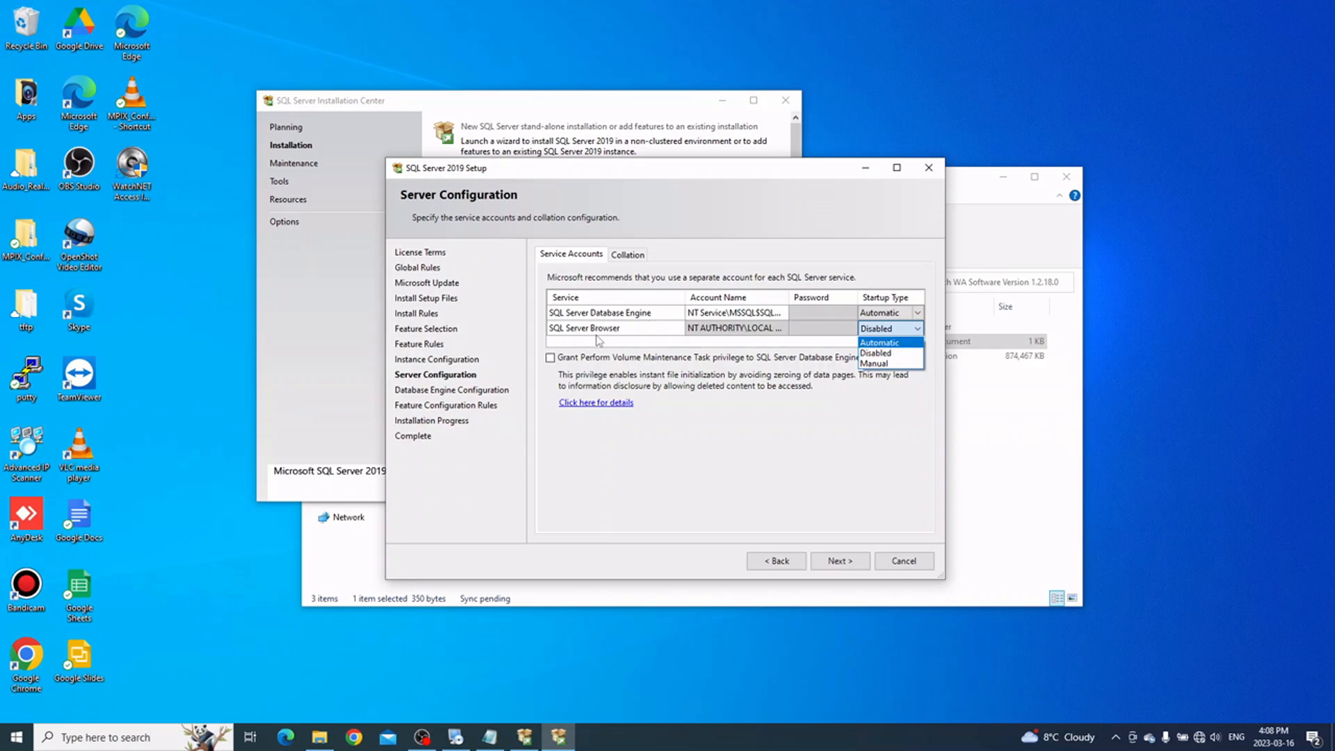
left_click(875, 342)
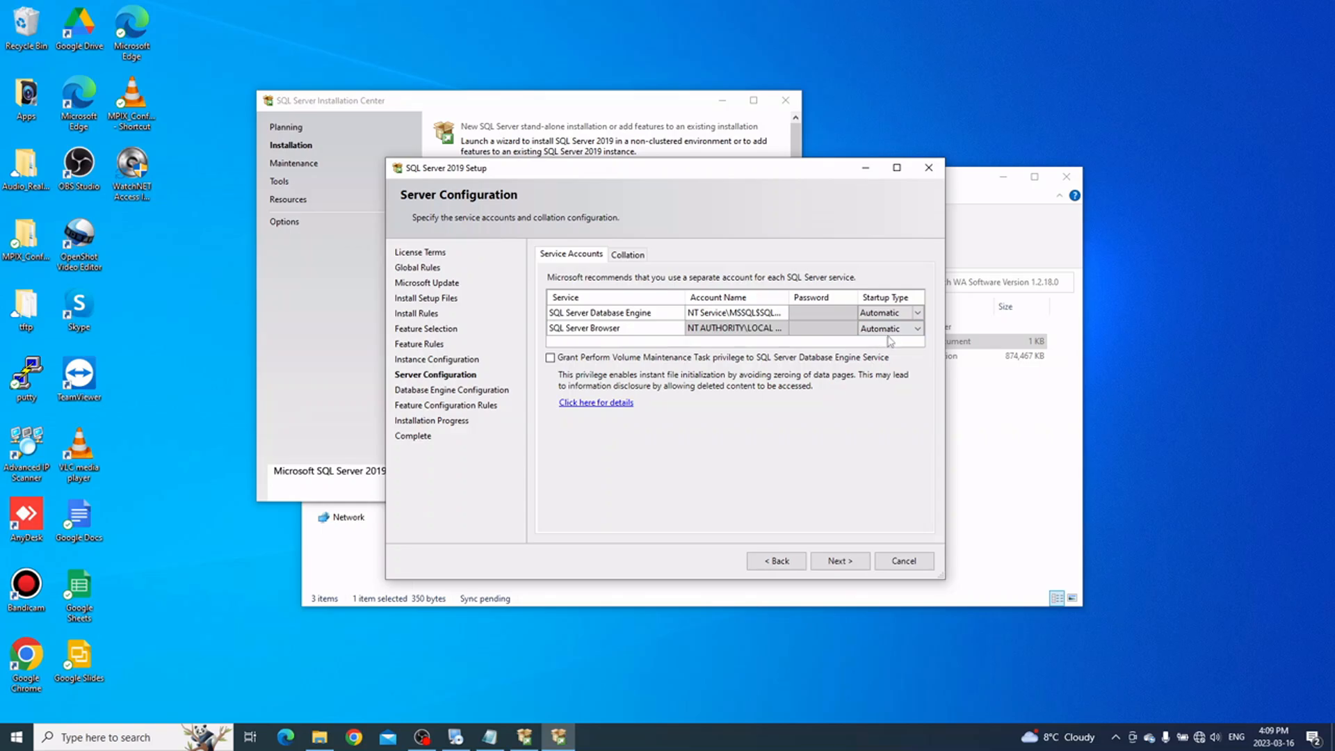
left_click(849, 565)
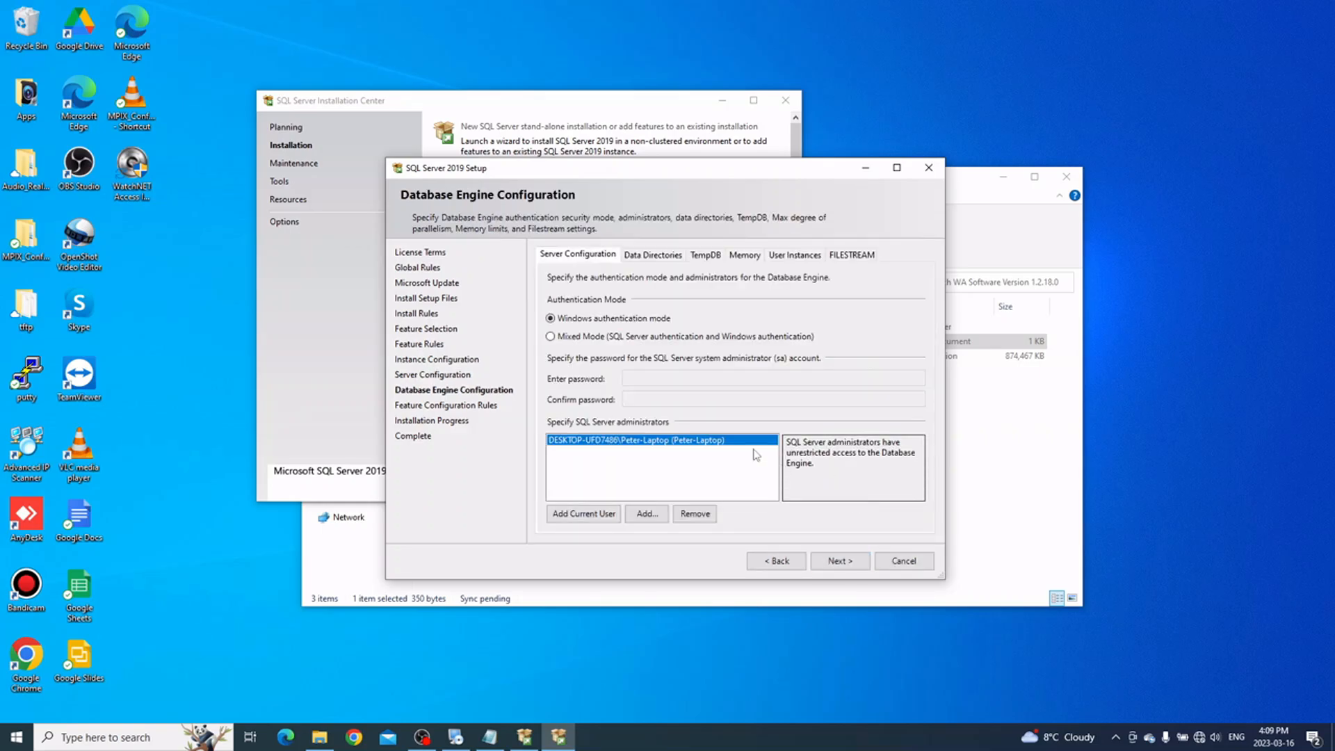
Choose Mixed Mode authentication, then enter and confirm the password for the SQL Server system administrator (sa) account.
left_click(583, 339)
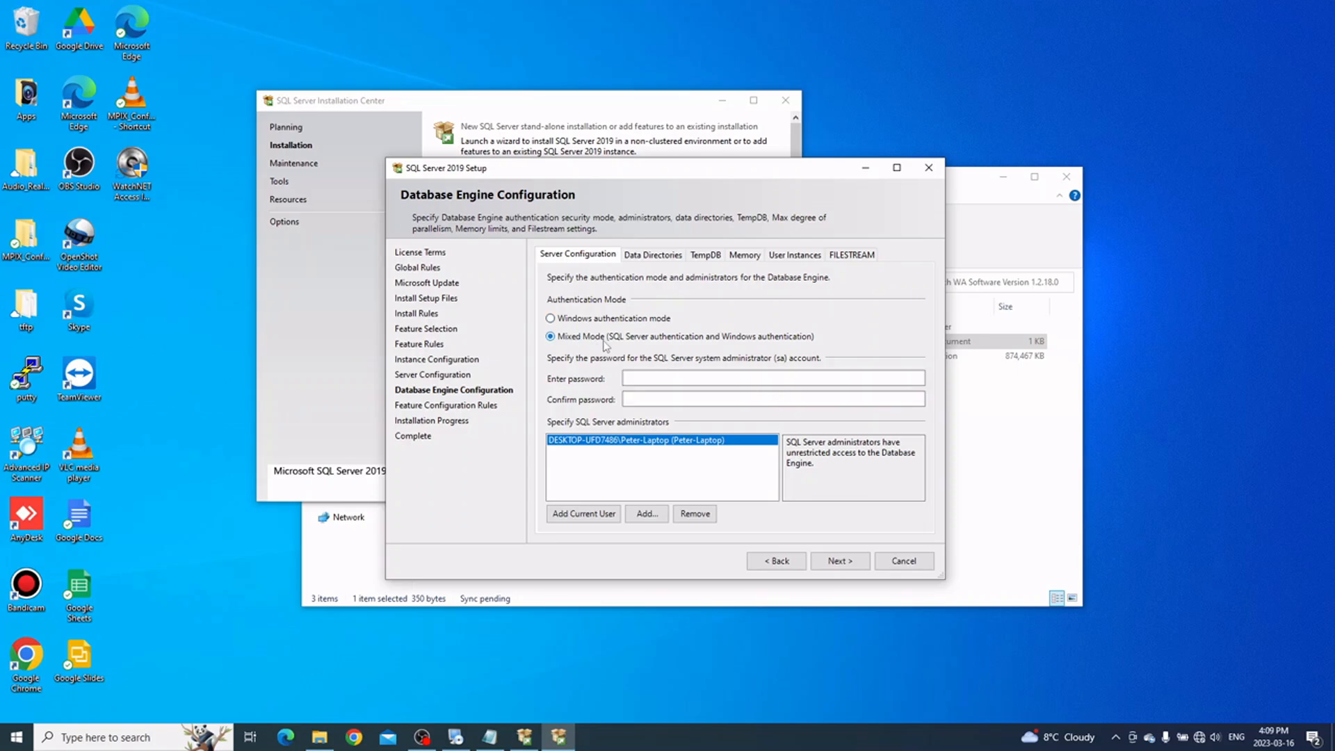
left_click(639, 382)
type("*******")
key("ctrl+a")
type("********")
key("Tab")
type("********")
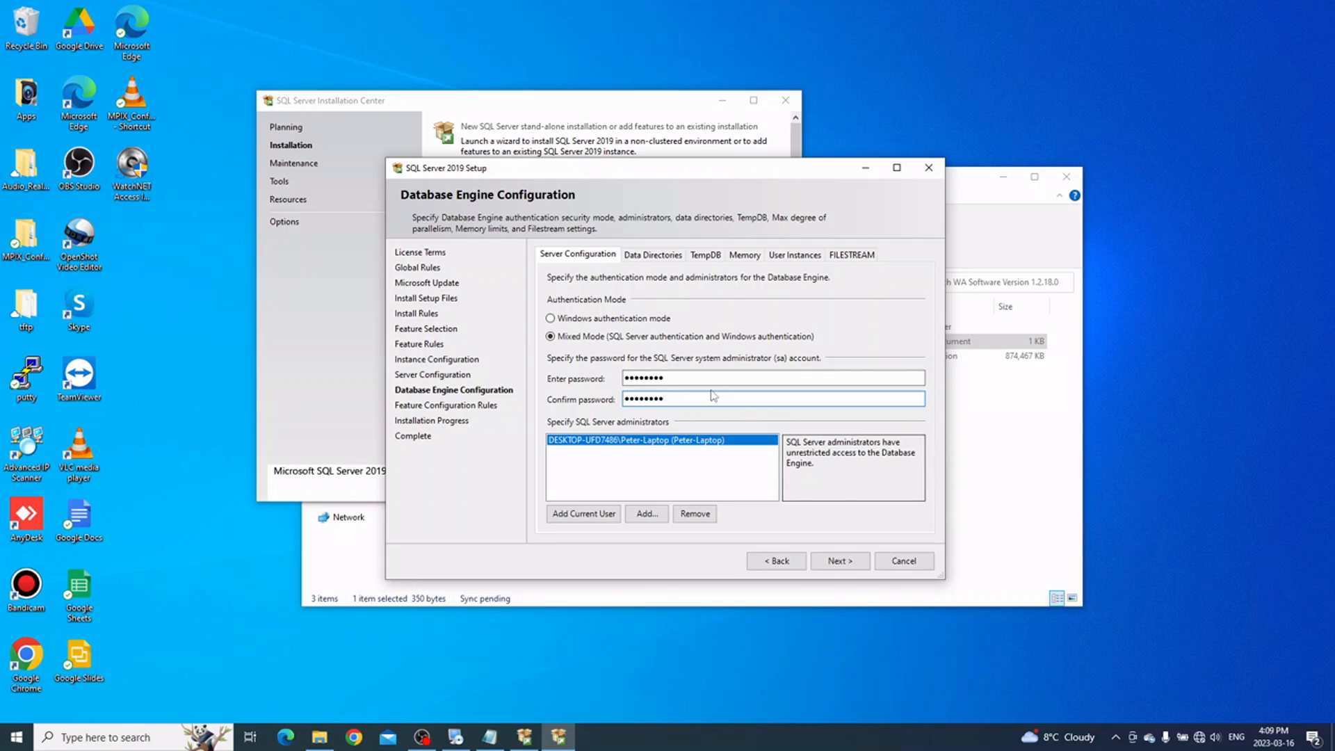
Run the SQL Server 2019 installation to completion and close the setup wizard.
left_click(833, 561)
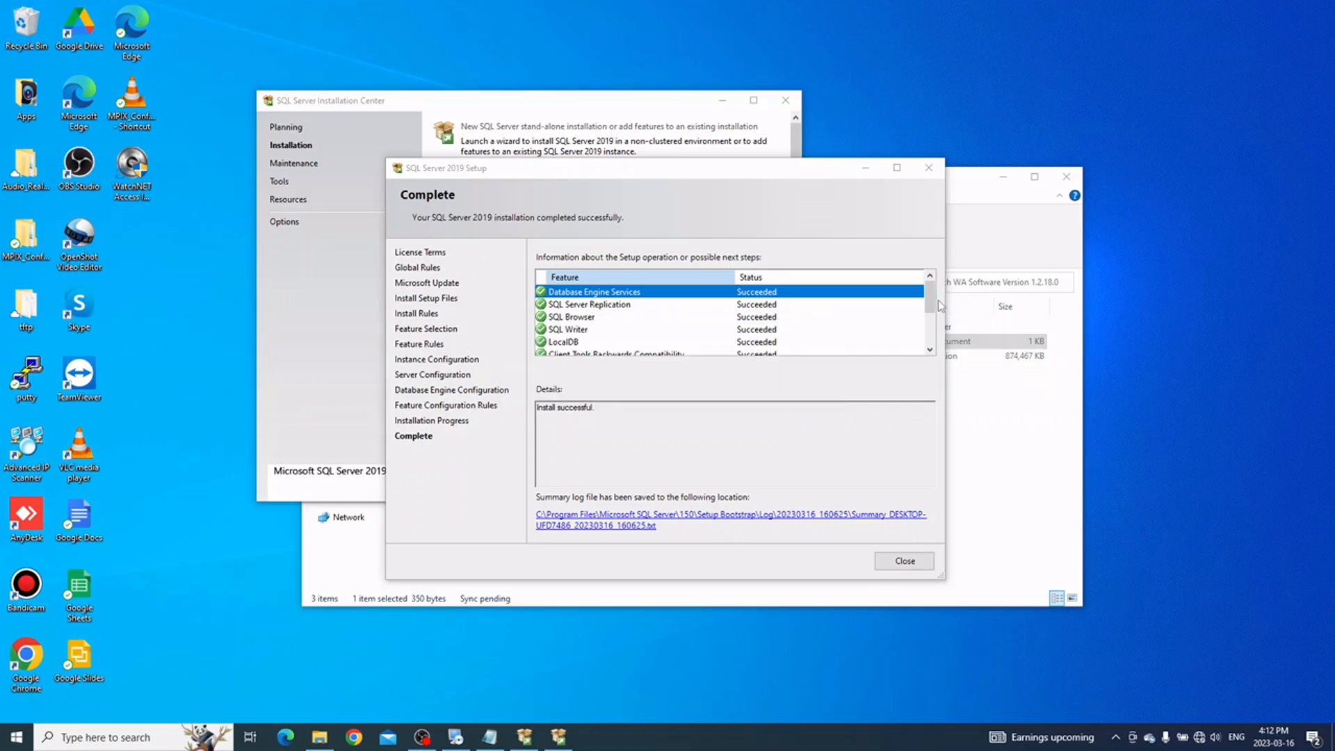
mouse_move(932, 304)
left_mouse_down()
mouse_move(933, 349)
mouse_move(935, 297)
left_mouse_up()
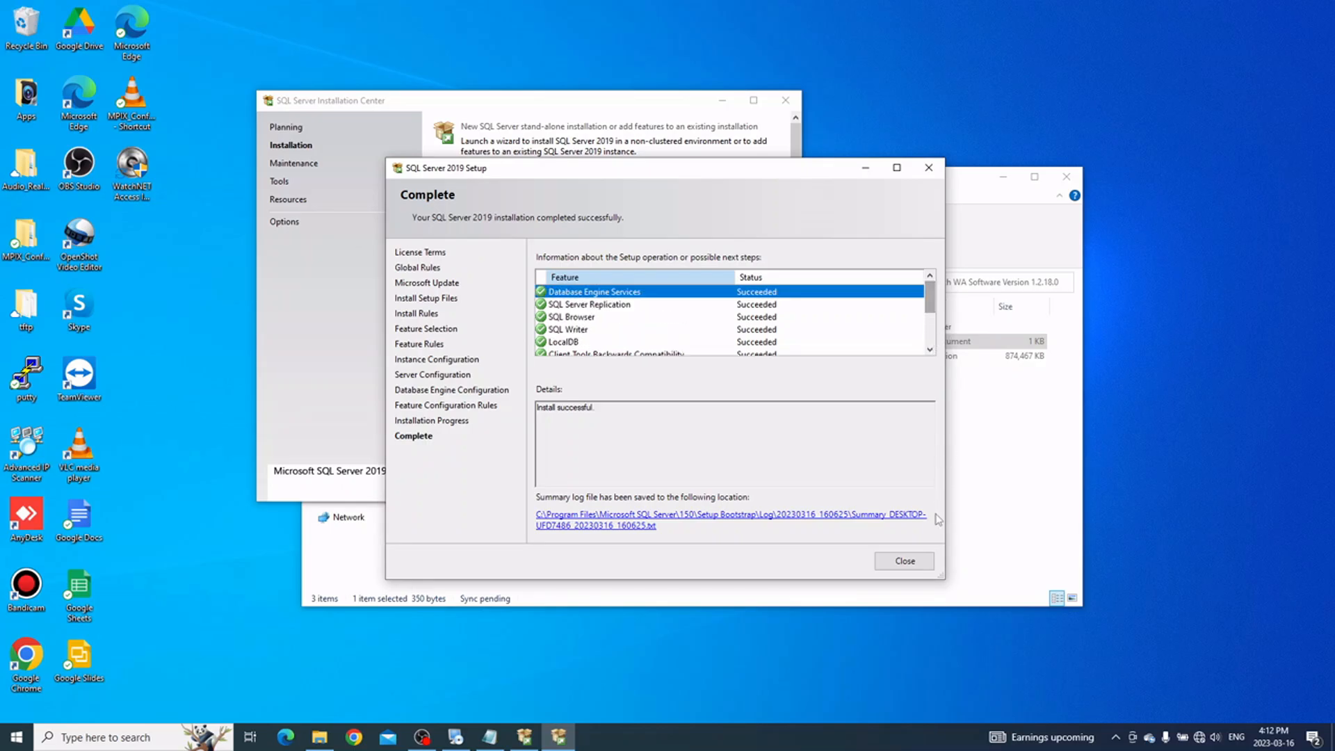
left_click(905, 561)
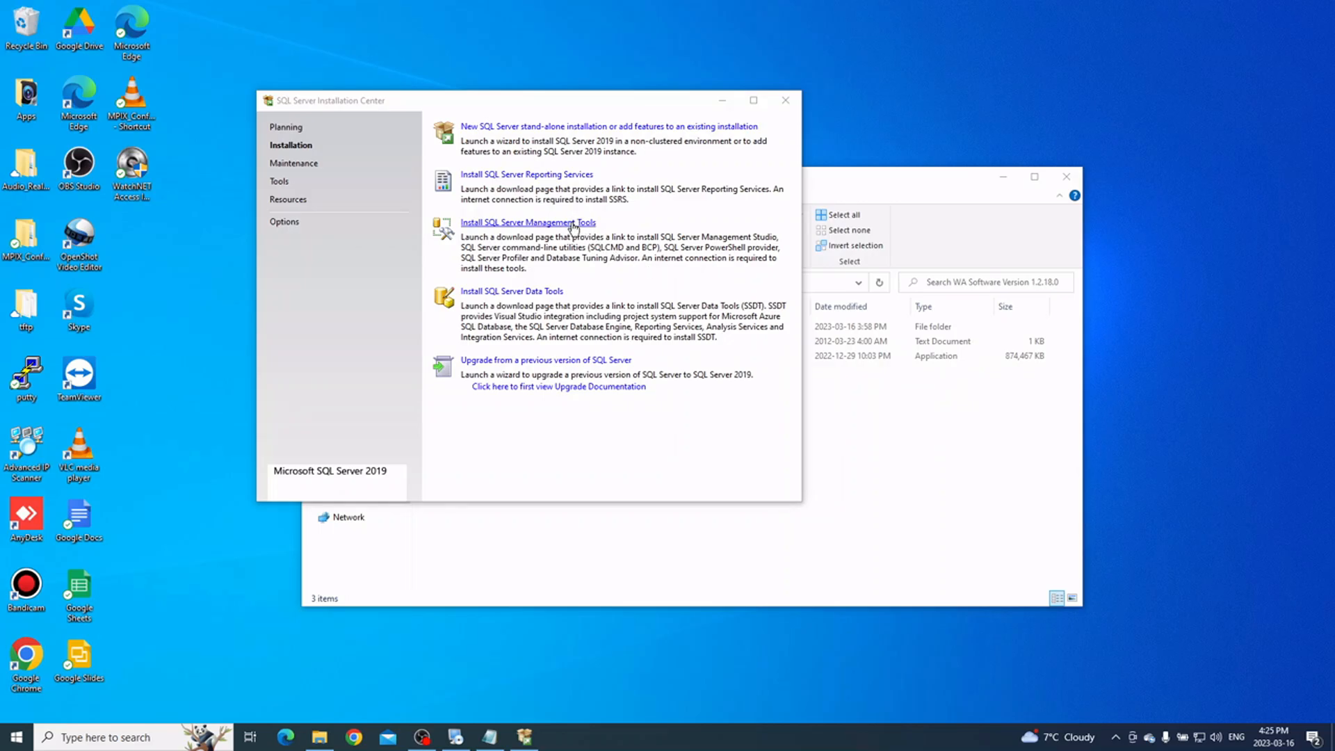
Open the SQL Server Management Tools download page and download SQL Server Management Studio (SSMS) 19.0.2.
left_click(574, 224)
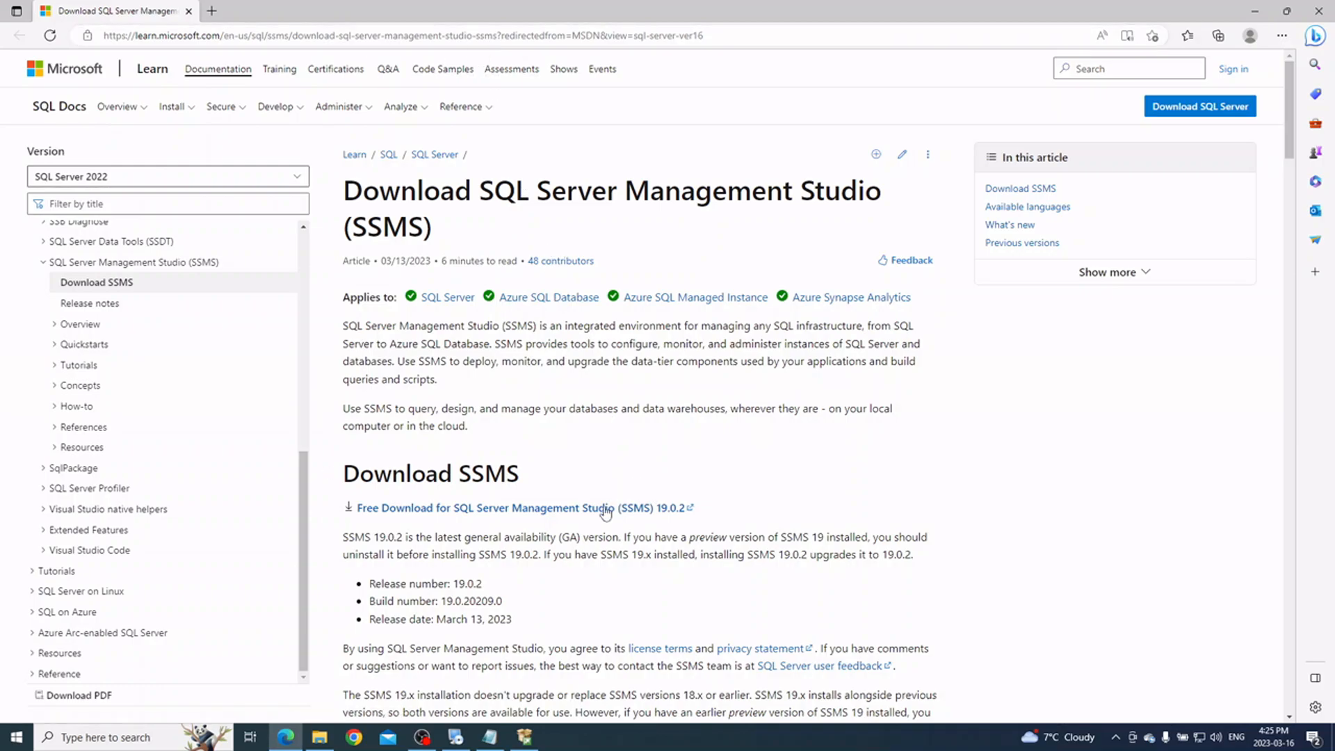
left_click(497, 514)
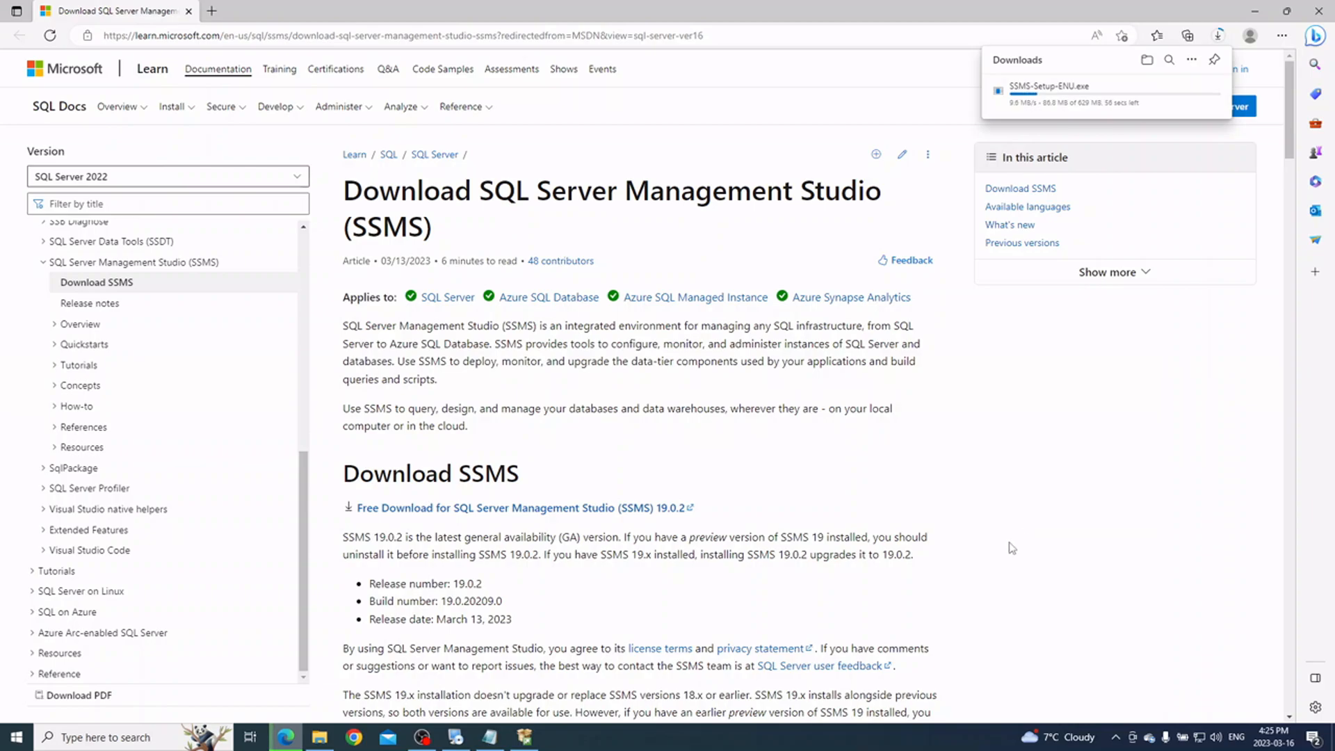
left_click(891, 749)
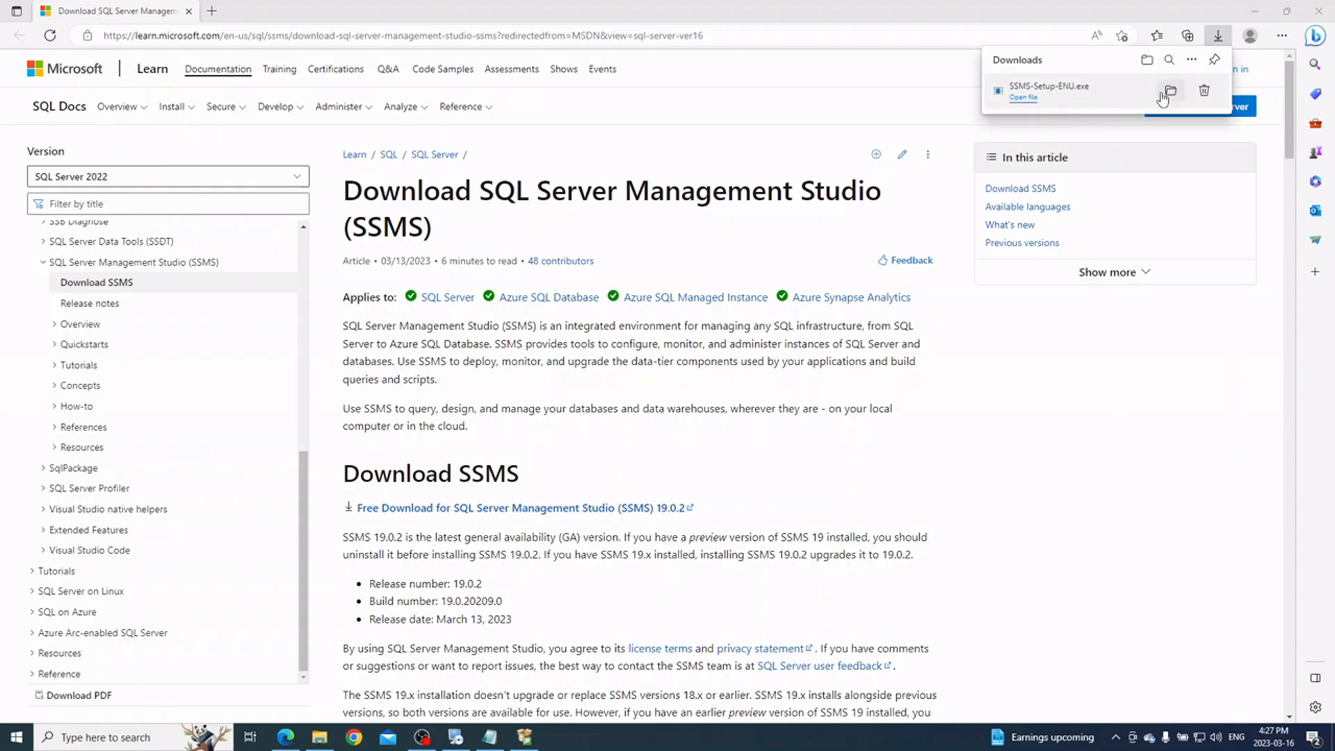
Run SSMS-Setup-ENU from the Downloads folder, install SQL Server Management Studio in the default location, and close its installer.
left_click(1171, 92)
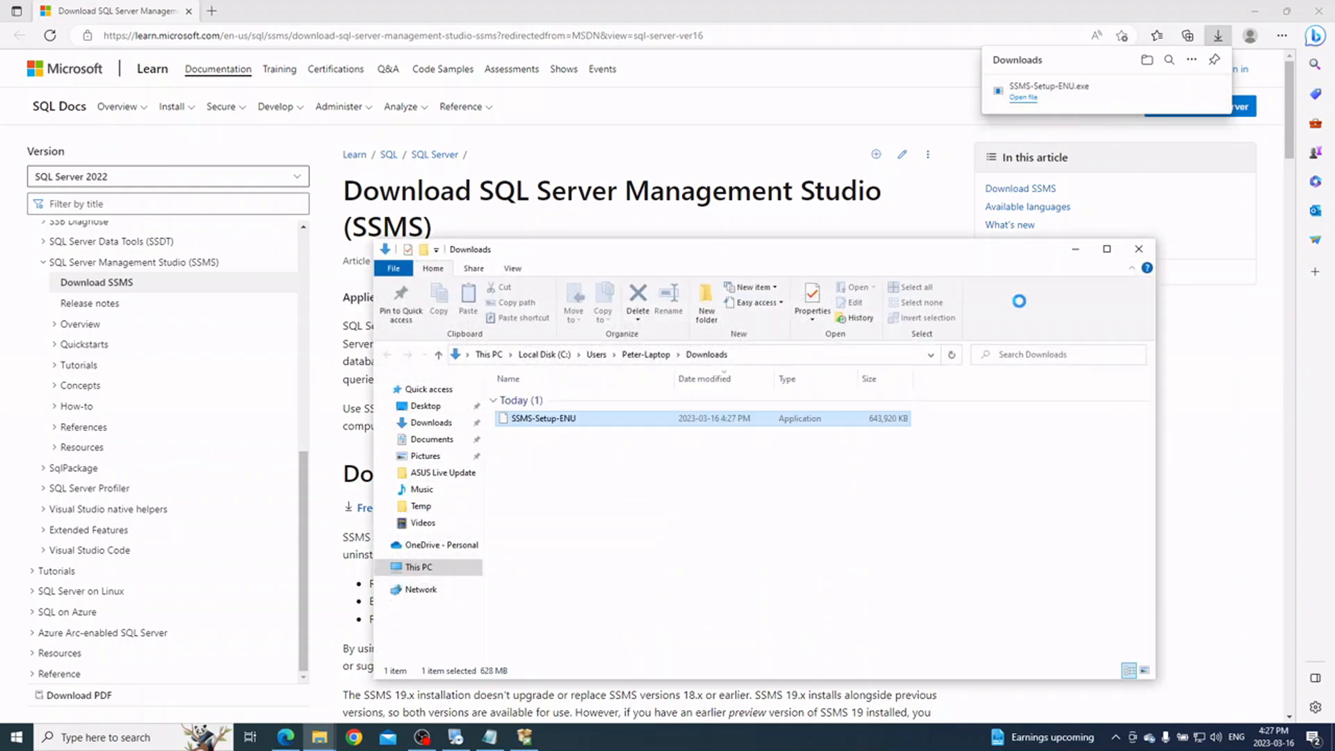
double_click(549, 419)
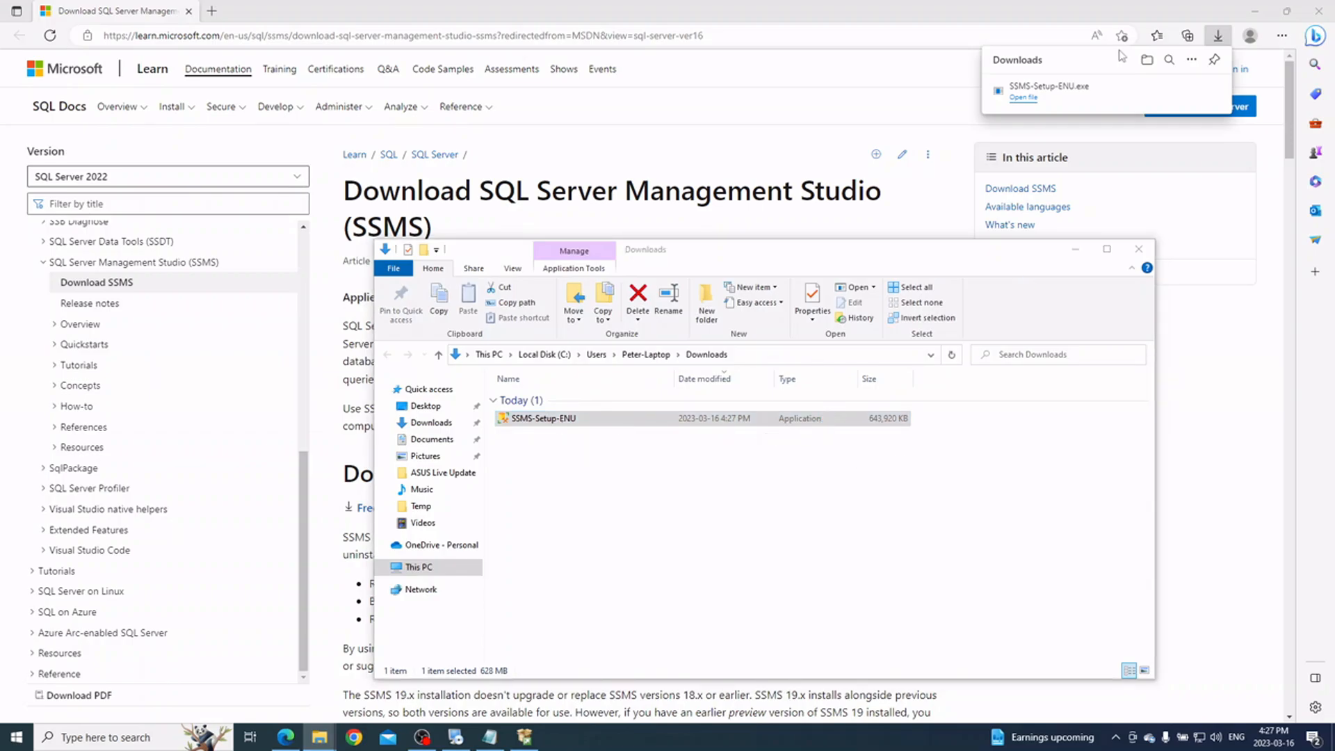
left_click(1079, 202)
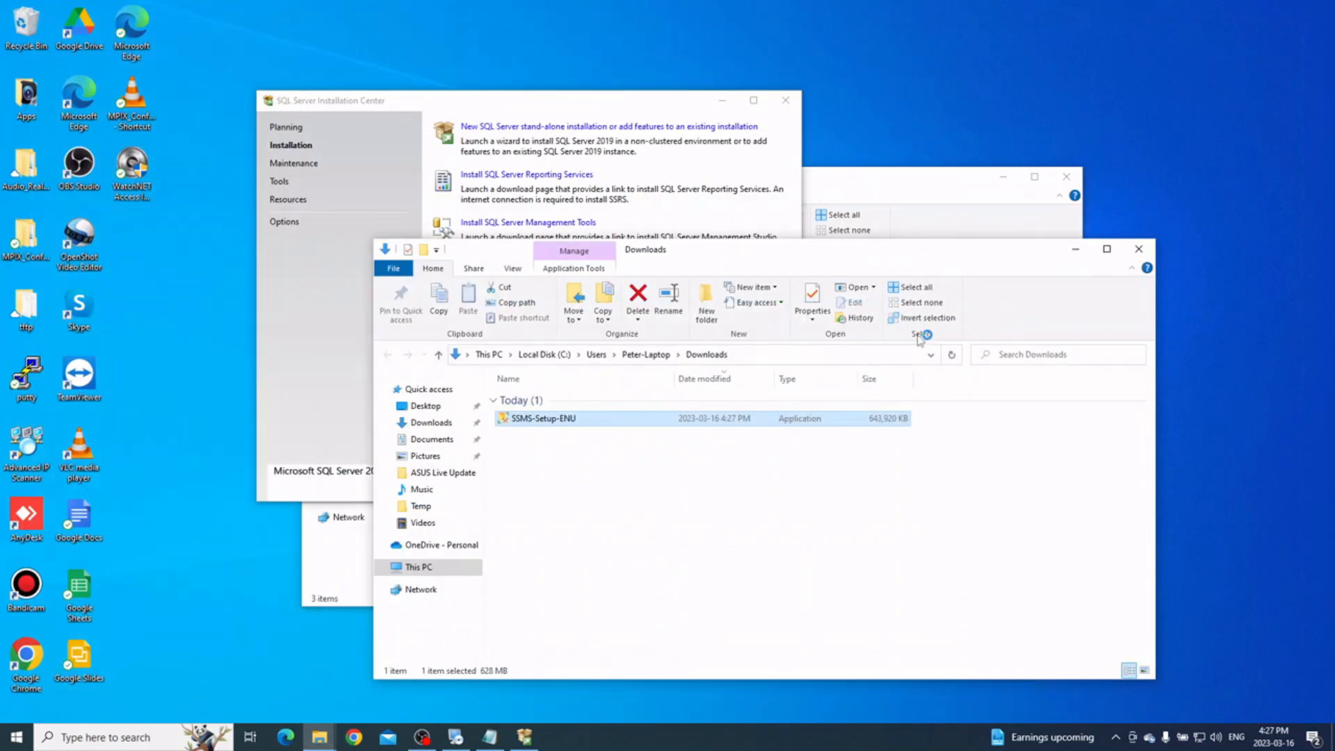
double_click(710, 420)
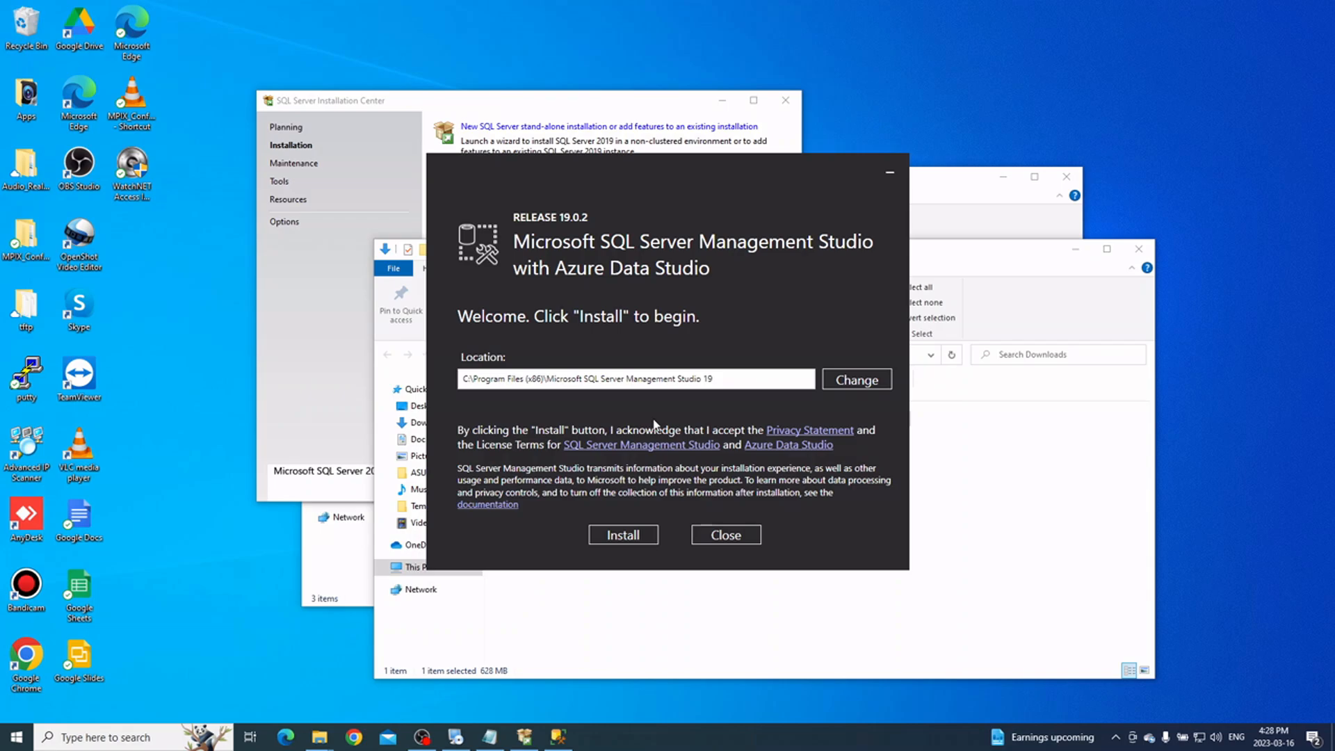
left_click(634, 536)
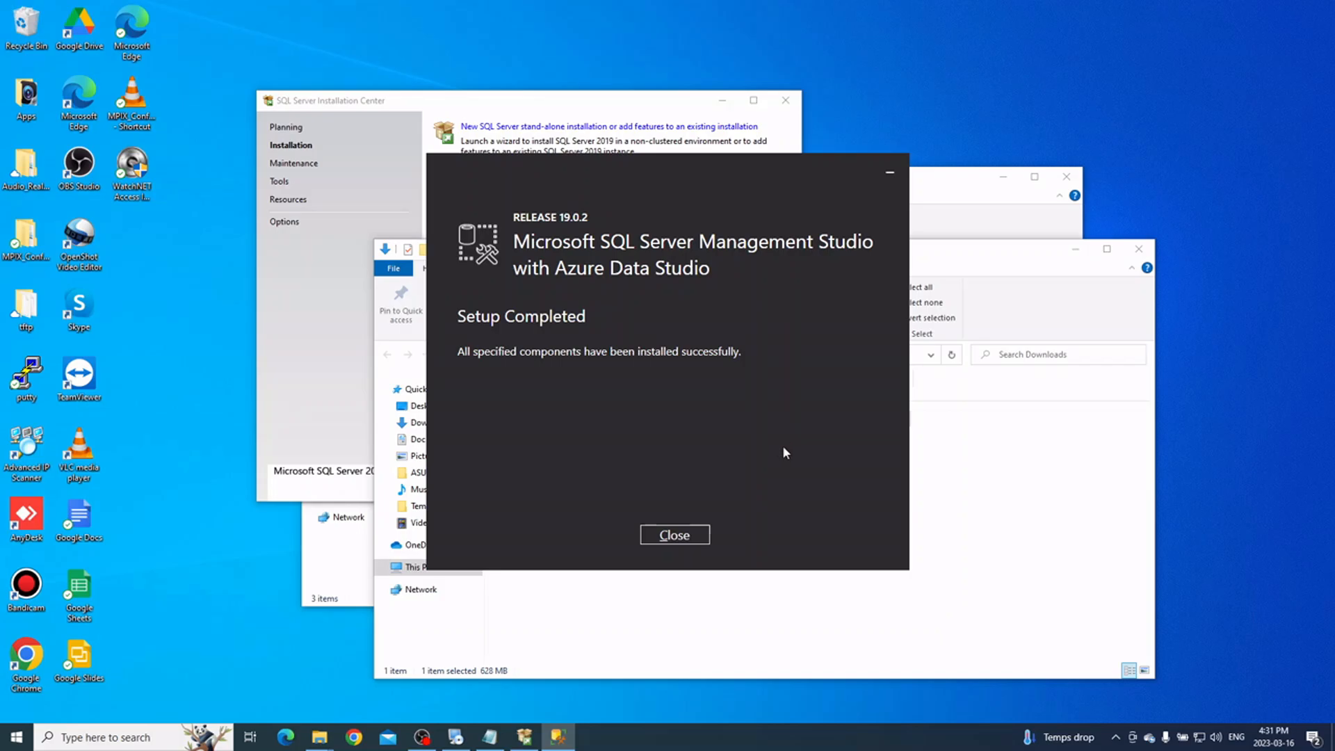
left_click(673, 536)
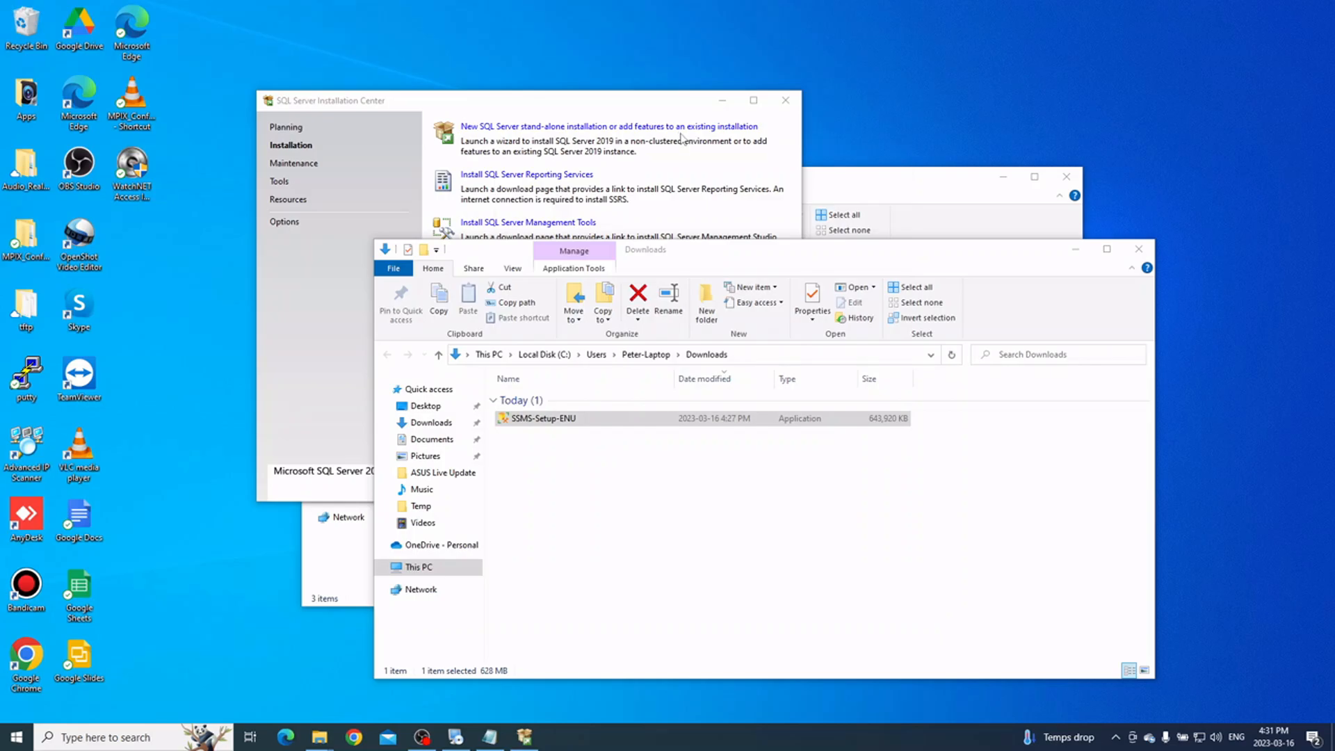
Close the SQL Server Installation Center and install WinPcap 4.1.3, accepting its license and keeping automatic driver start at boot.
left_click(660, 117)
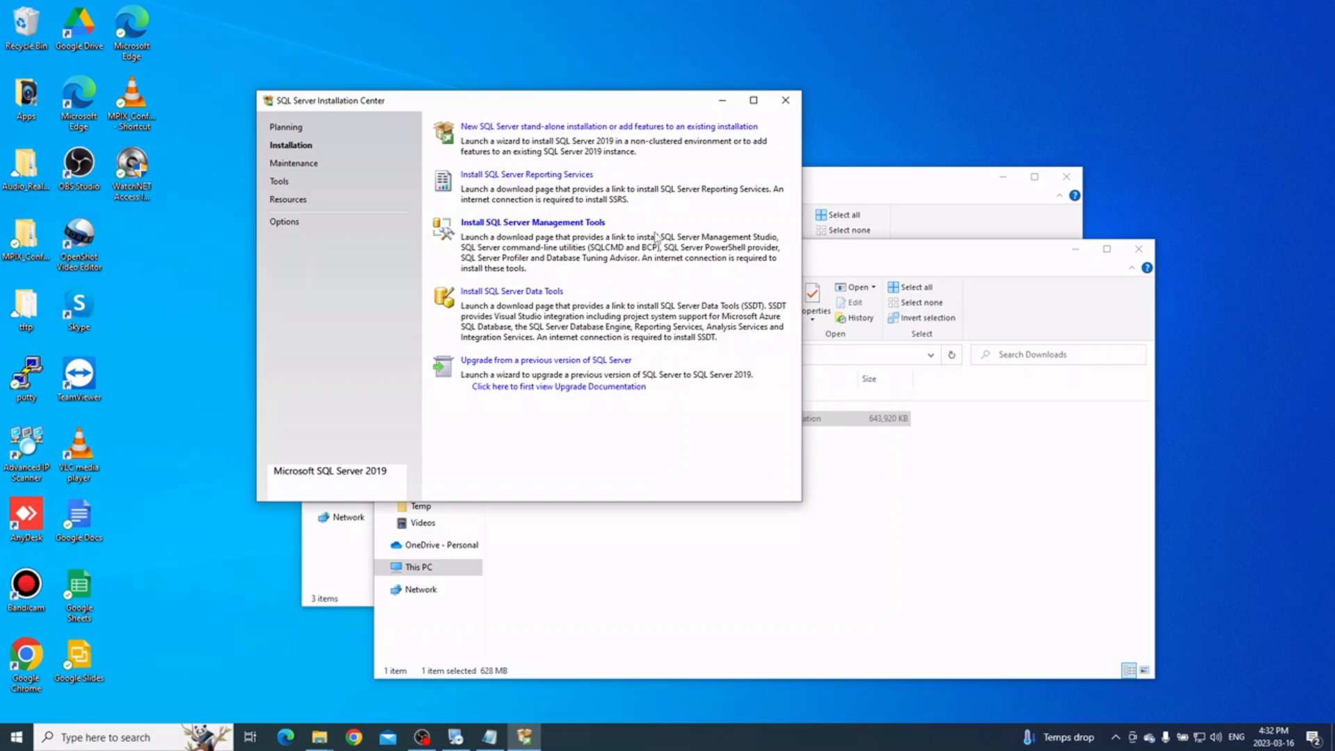
left_click(785, 101)
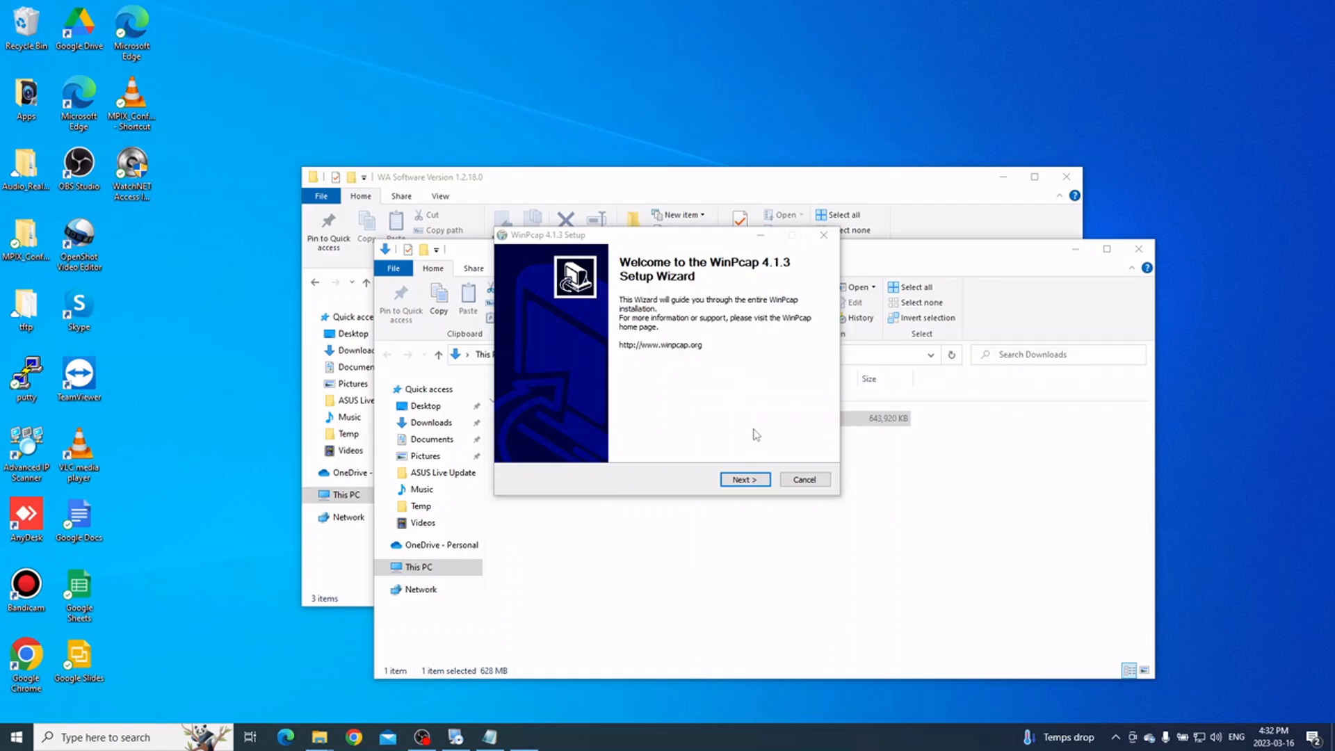
left_click(756, 480)
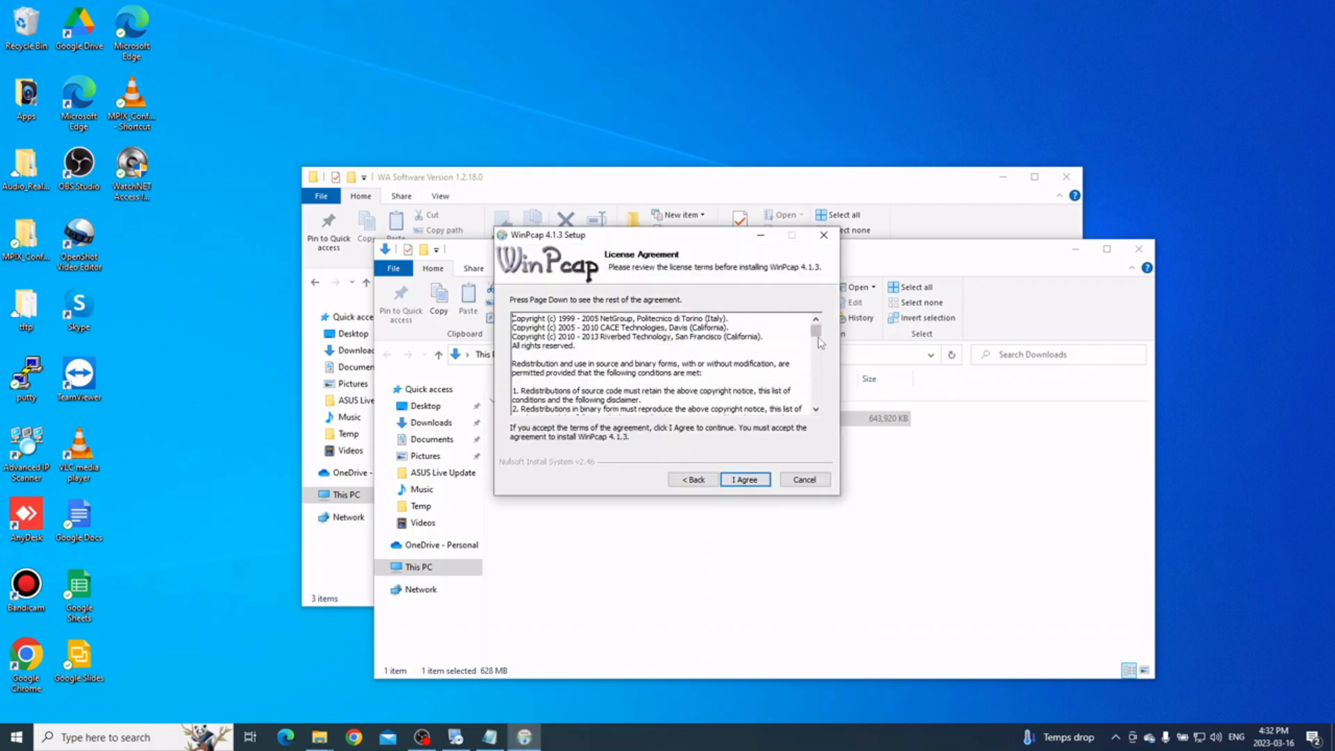
left_click_drag(817, 334, 818, 430)
left_click(741, 479)
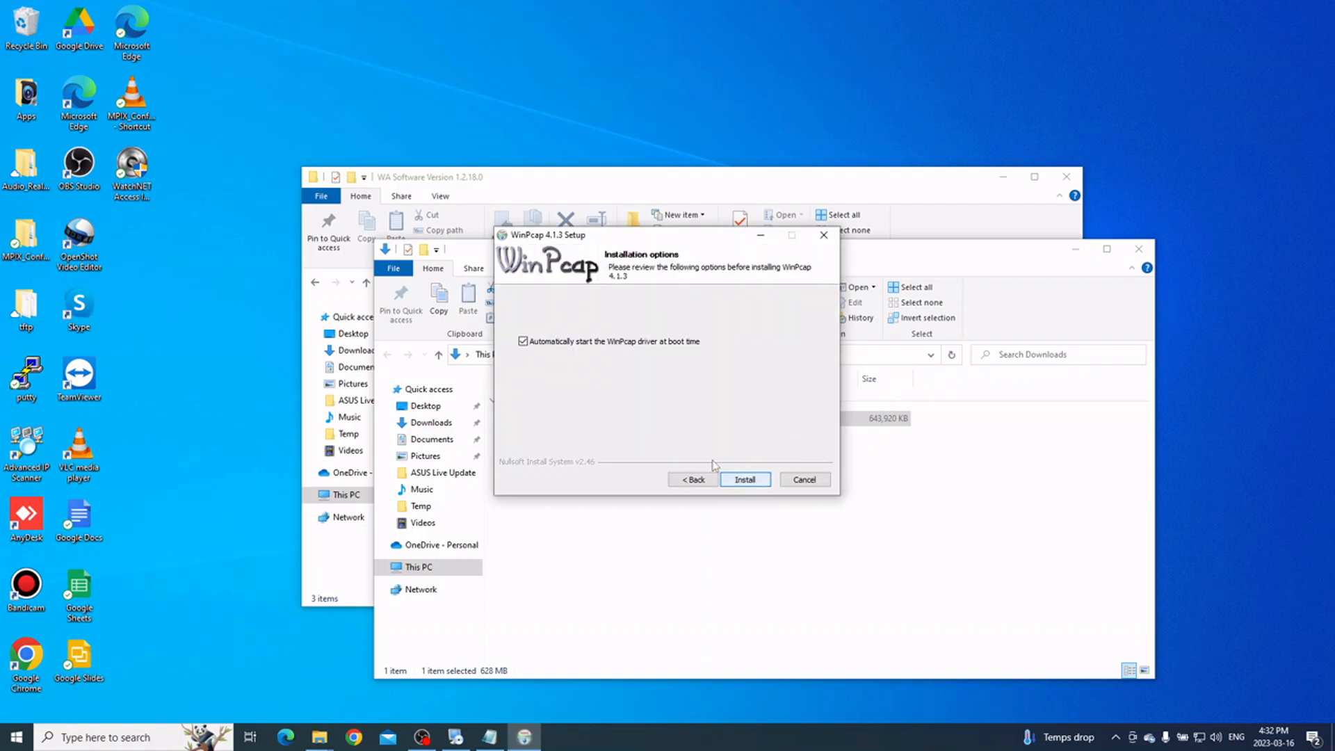
left_click(731, 475)
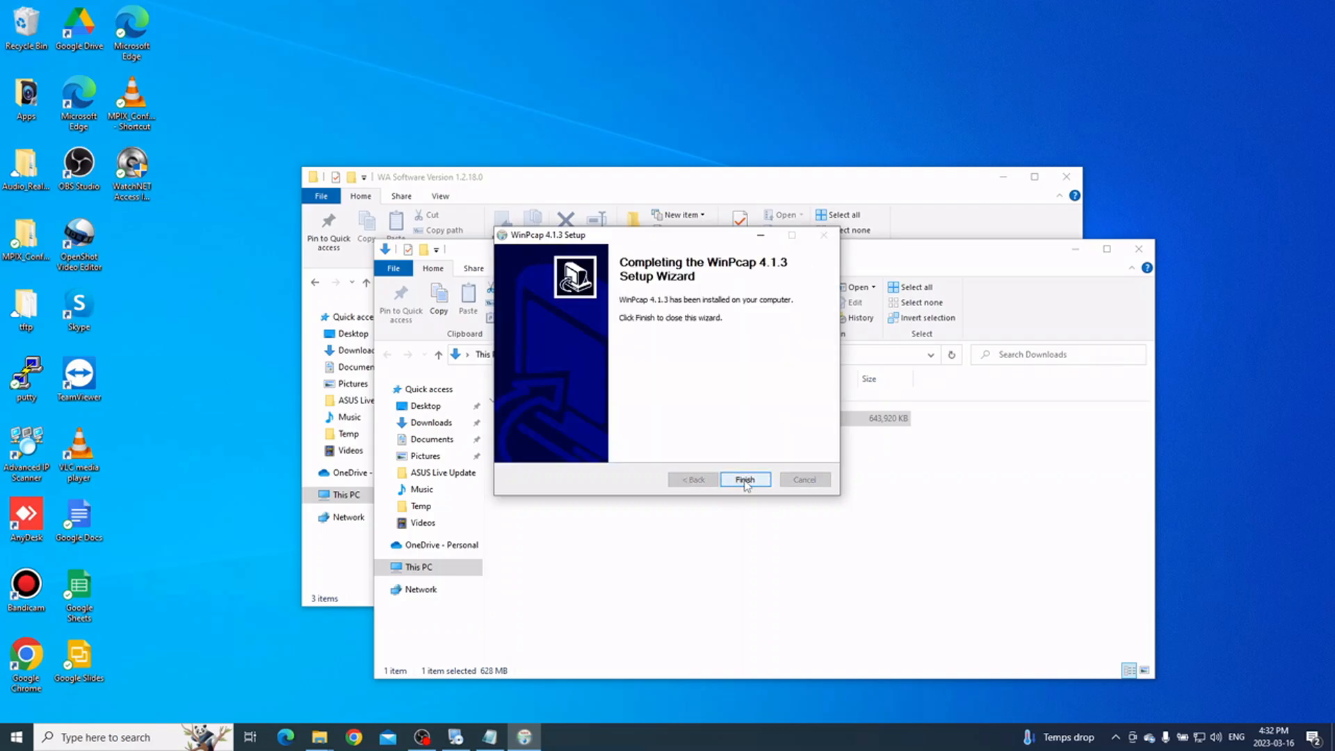
left_click(745, 480)
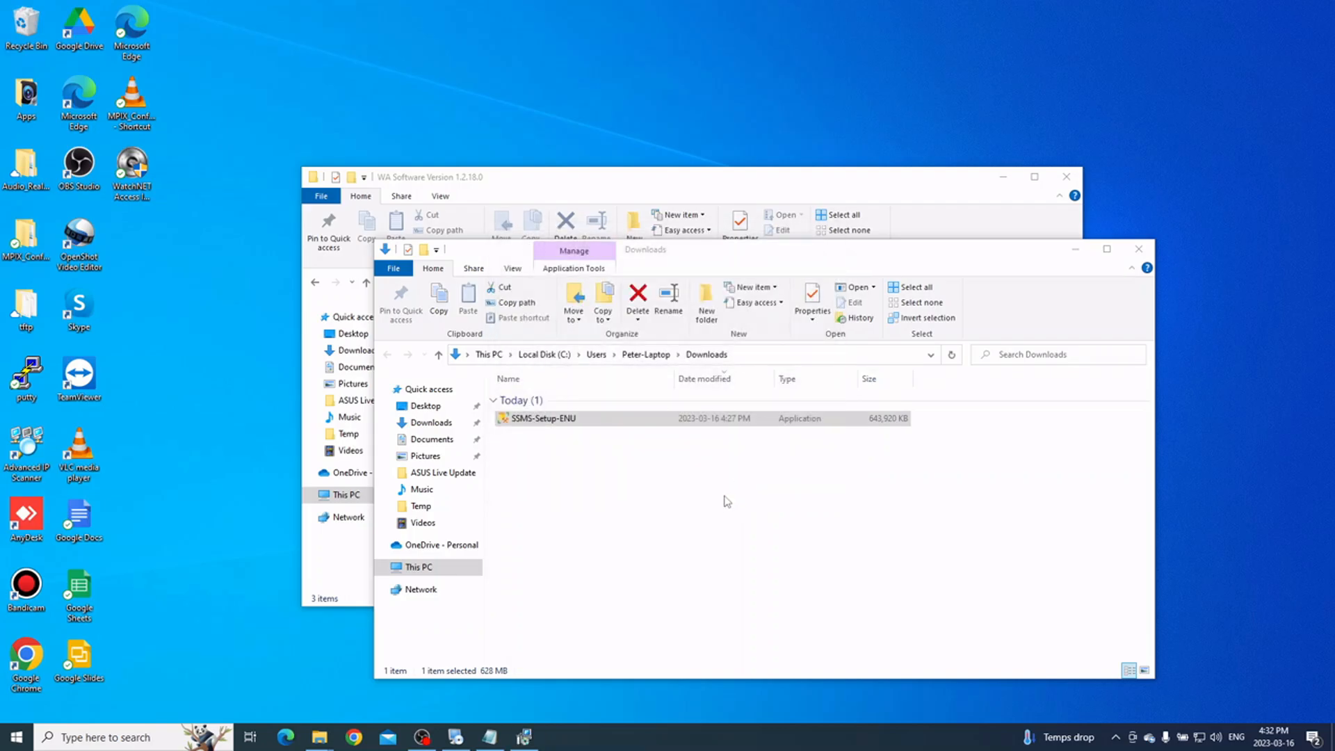
Install Microsoft Visual C++ 2012 Redistributable (x86) 11.0.61030, agreeing to its license terms, and close its installer.
left_click(524, 738)
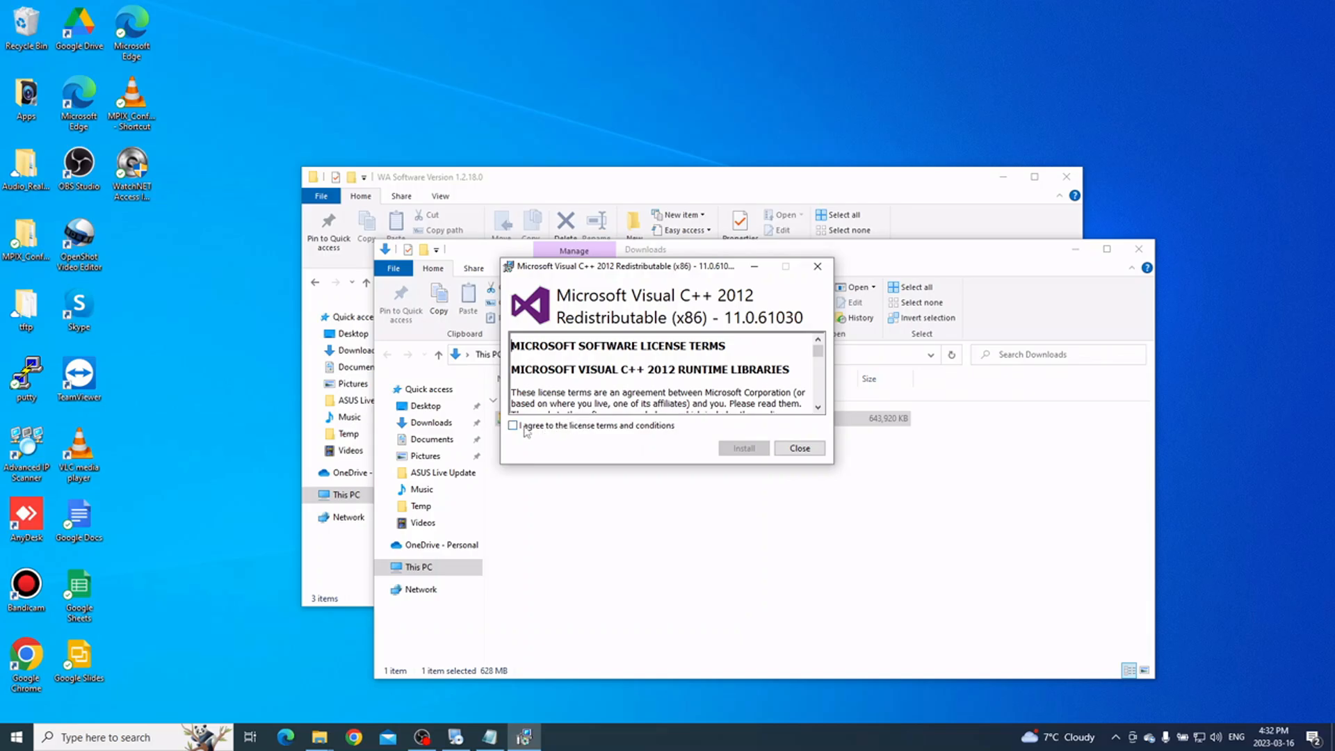
left_click(547, 430)
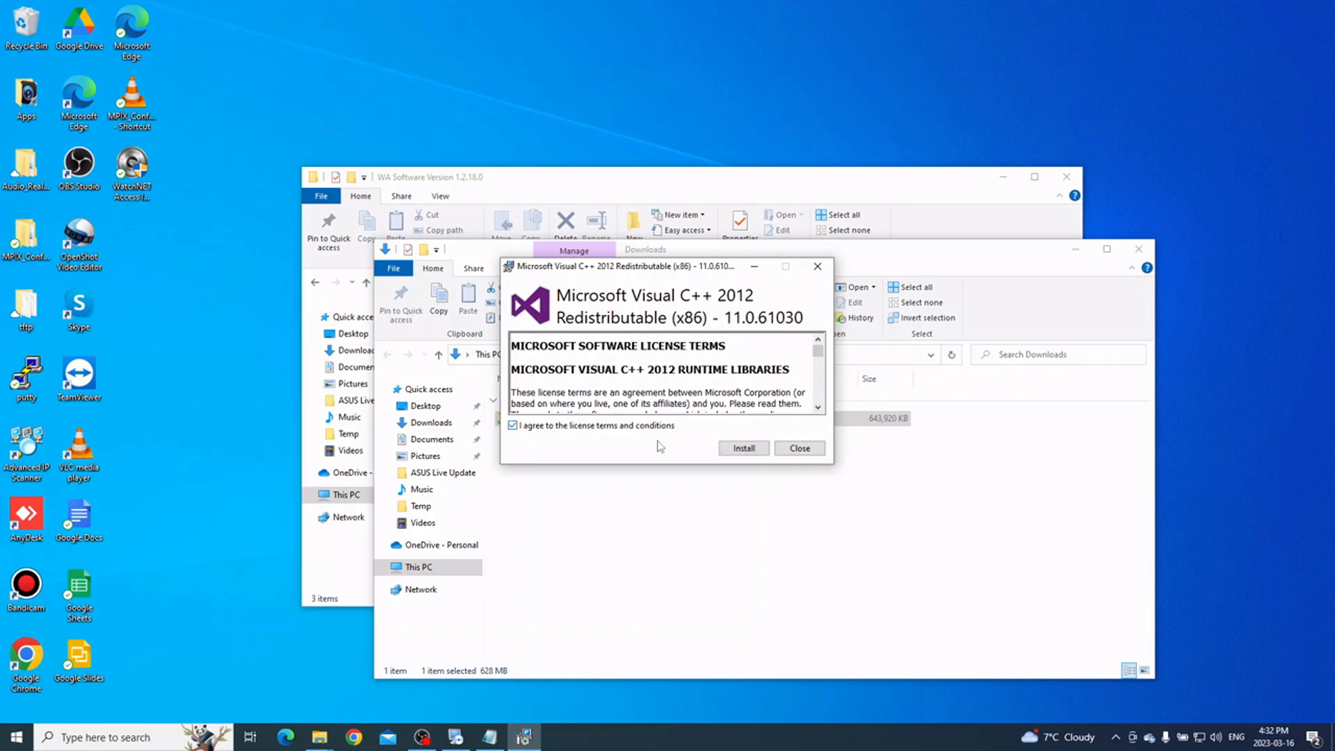
left_click(743, 452)
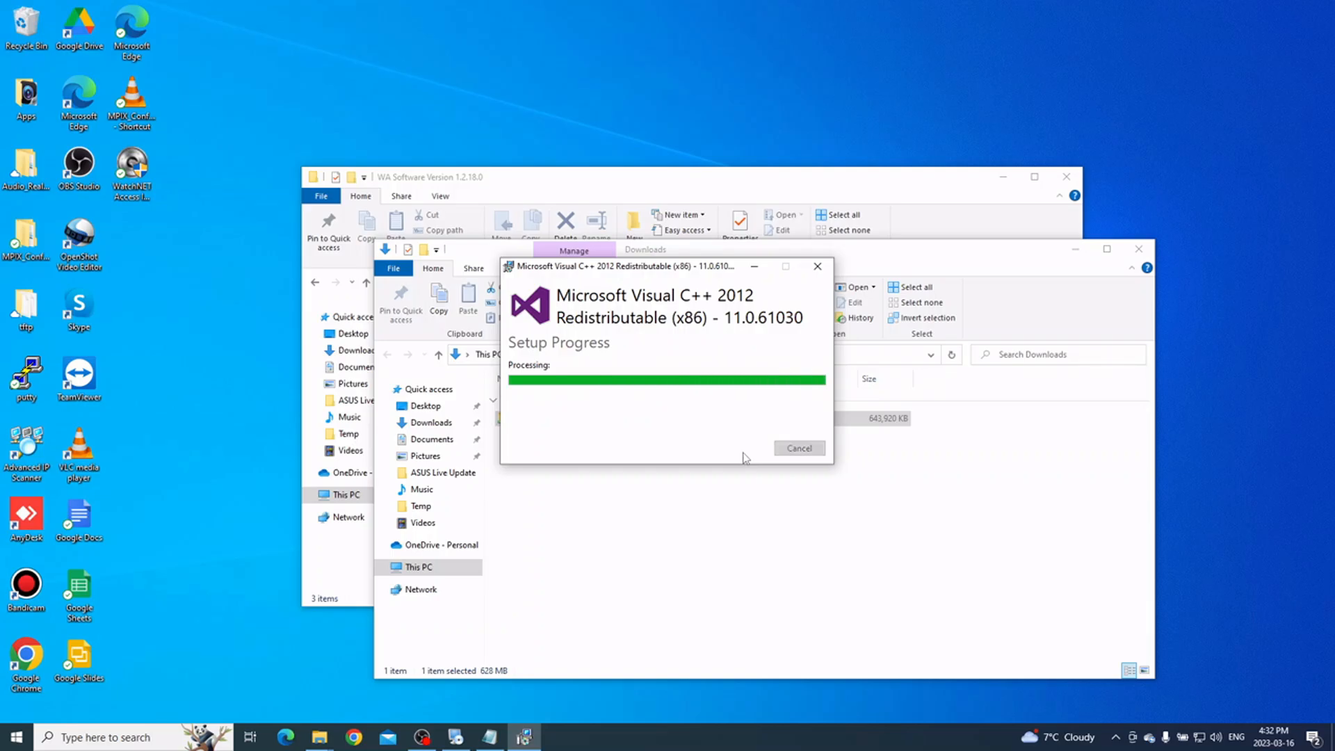
left_click(799, 450)
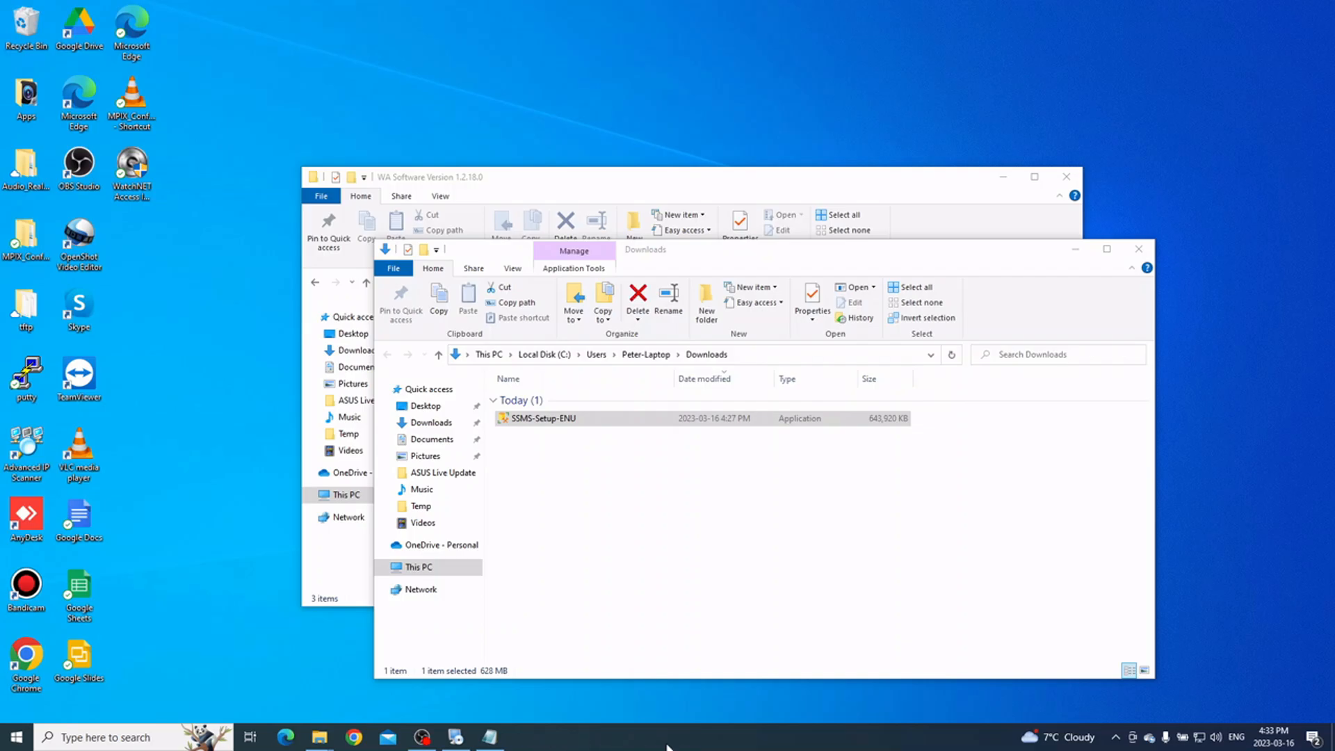
Finish the WatchNET Access Integrated Security Systems setup and clear the open folder windows from the desktop.
left_click(1075, 249)
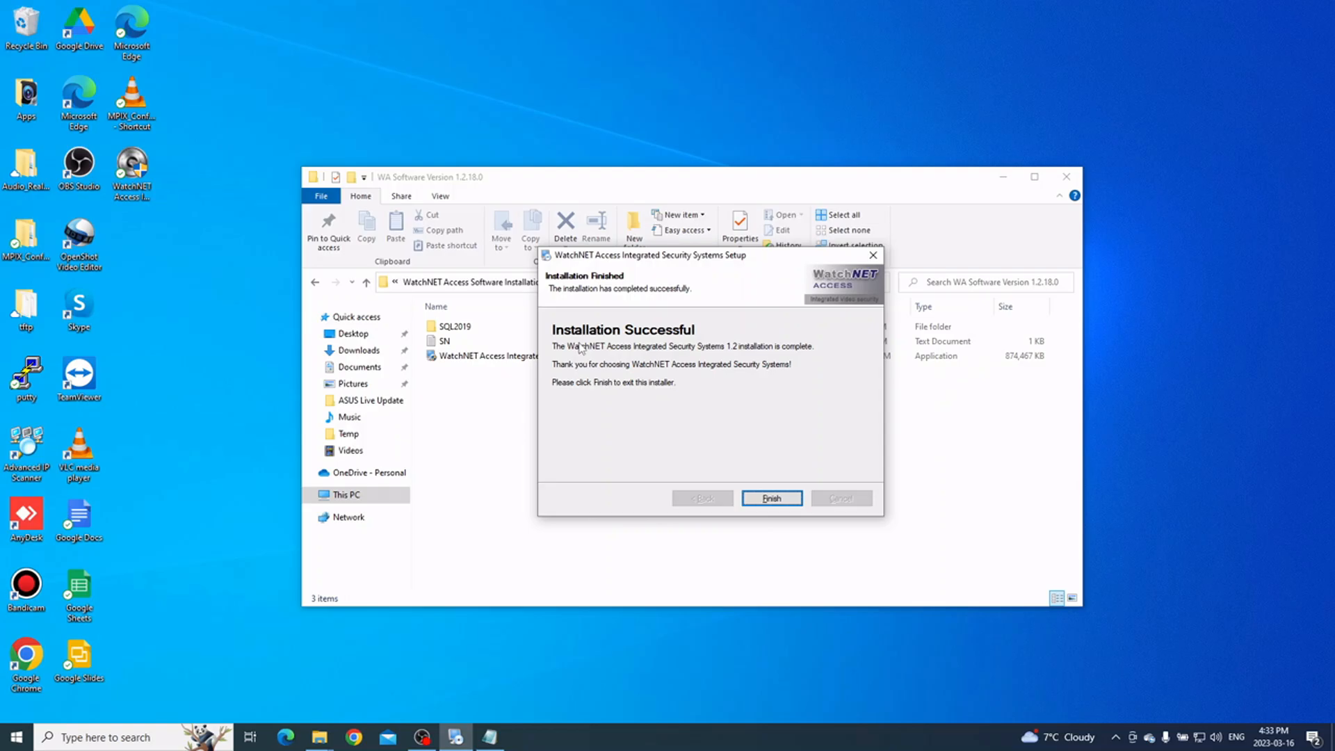
left_click(772, 498)
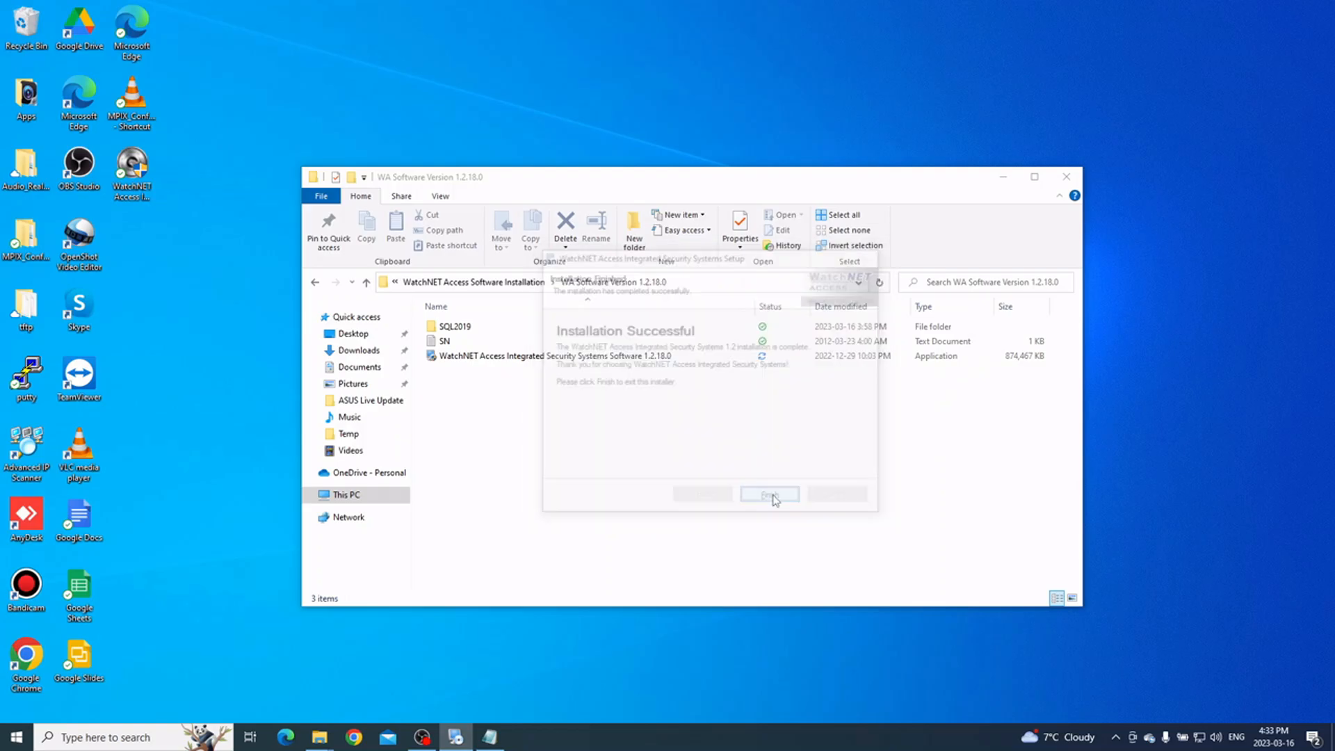
left_click(1067, 177)
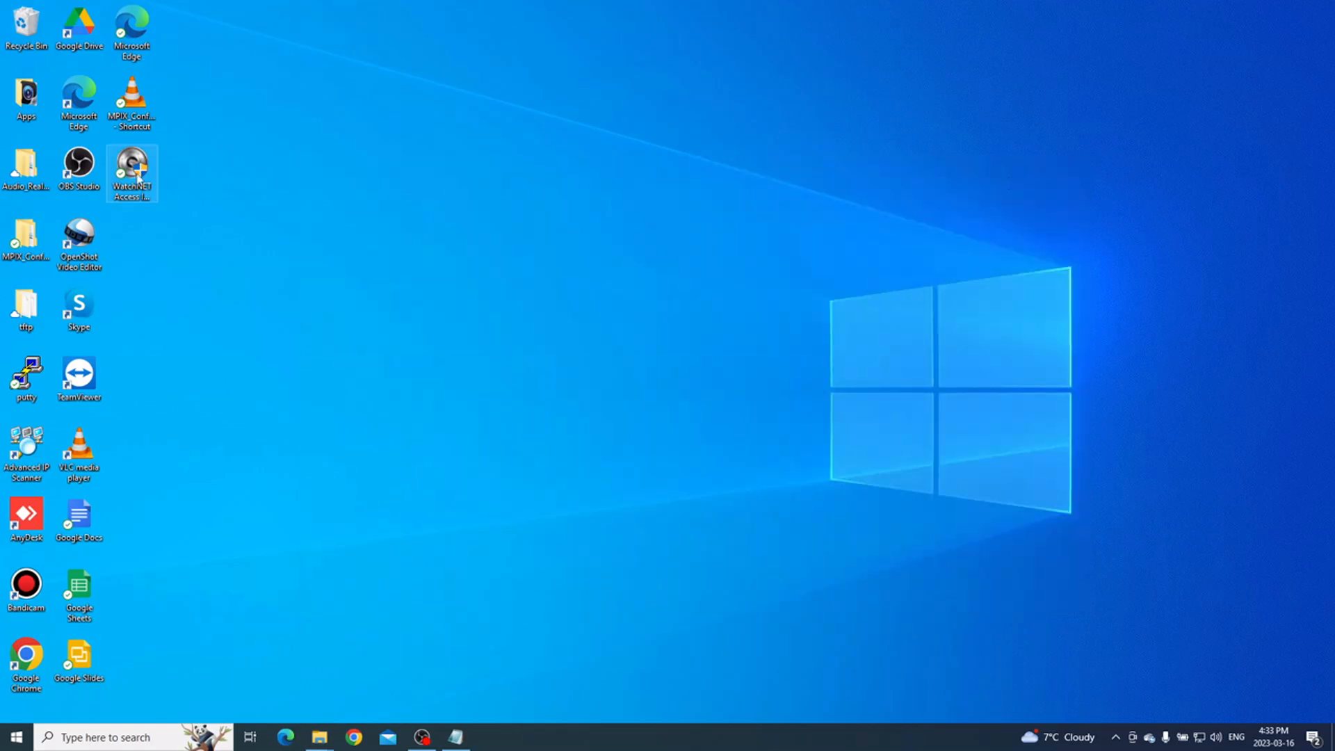
Launch WatchNET Access, retry the database link, and choose MS SQL with the SQL Server Native Client 11.0 provider.
left_click(138, 178)
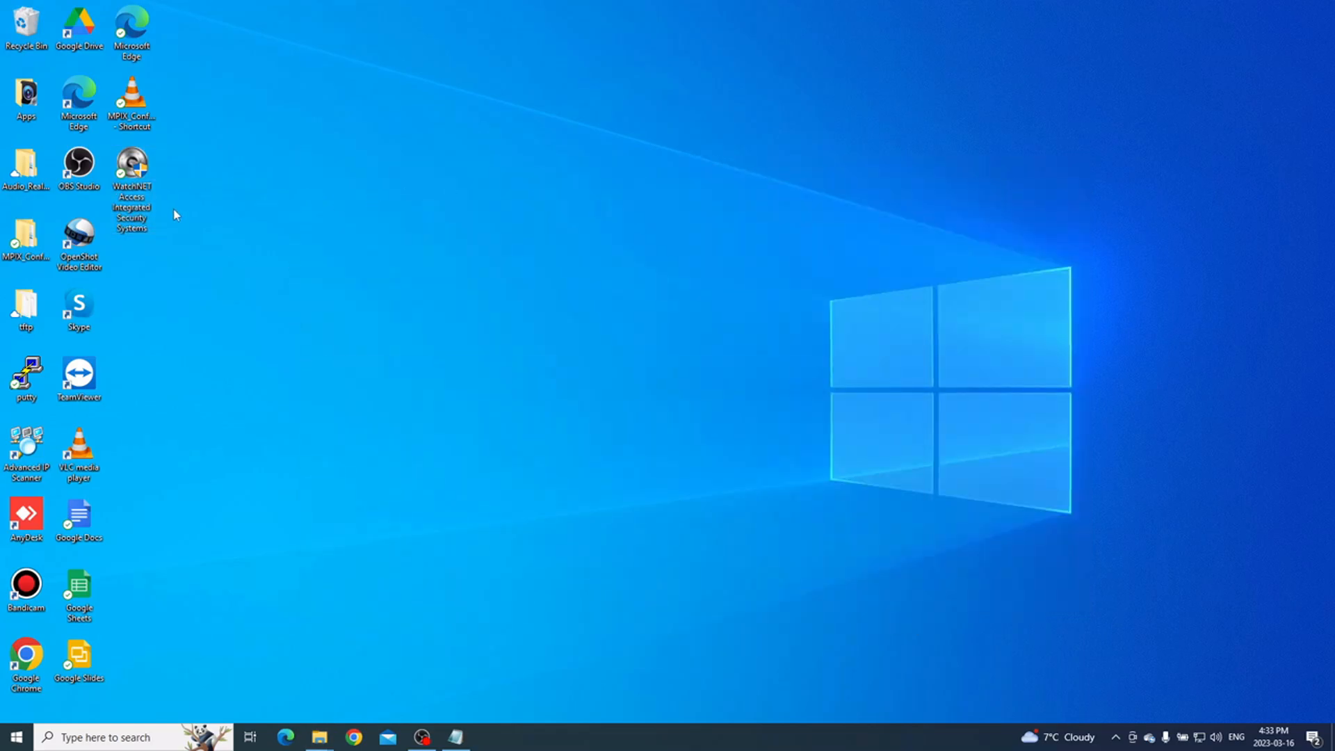
double_click(139, 185)
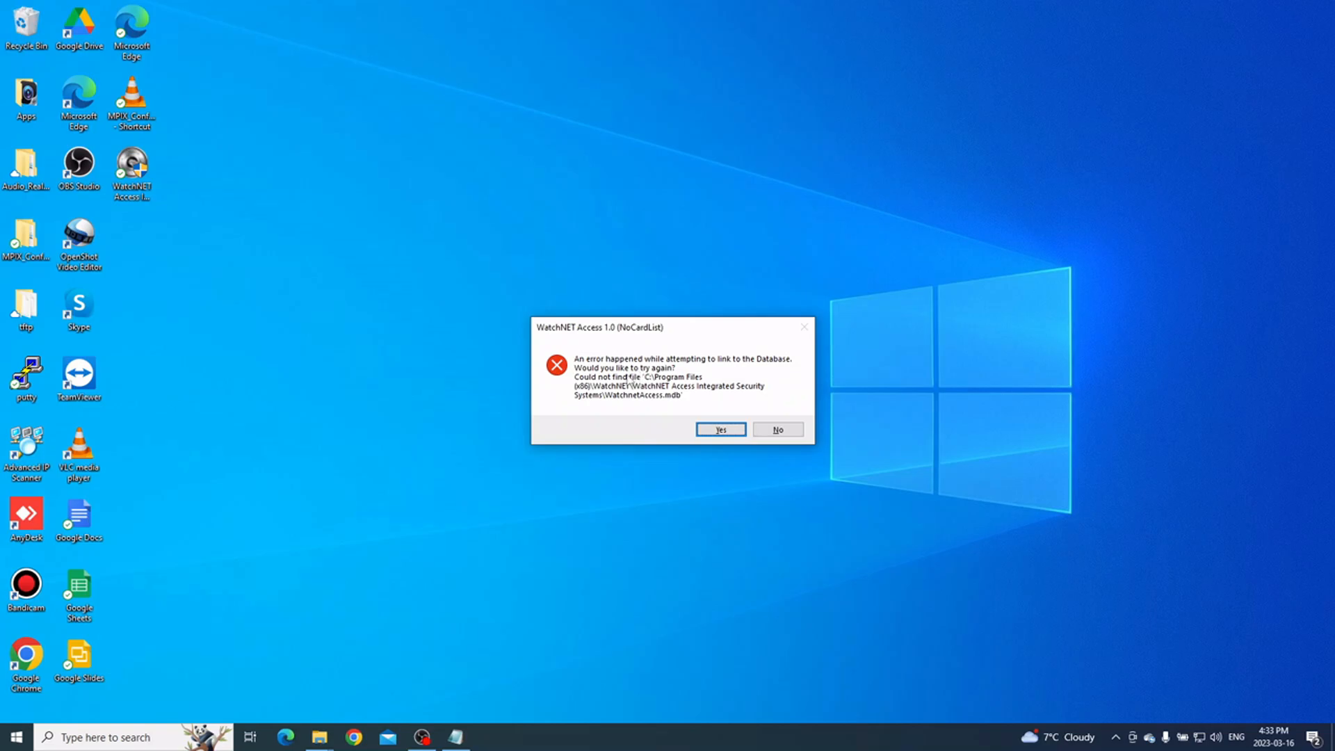
left_click(723, 430)
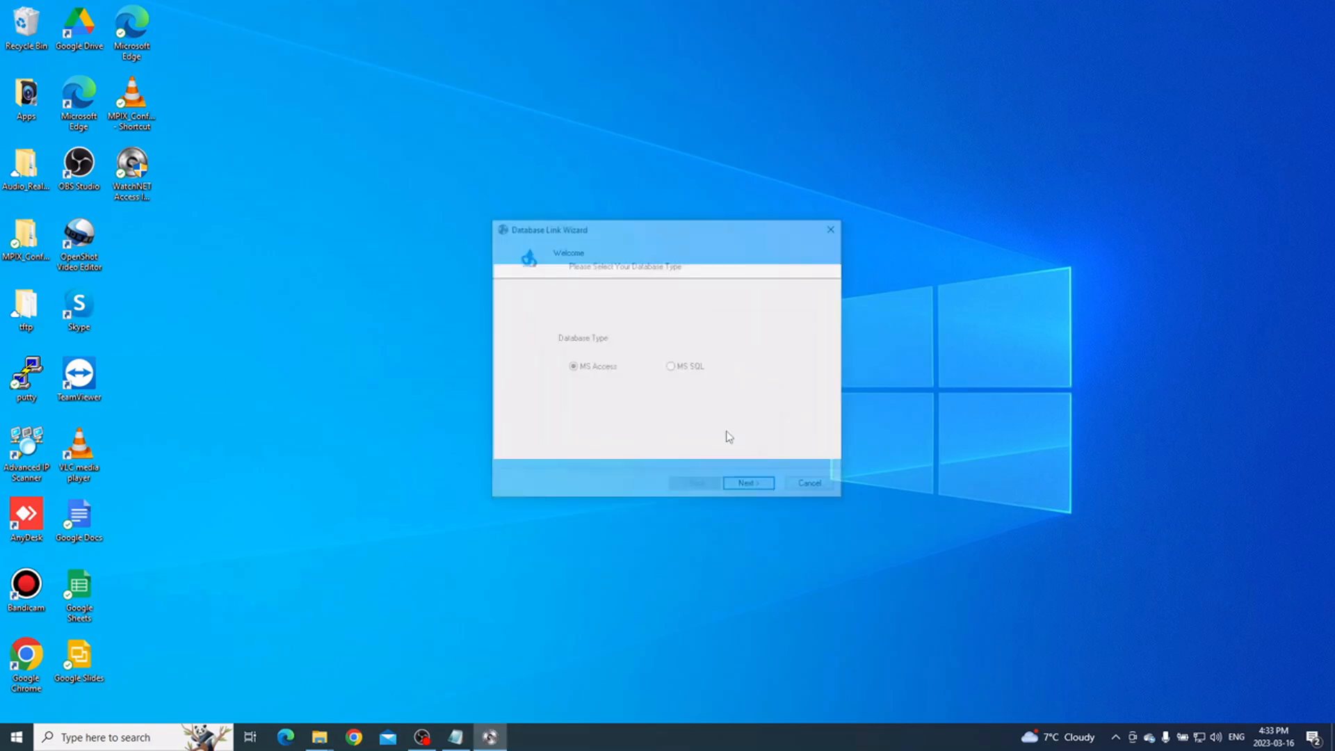
left_click(691, 369)
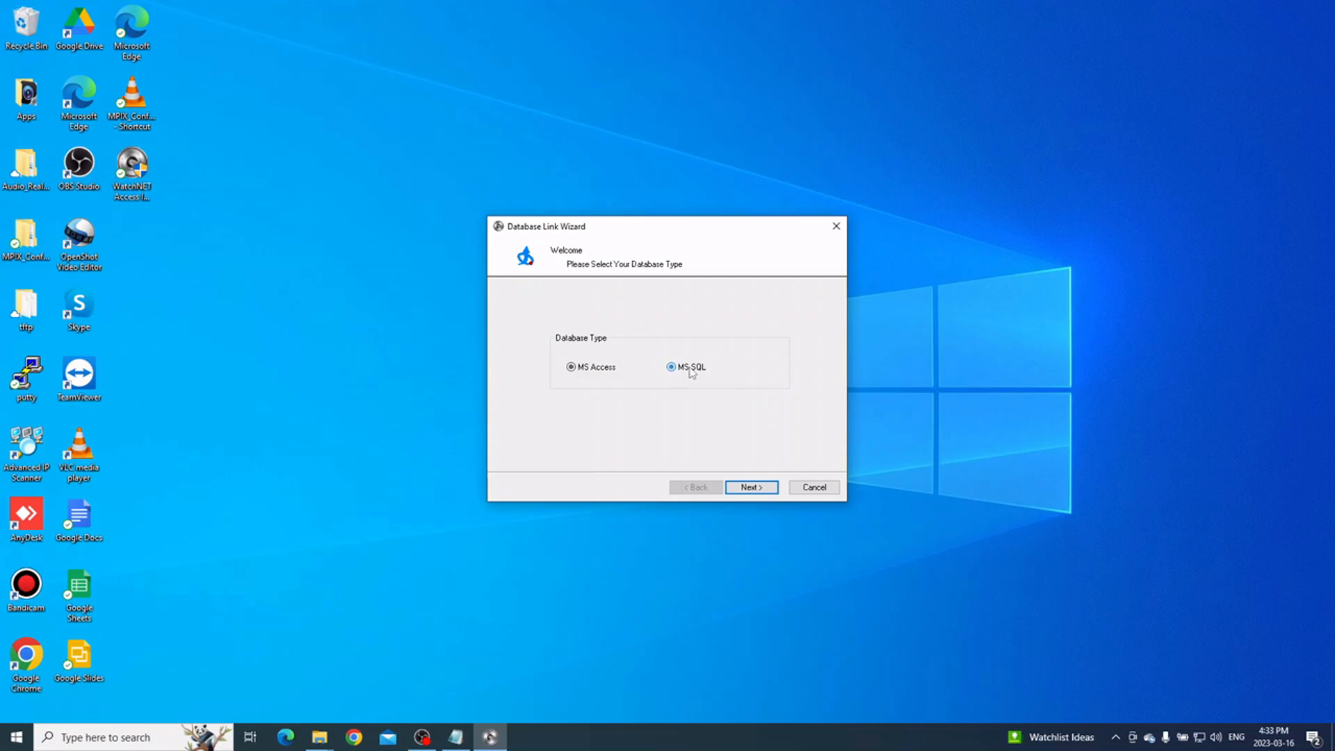
left_click(751, 488)
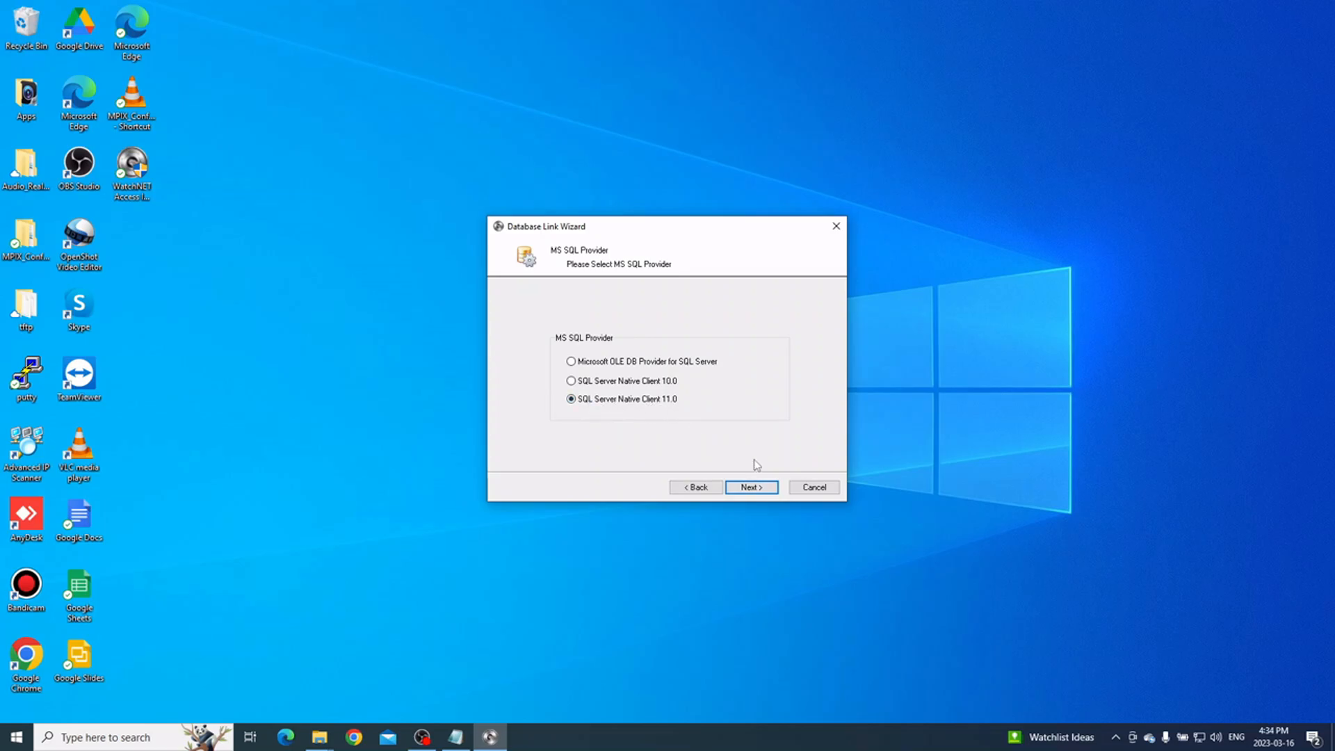
left_click(753, 489)
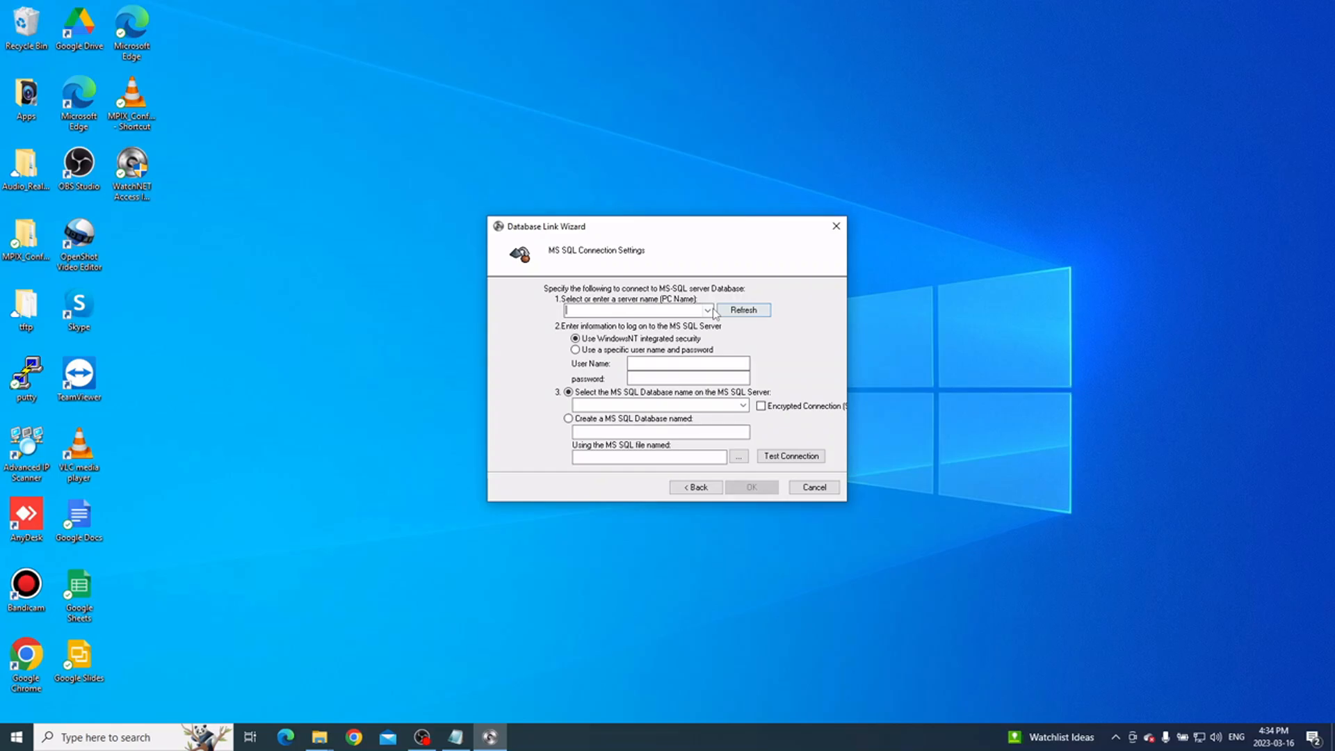
Check the available SQL server names and look up this computer's device name in the Windows About settings.
left_click(662, 311)
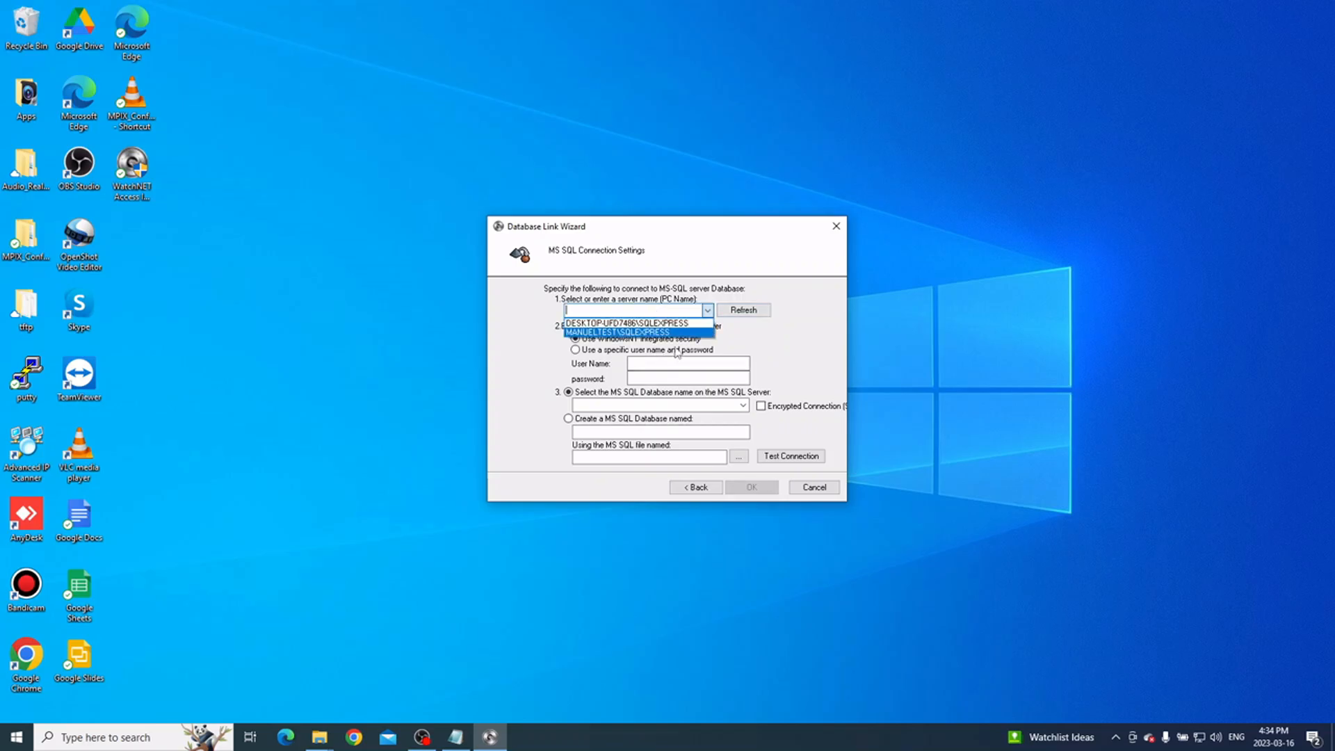
left_click(130, 740)
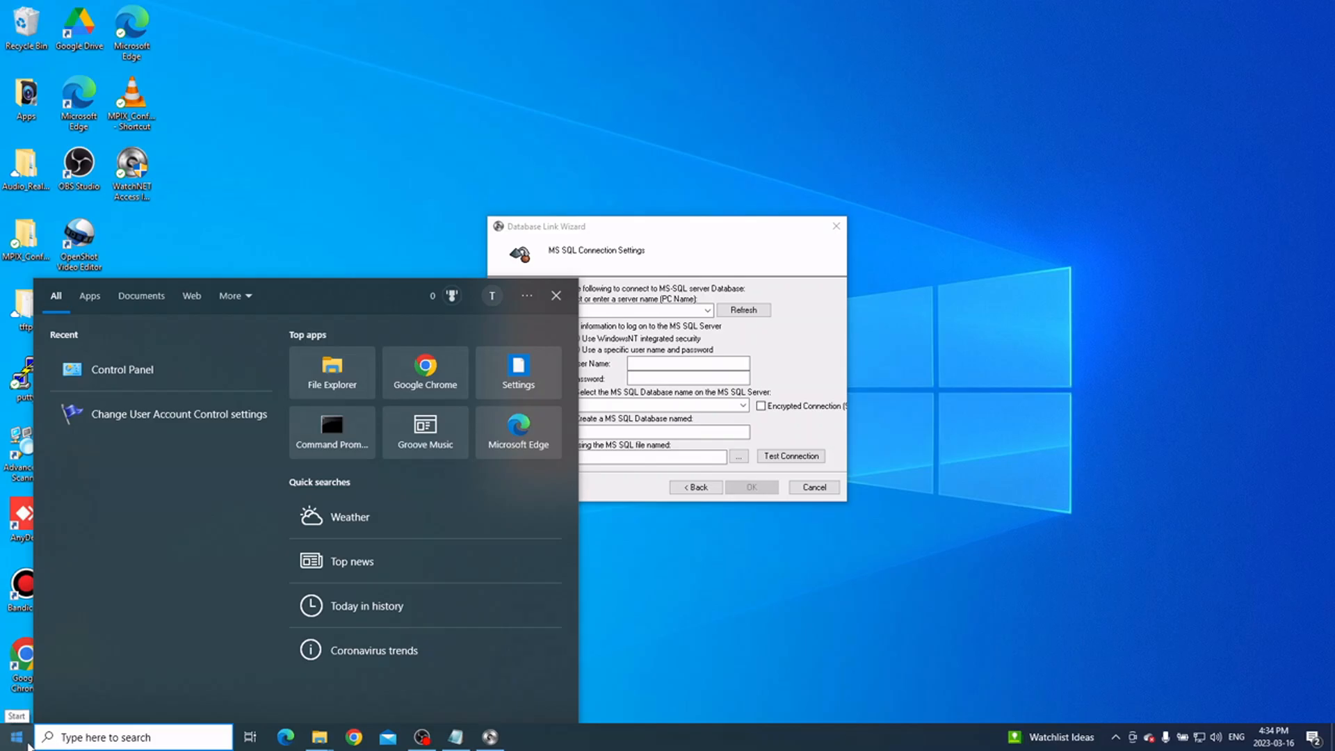
type("about")
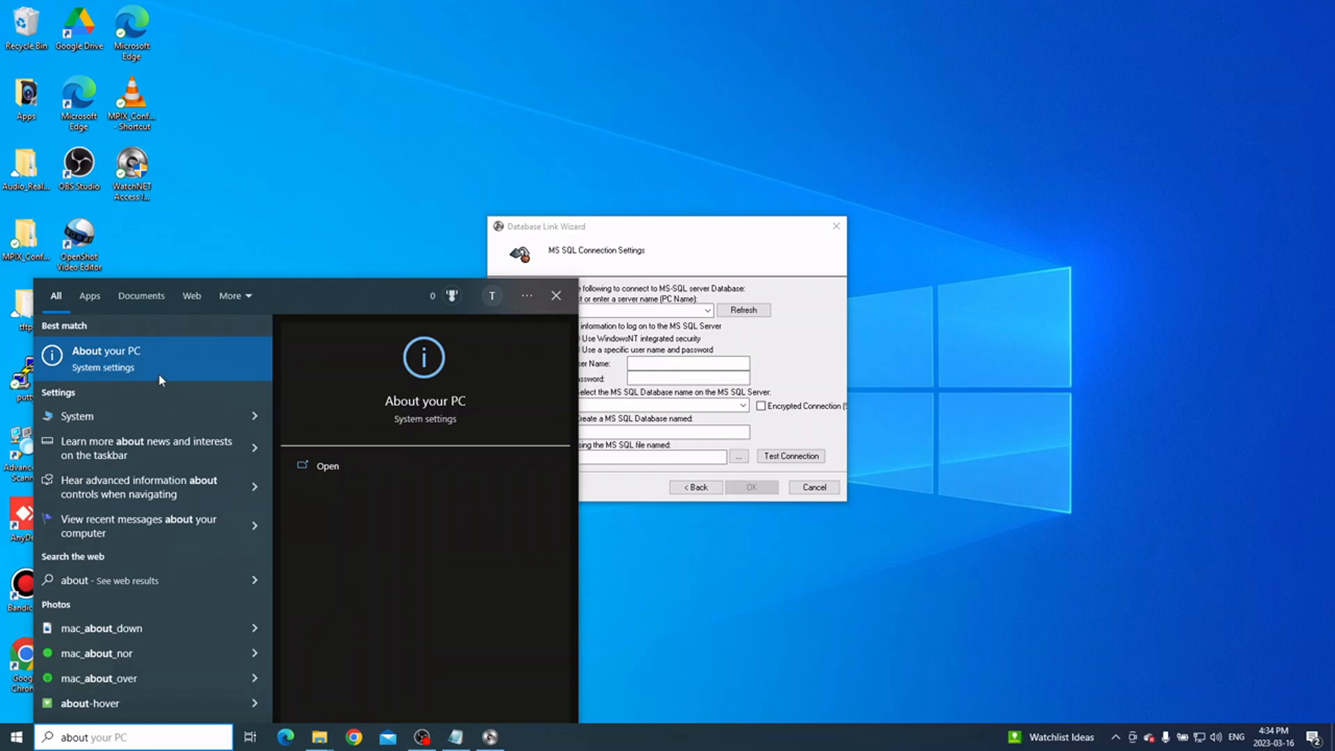
left_click(419, 413)
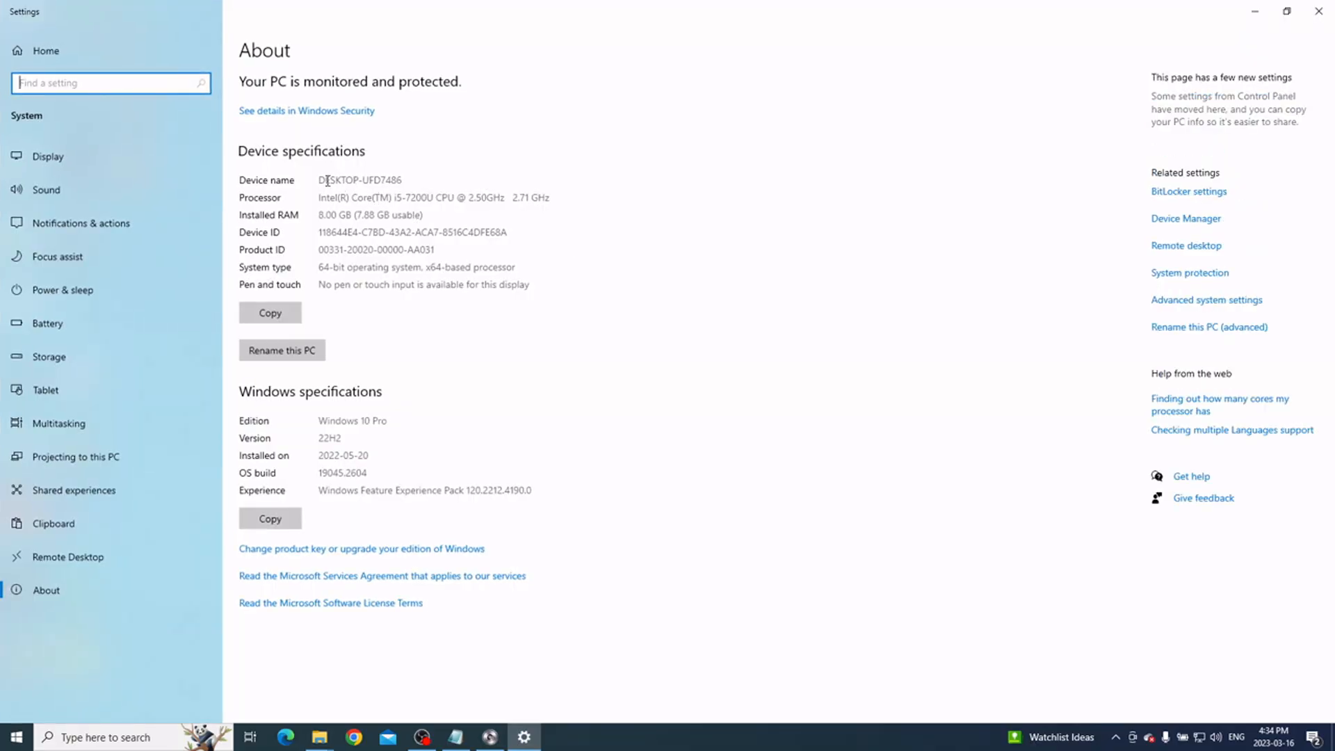
left_click_drag(326, 181, 441, 188)
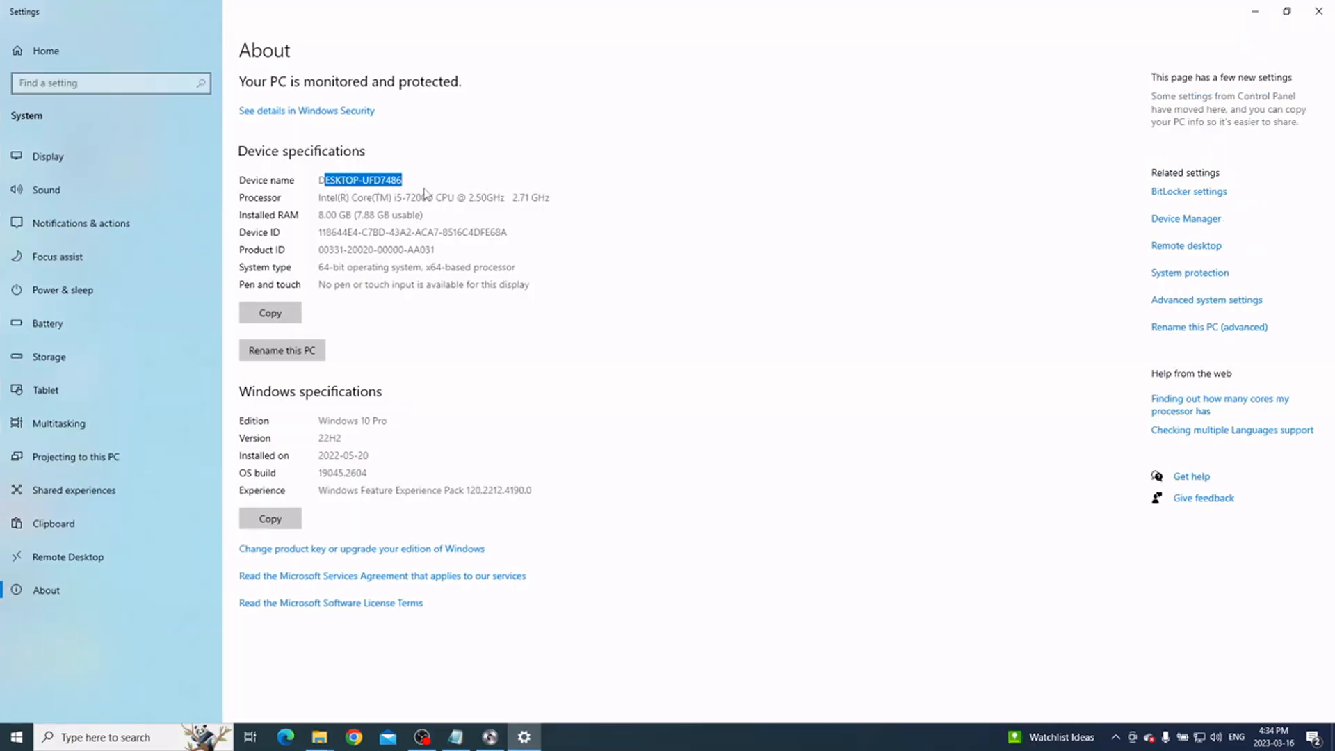
left_click(328, 181)
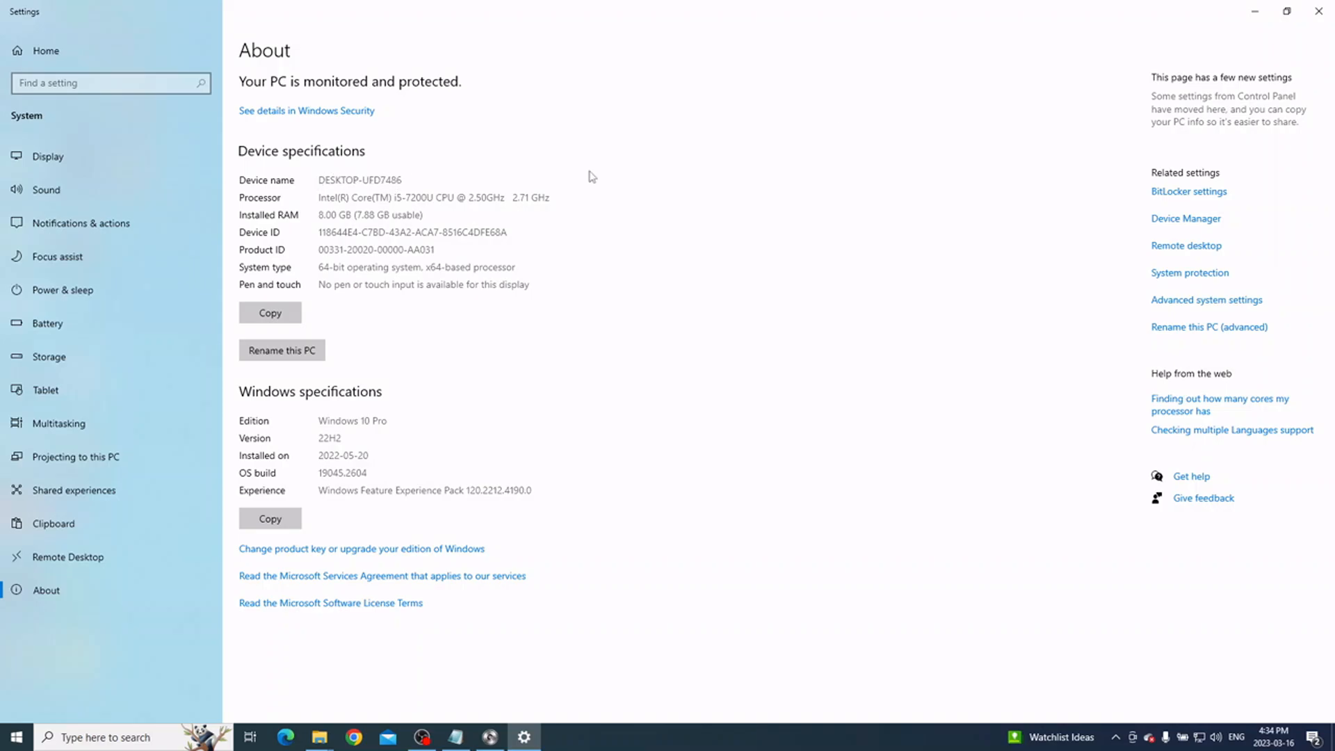
left_click(1319, 11)
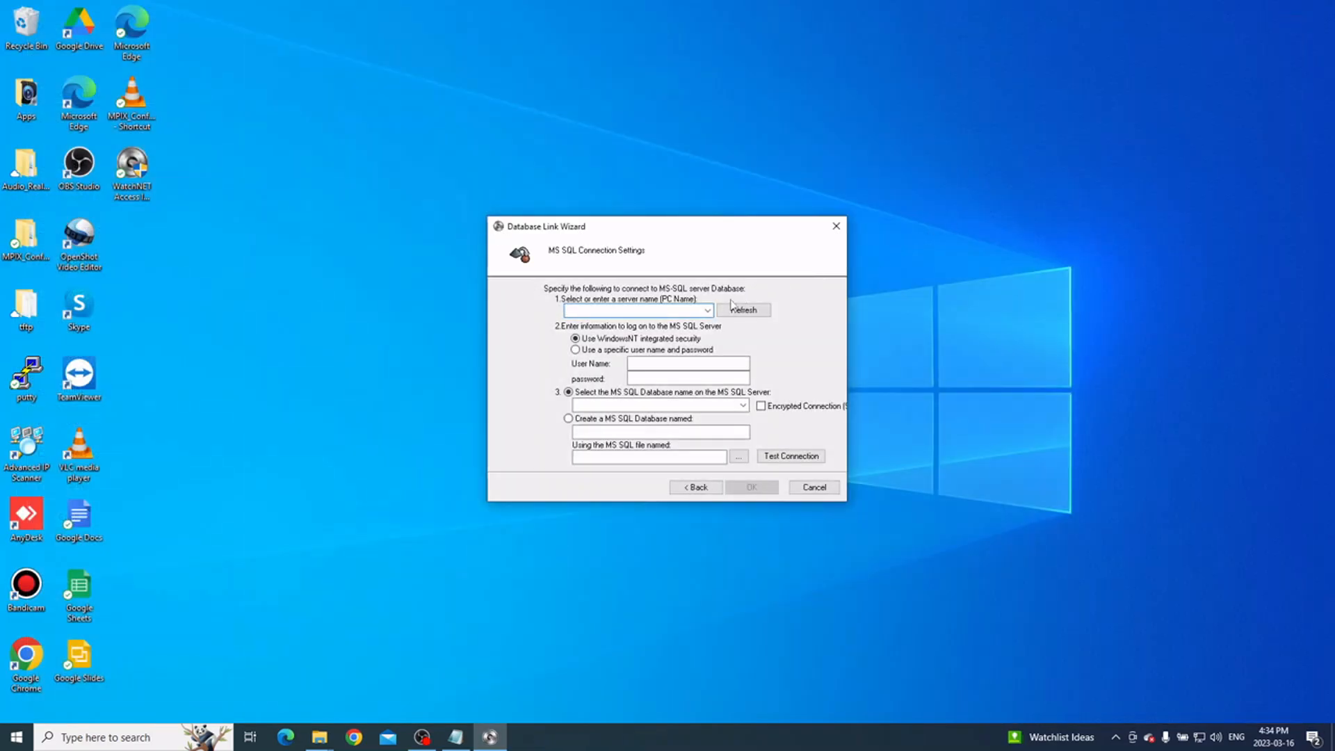
Set the server to DESKTOP-UFD7486\SQLEXPRESS and use specific credentials with user name sa and the SQL account password.
left_click(708, 310)
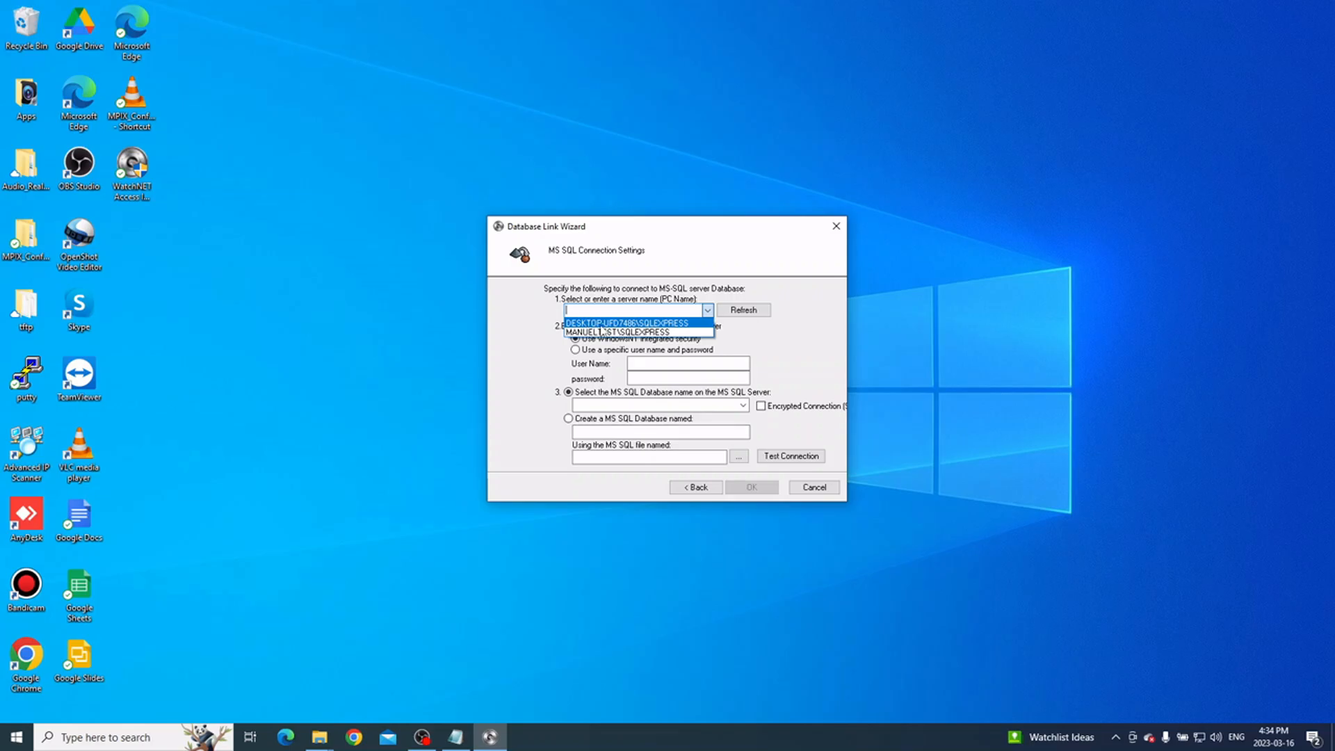
left_click(658, 324)
left_click(634, 350)
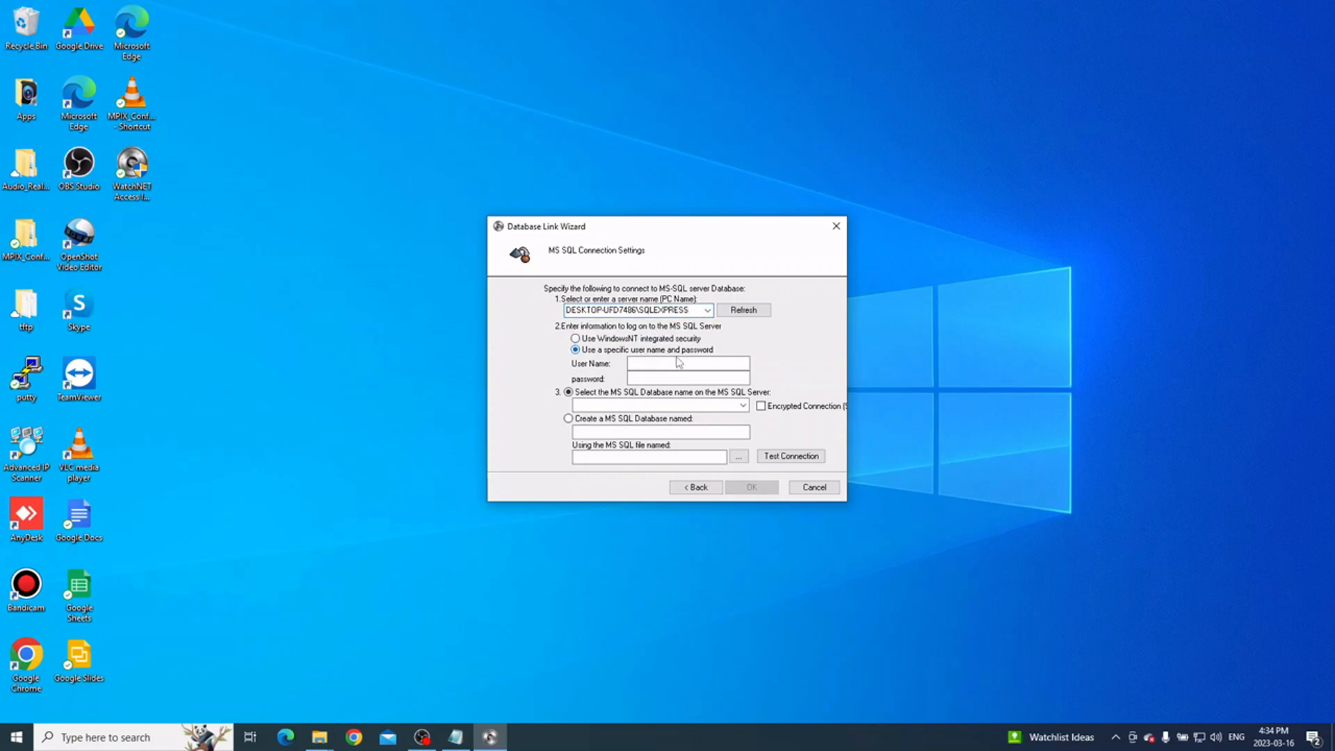
left_click(657, 363)
type("sa")
key("Tab")
type("********")
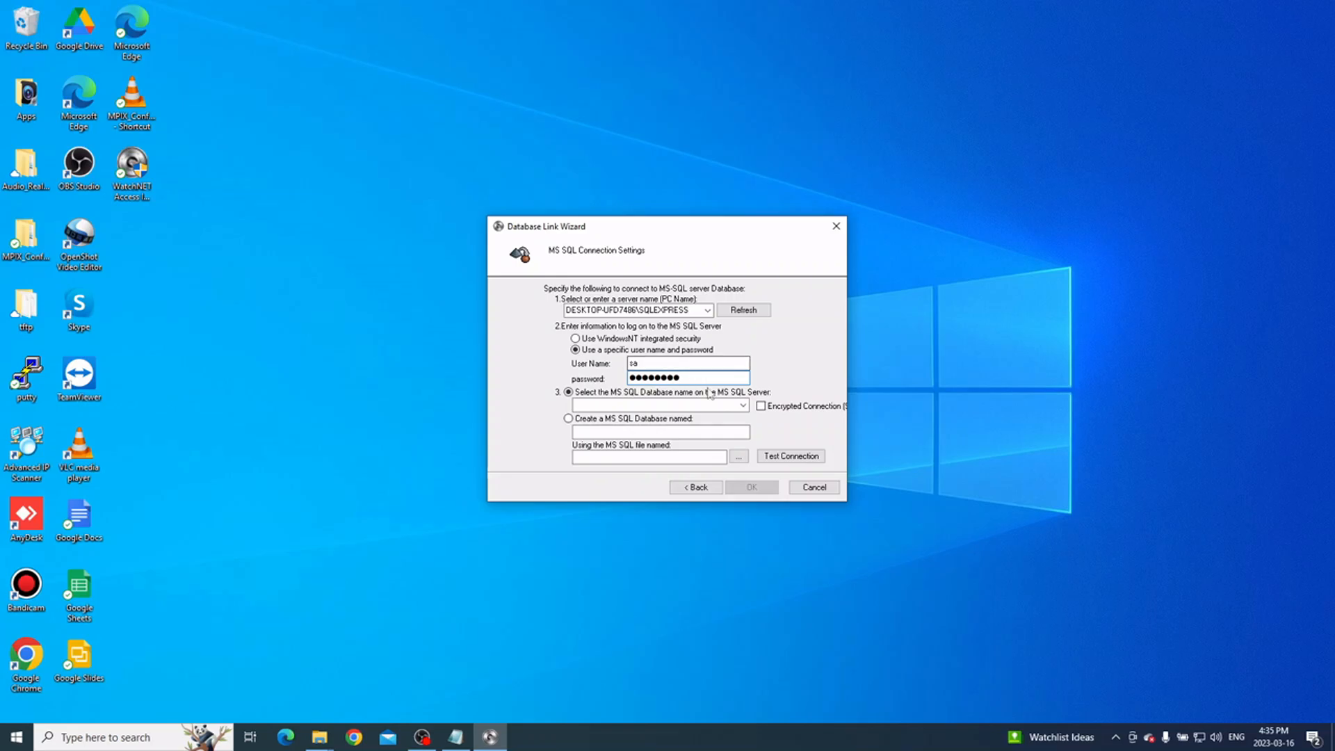
Select the WatchnetAccess database, test the connection, and accept the MS SQL connection settings.
left_click(743, 406)
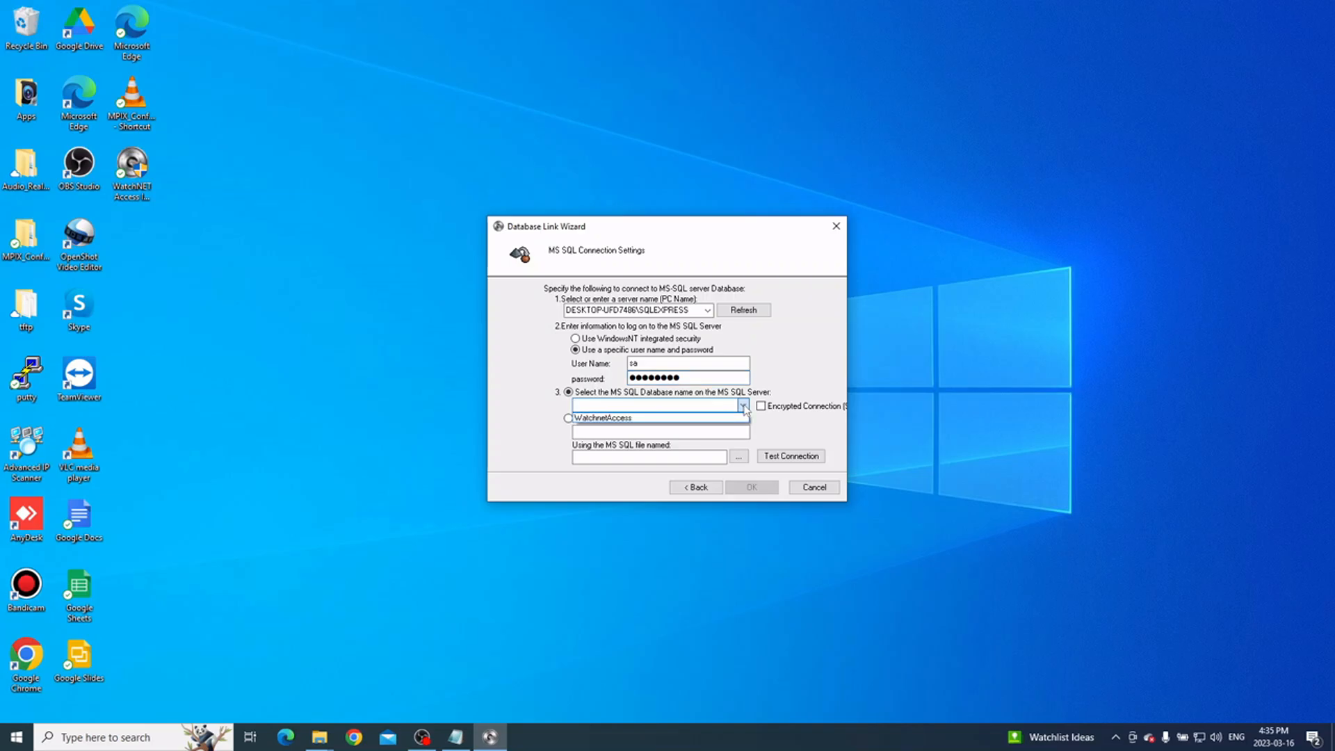
left_click(744, 406)
left_click(743, 406)
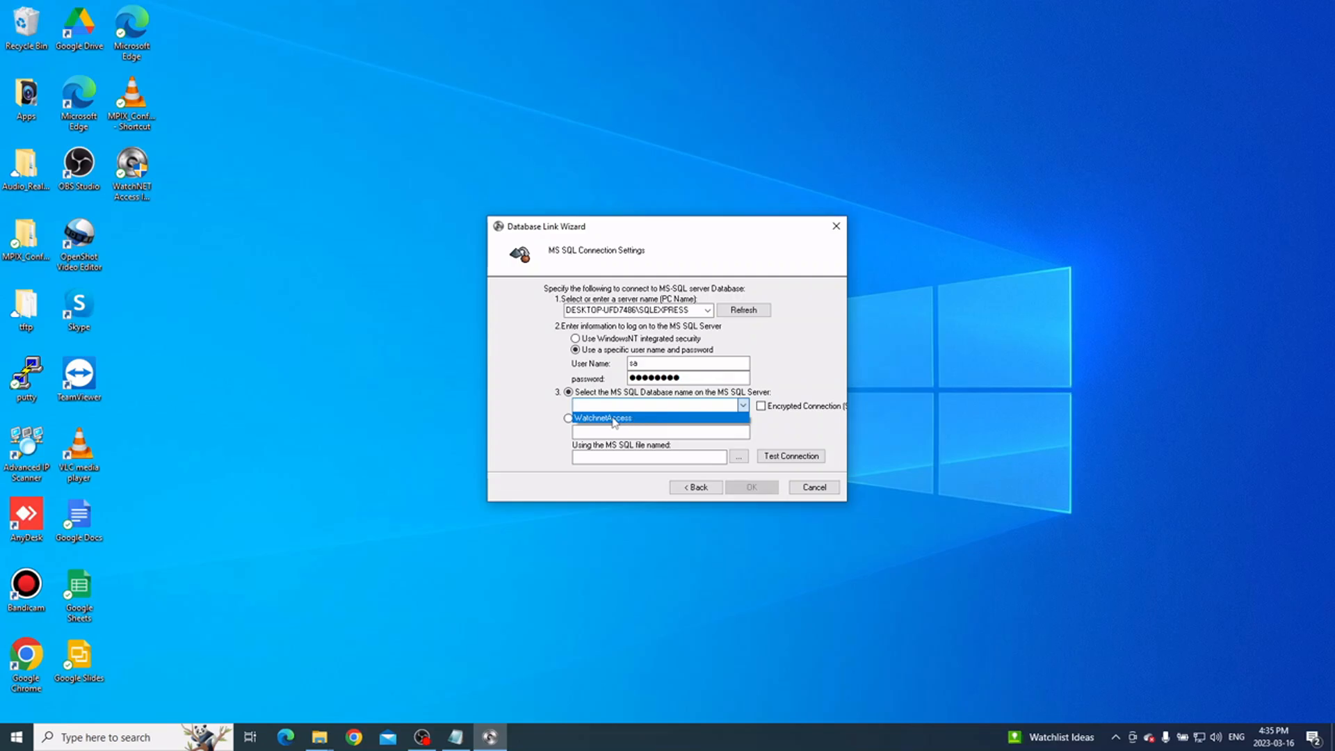
left_click(615, 419)
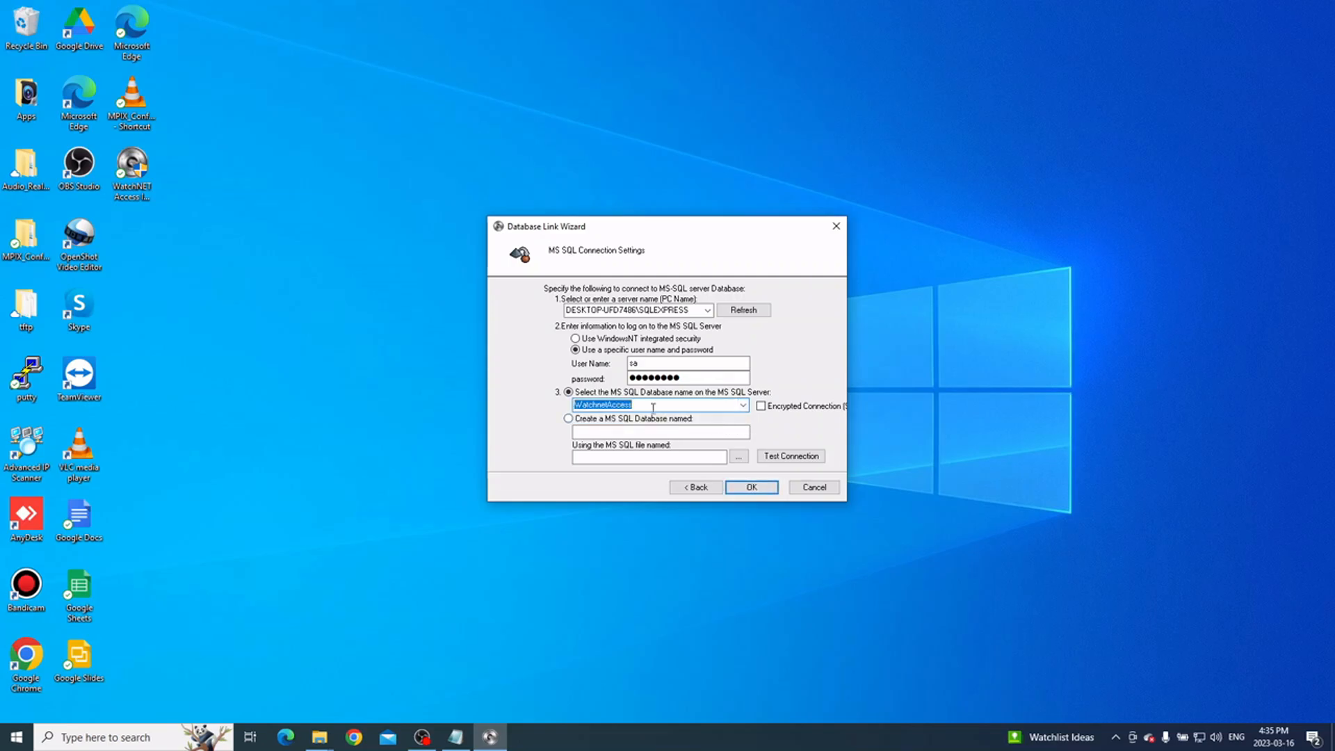
left_click(789, 457)
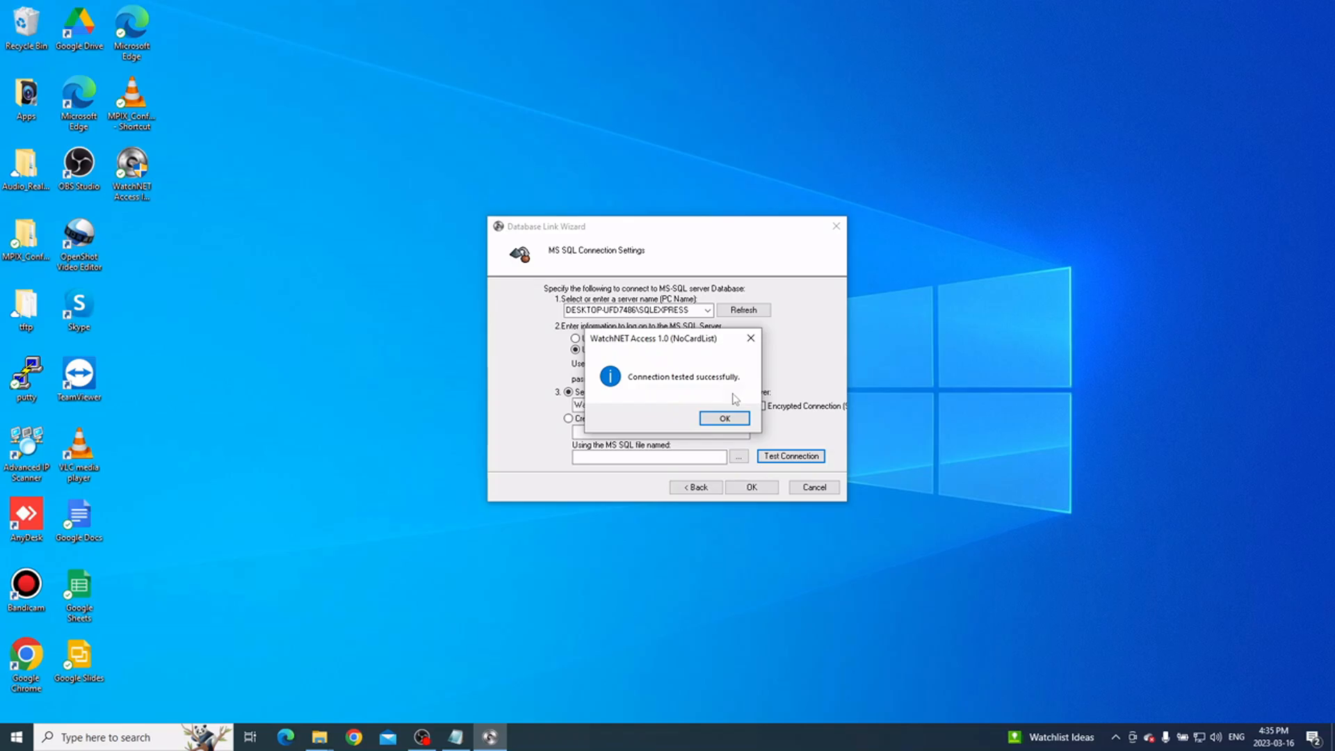
left_click(724, 418)
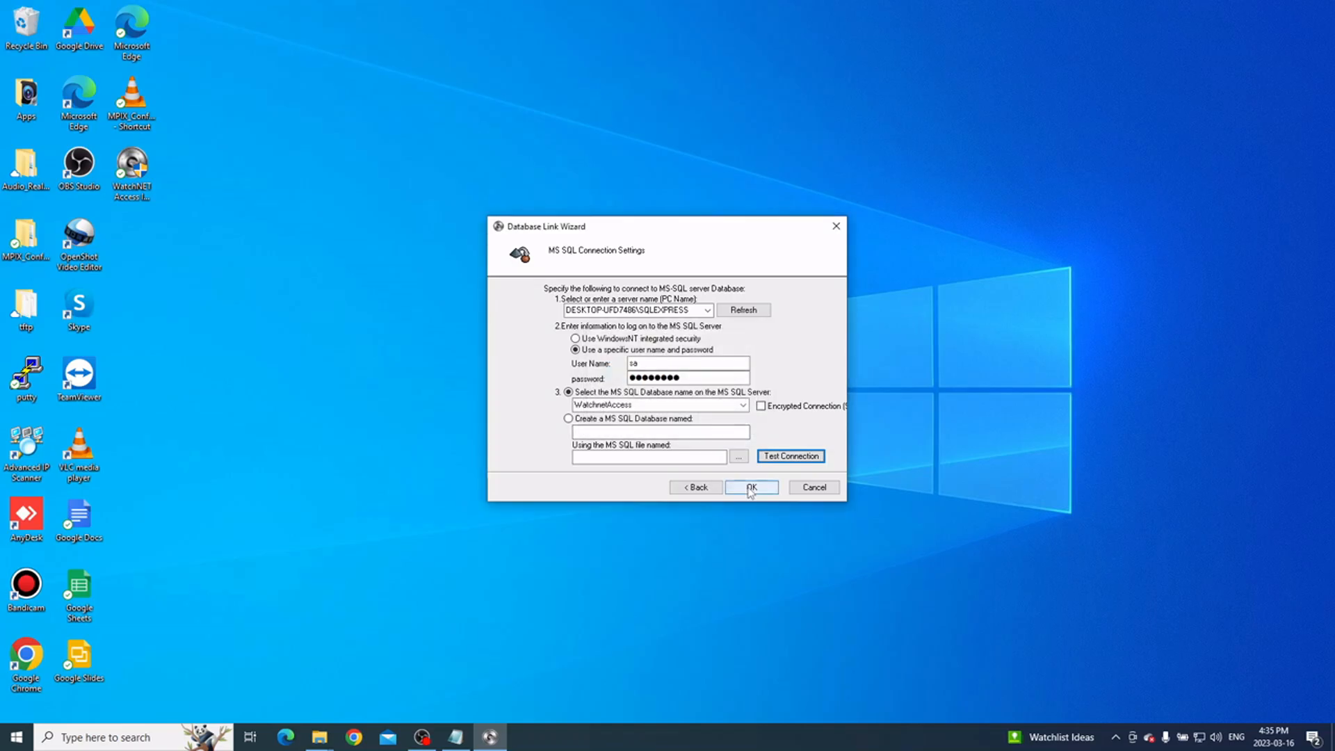
left_click(750, 488)
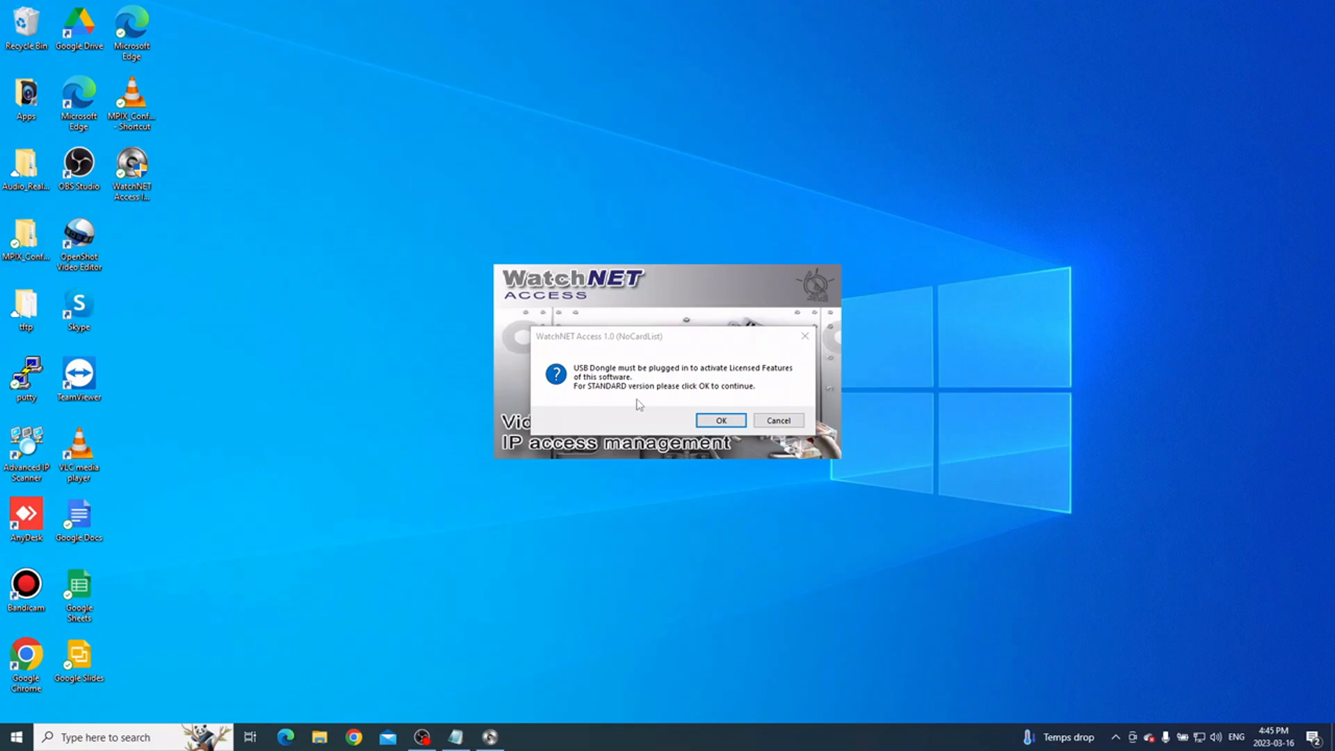
Continue with the STANDARD version, enter the Administrator account password in the login window, and enable Save Password.
left_click(717, 420)
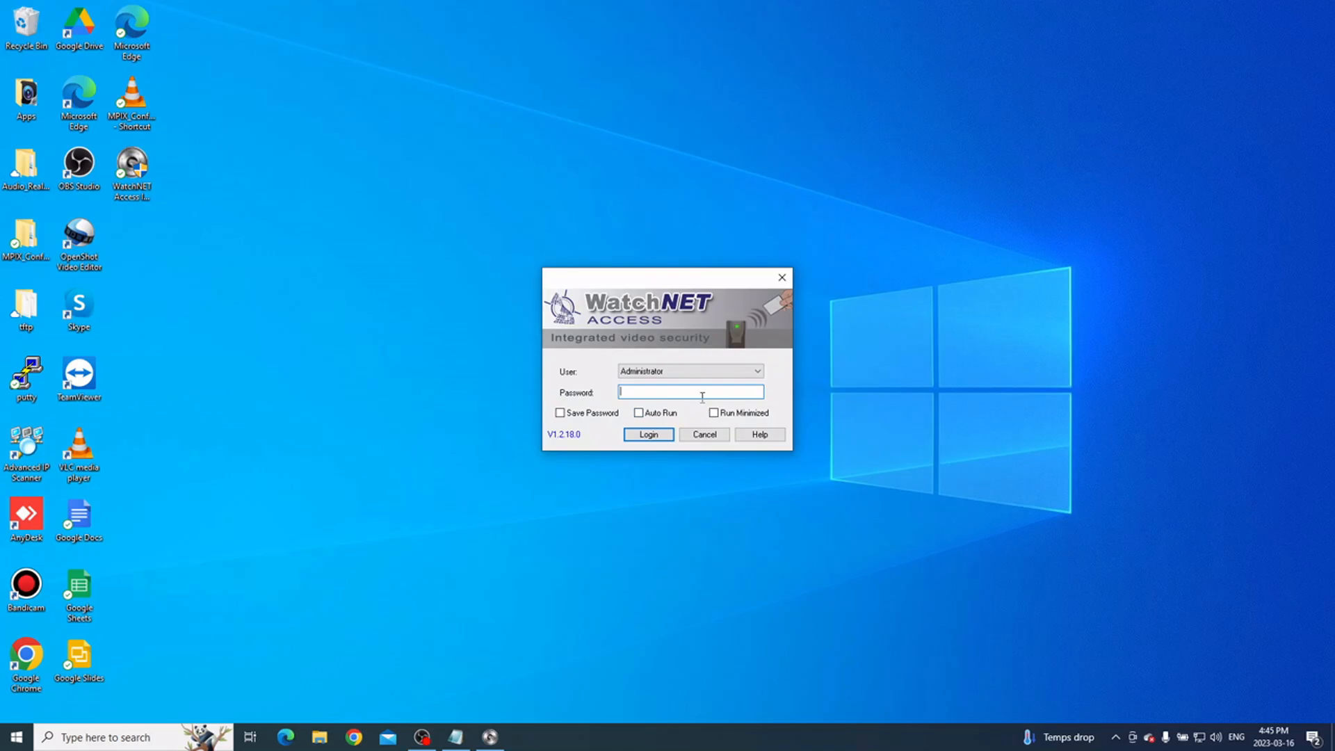
type("********")
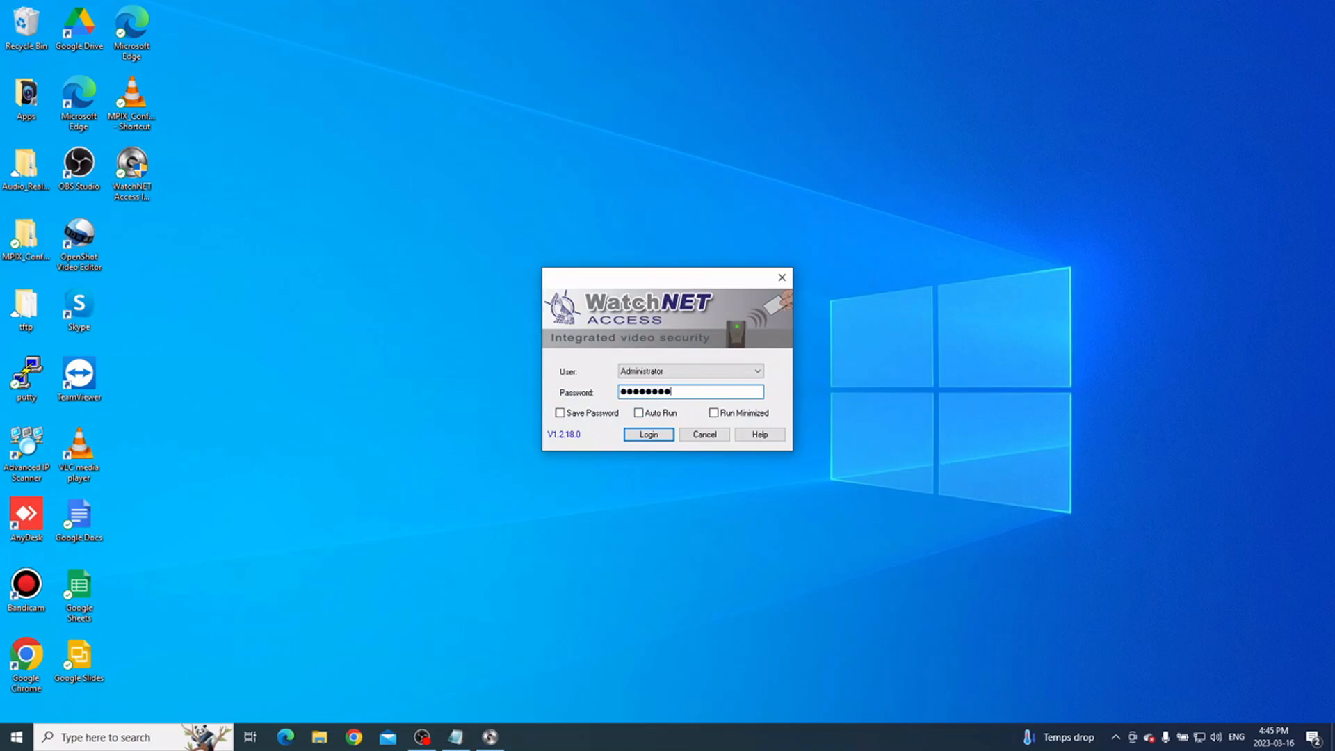
left_click(756, 372)
left_click(755, 372)
left_click(597, 414)
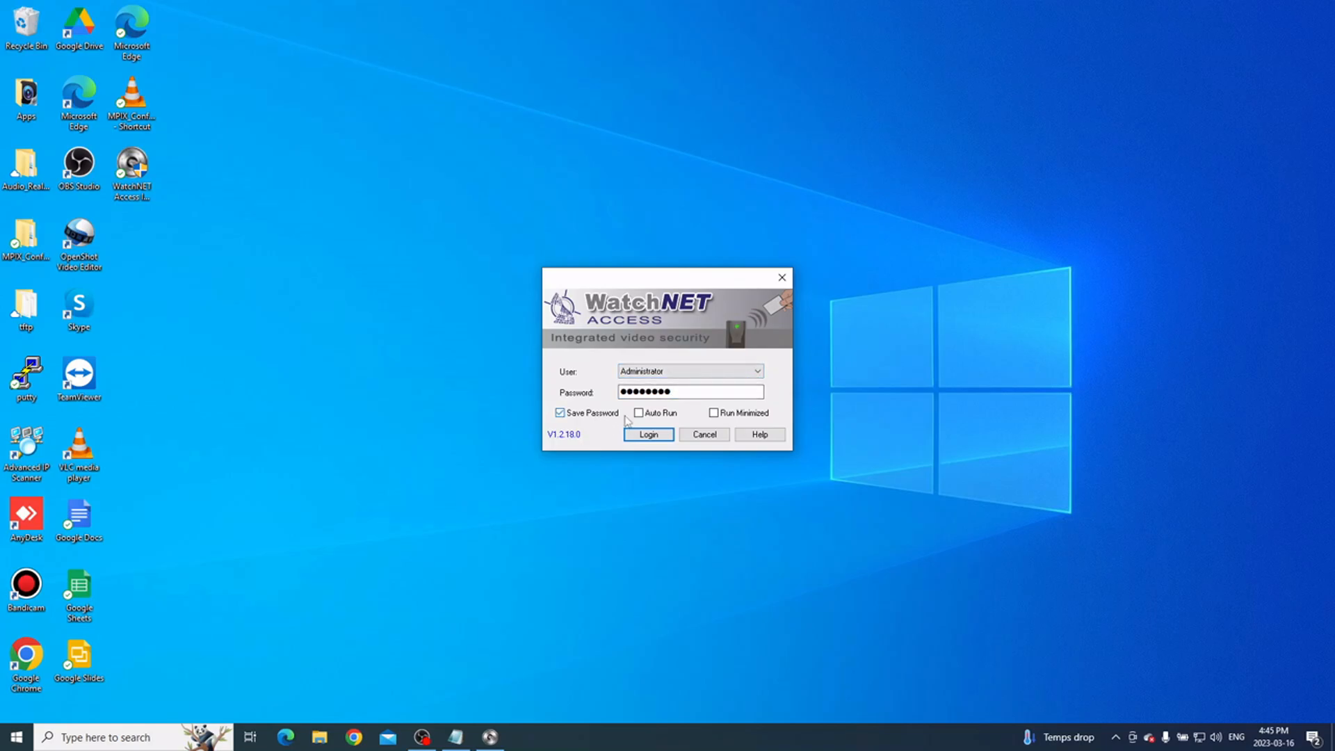
left_click(684, 393)
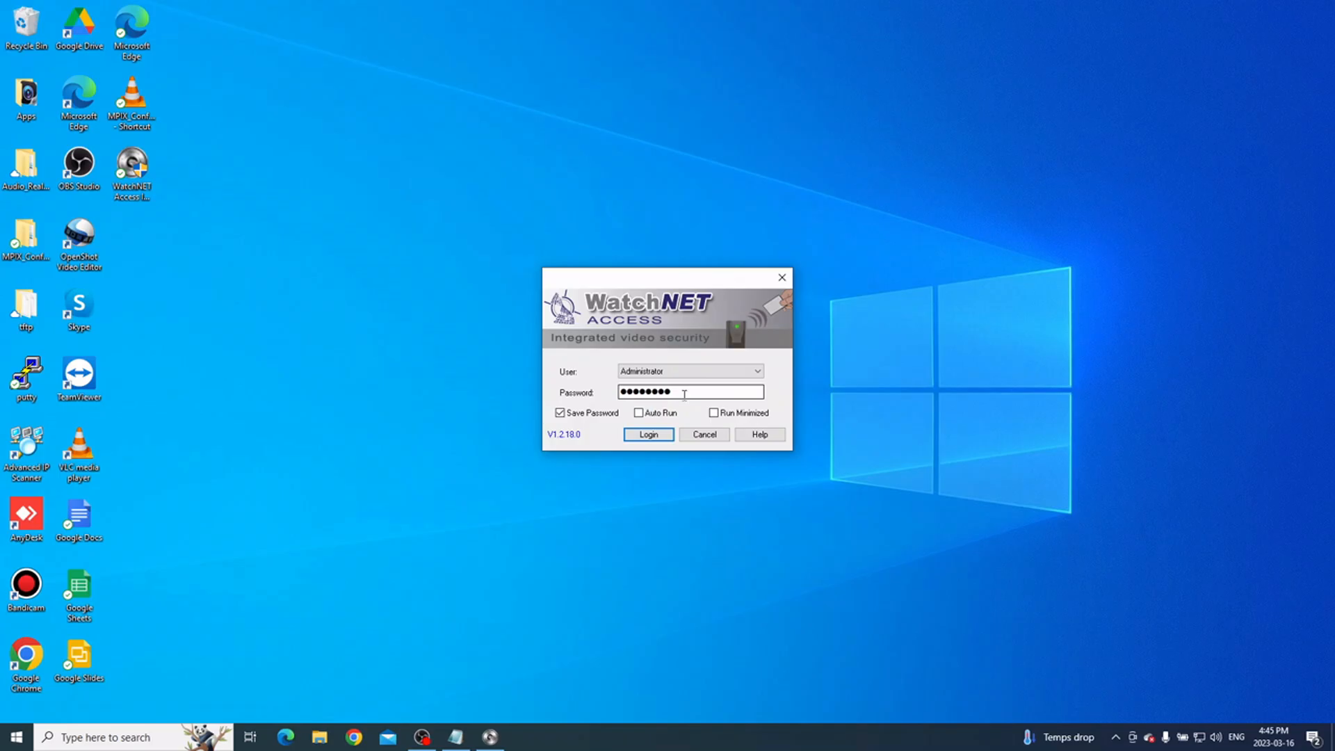